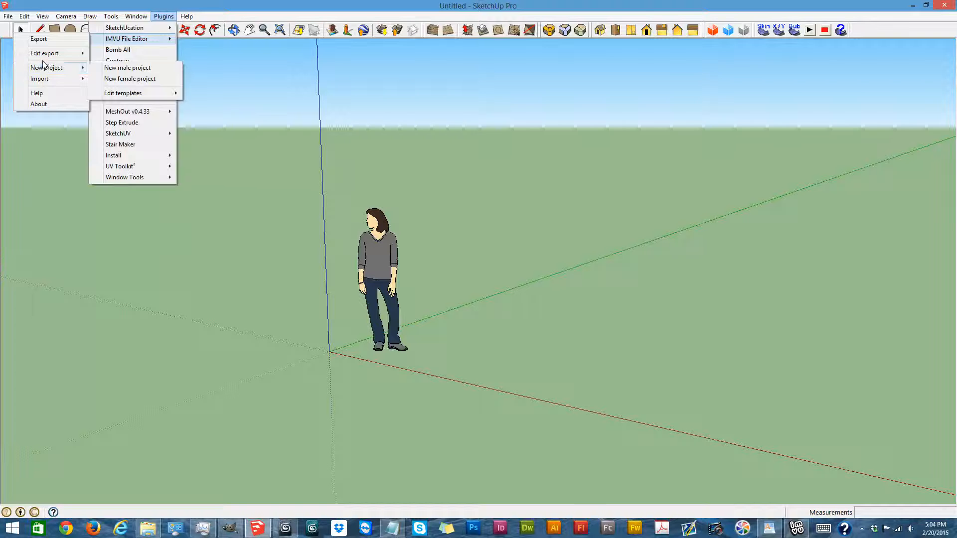
- Start a new female avatar project with the IMVU File Editor plugin
mouse_move(45, 58)
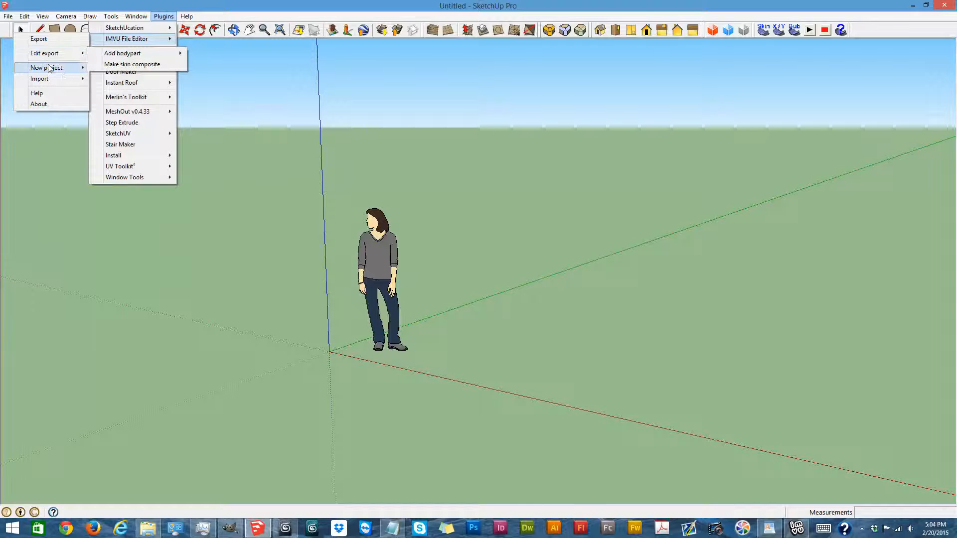
click(145, 80)
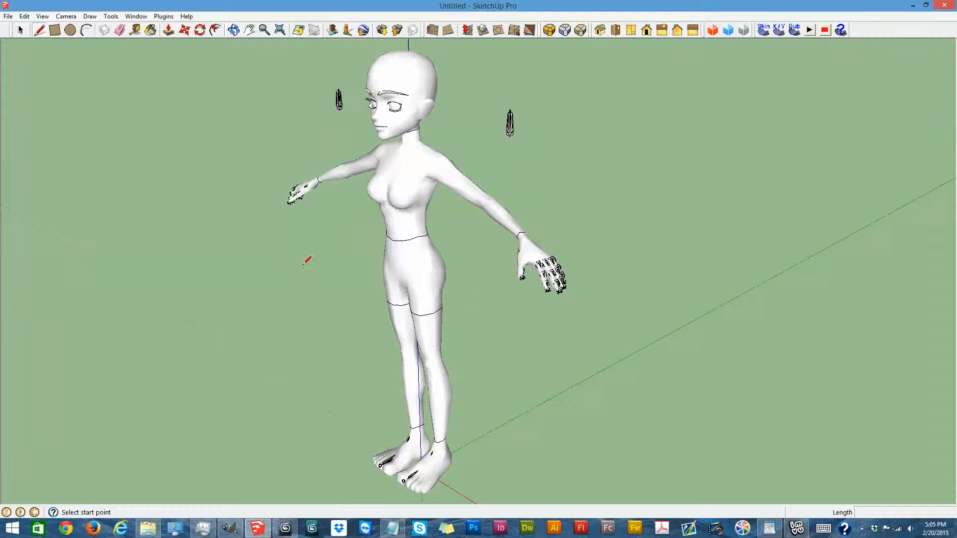
scroll(307, 260, down, 8)
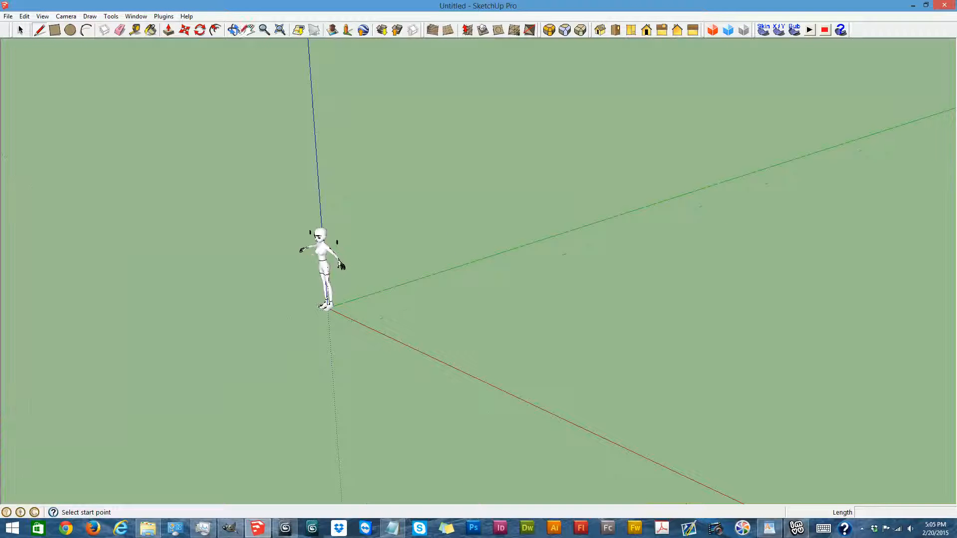
- Create a room at position 0, 0, 0 with 24' width, 24' depth and 10' height
click(233, 31)
drag(137, 151, 585, 220)
drag(363, 226, 415, 232)
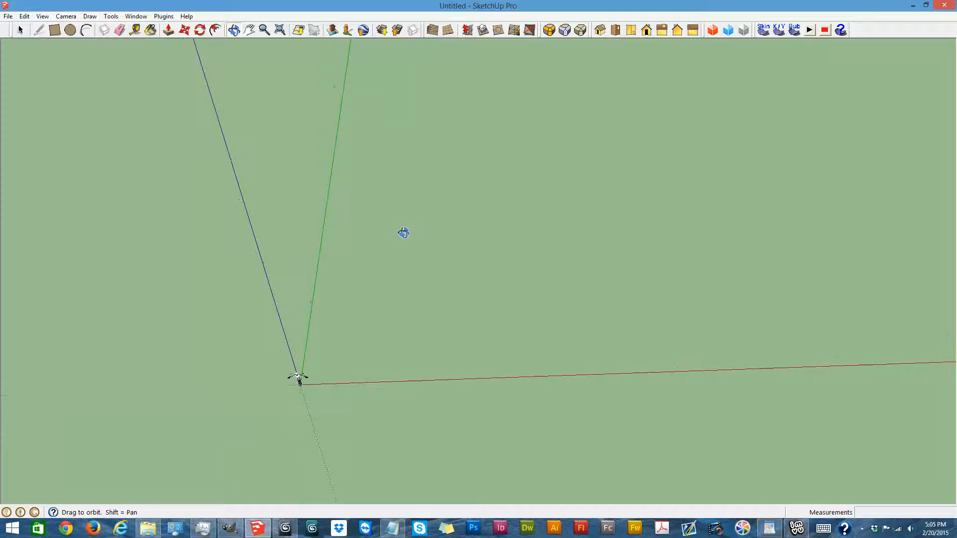
key(r)
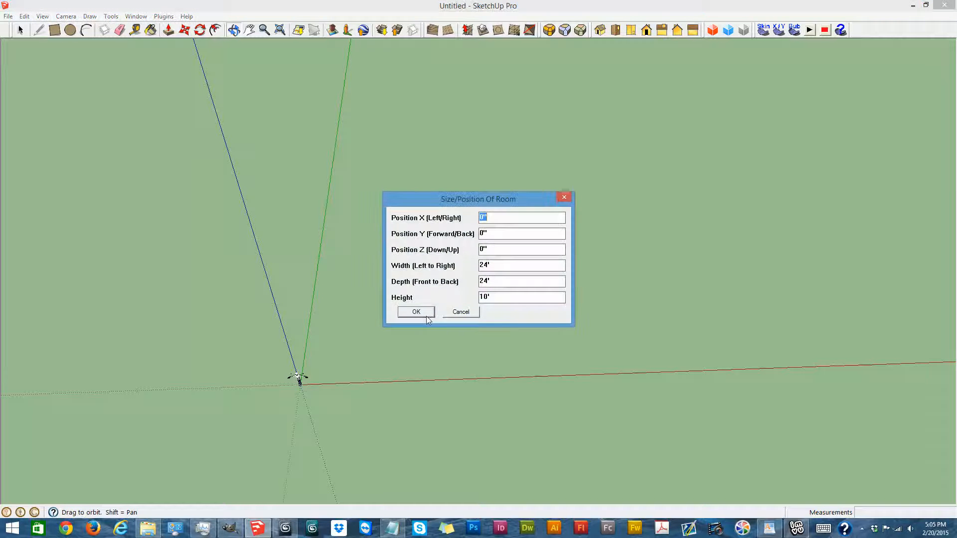
click(421, 314)
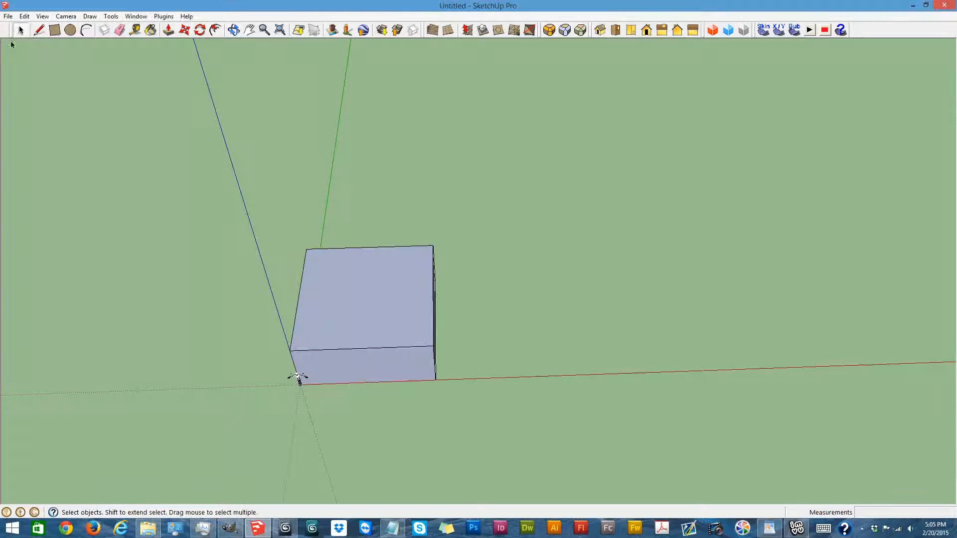
- Explode the room group and hide its ceiling face
right_click(348, 330)
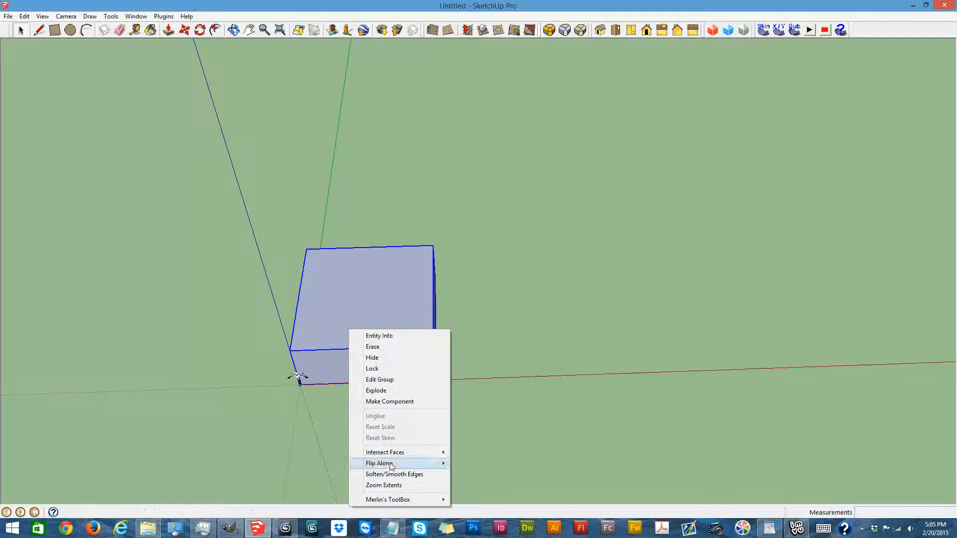
click(376, 391)
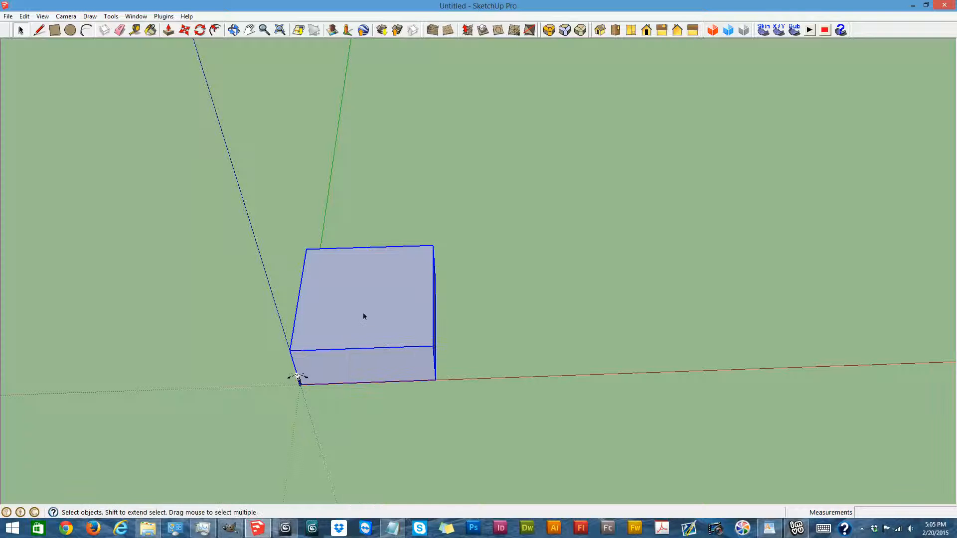
right_click(363, 313)
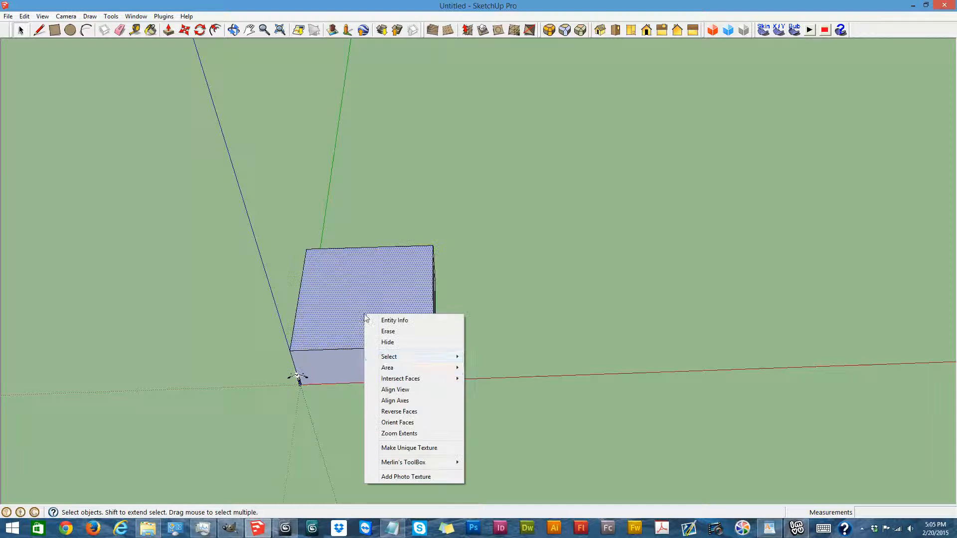
click(394, 344)
scroll(208, 223, up, 4)
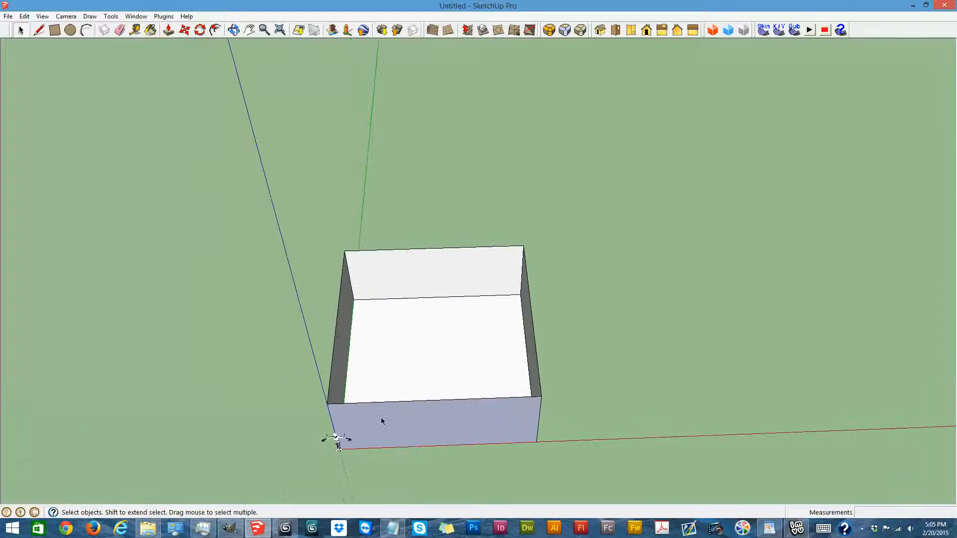
- Paint all connected interior faces of the room with material 01 from the Krystle's Numbers collection
click(233, 30)
drag(412, 324, 226, 226)
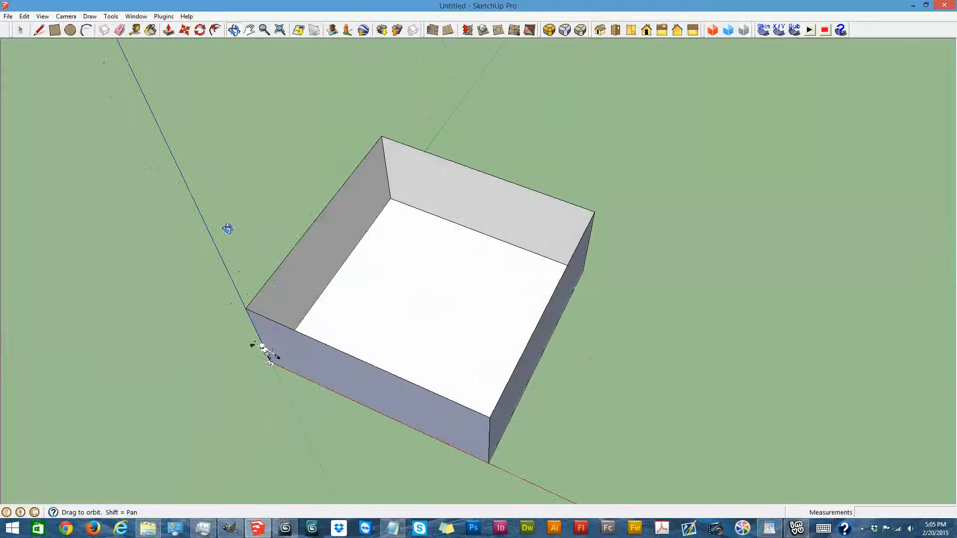
click(150, 33)
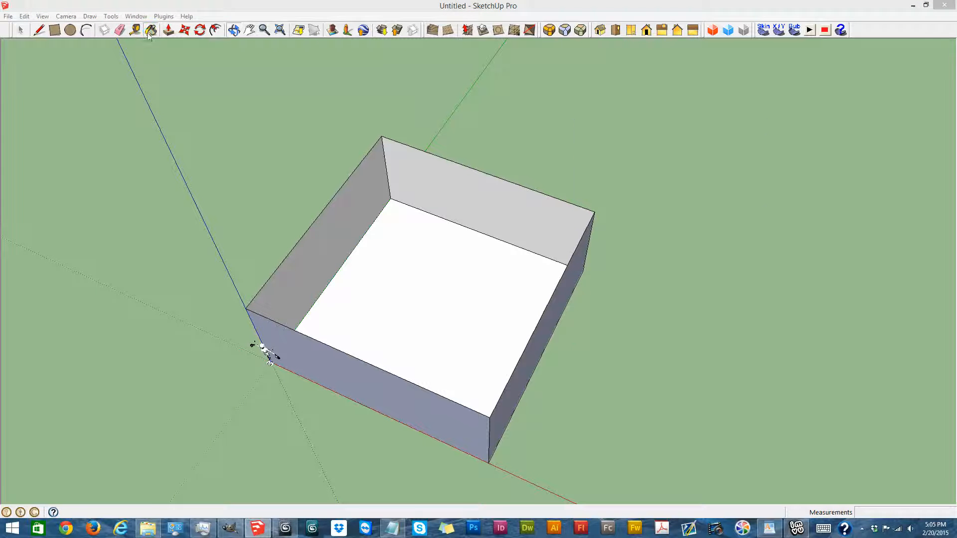
click(606, 211)
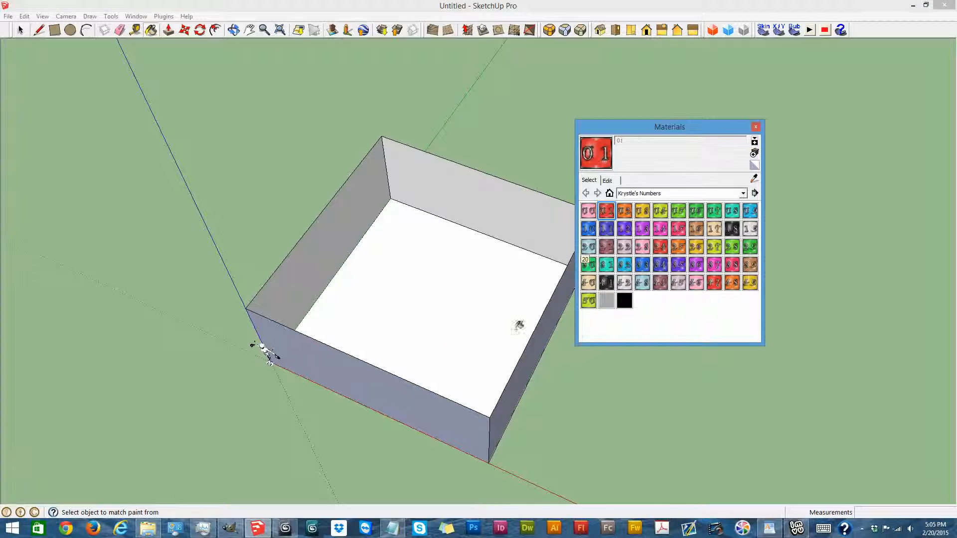
key(ctrl)
ctrl+click(450, 342)
key(alt)
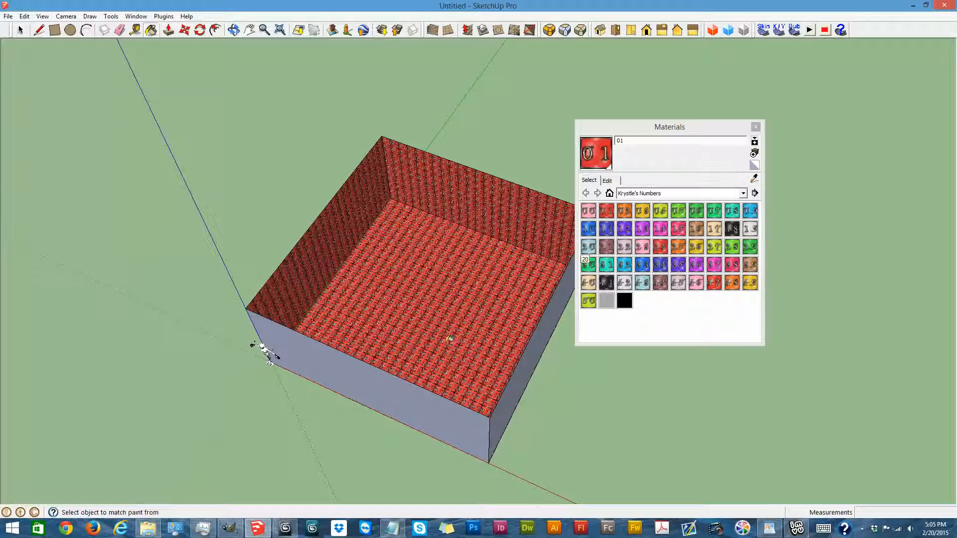
- Select everything and fit the 01 texture to each visible interior quad face, rotated upright
key(ctrl+a)
key(alt)
key(alt+q)
key(alt)
key(alt+q)
key(alt)
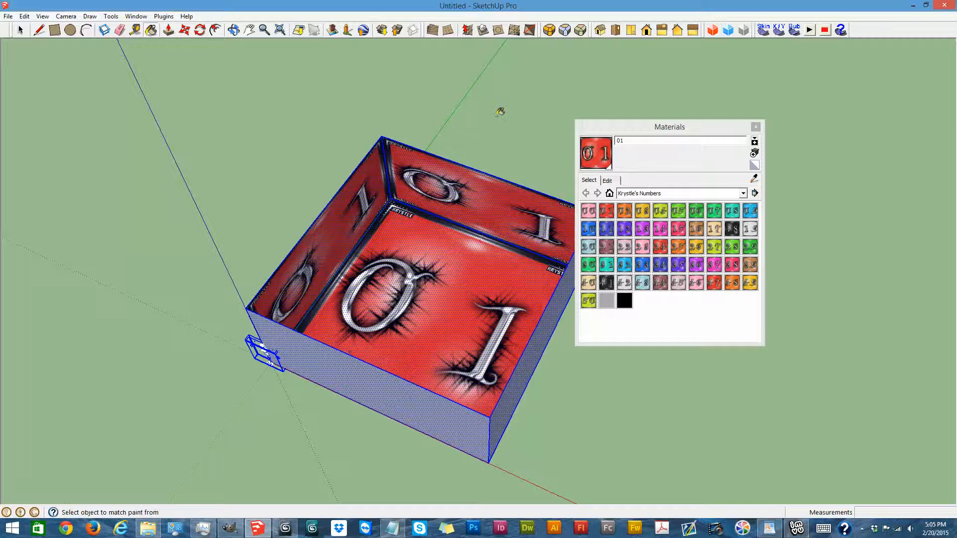
click(588, 211)
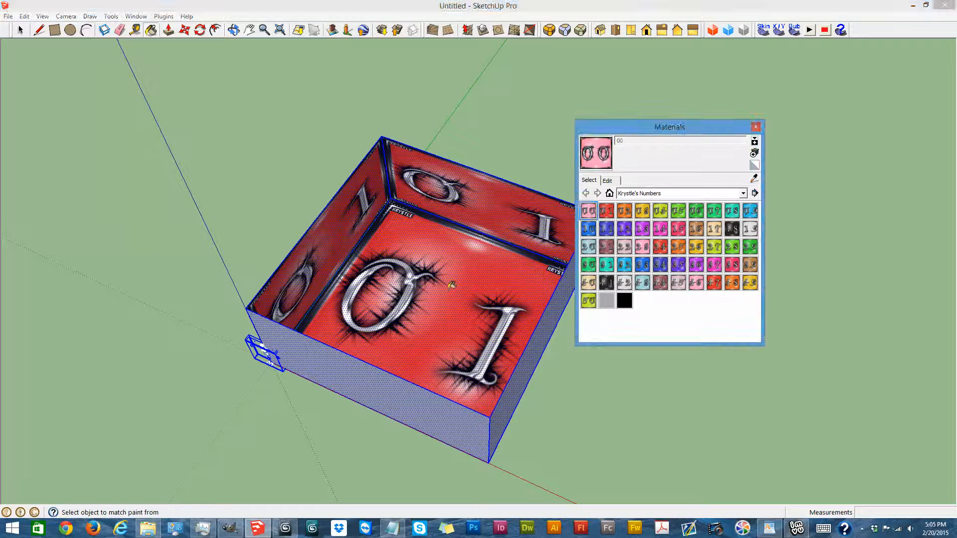
click(451, 284)
key(ctrl+z)
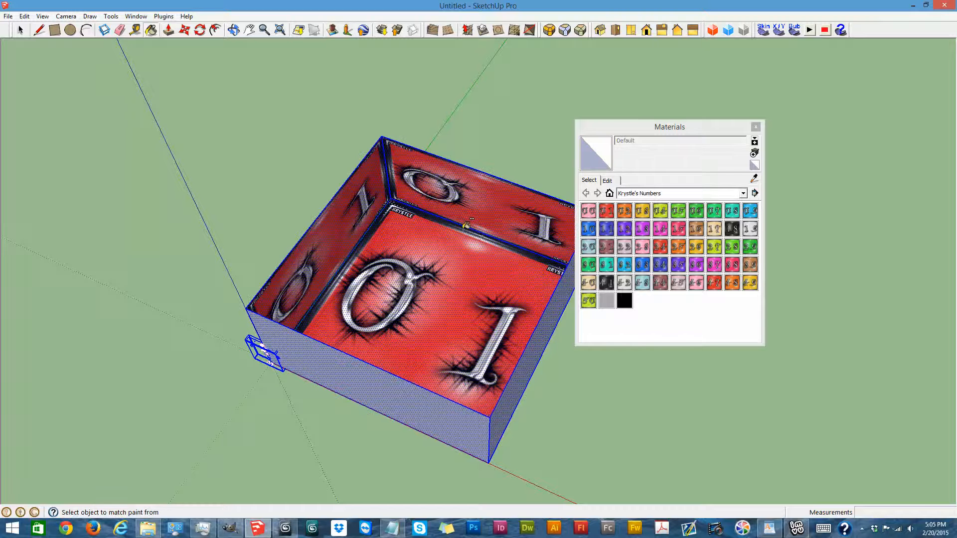
- Paint only the floor with material 00, fit the texture to the face and rotate it to match the walls
click(18, 29)
click(132, 175)
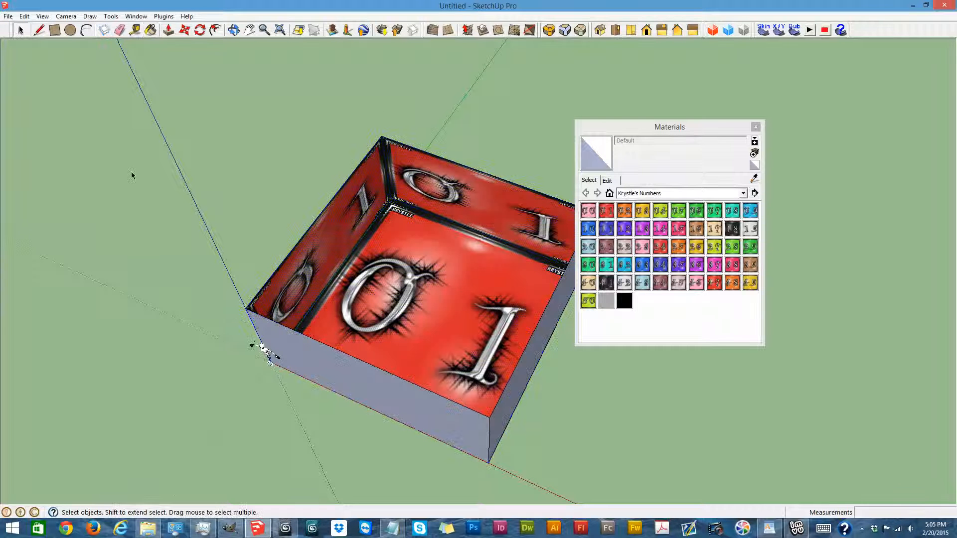
click(587, 211)
click(473, 308)
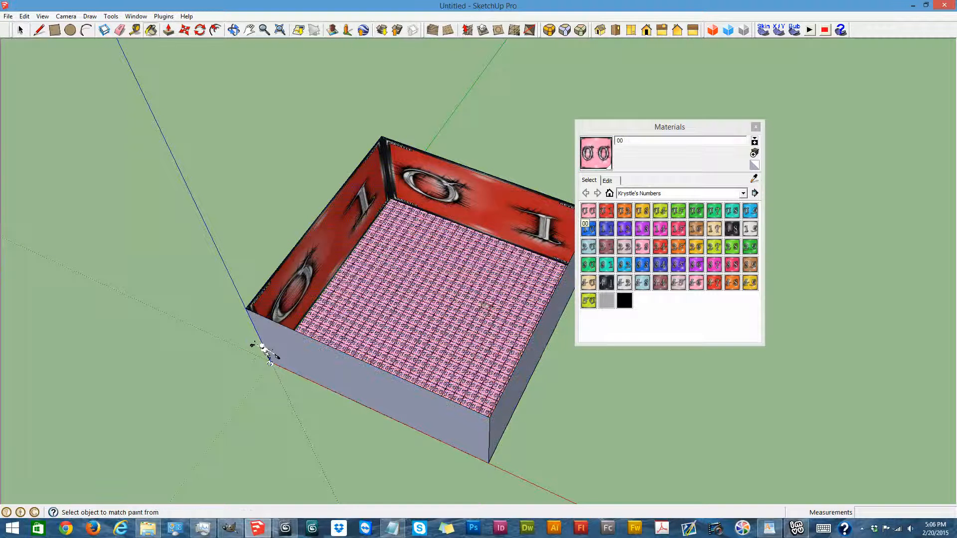
key(alt+f)
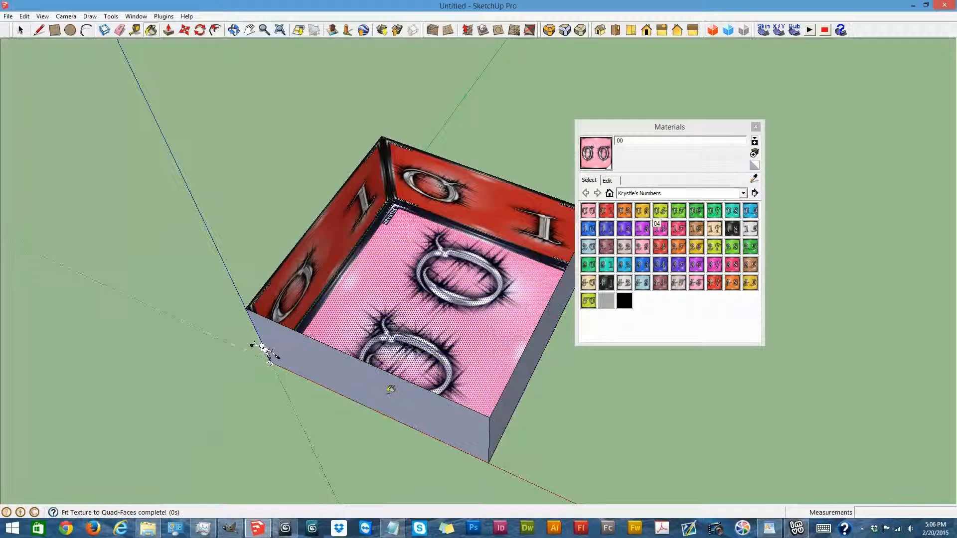
key(alt+r)
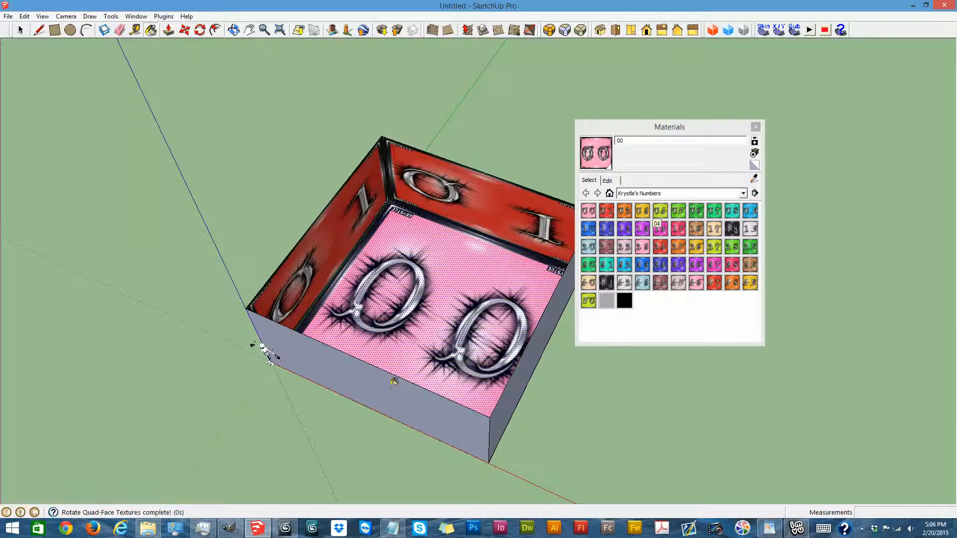
key(alt+r)
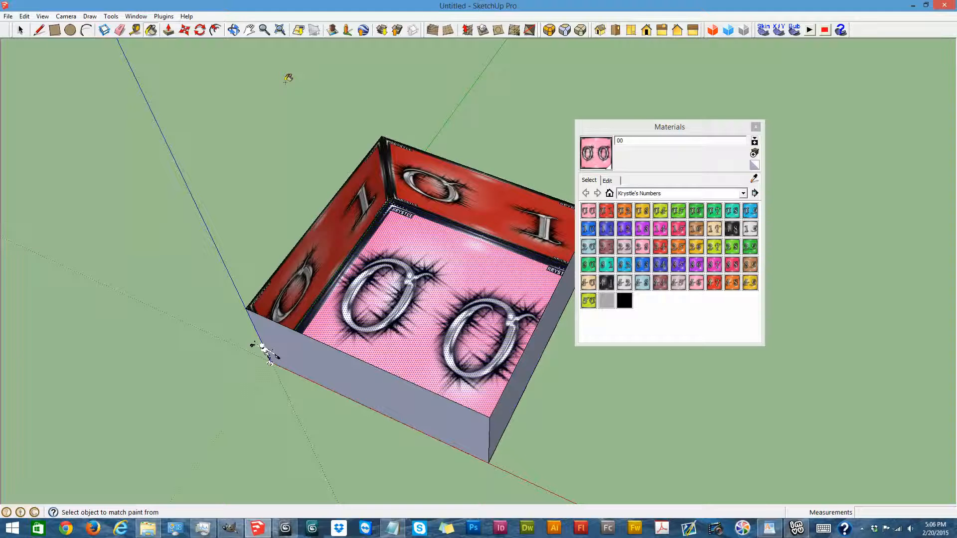
- Unhide the ceiling and hide the floor face from the bottom view
key(alt+h)
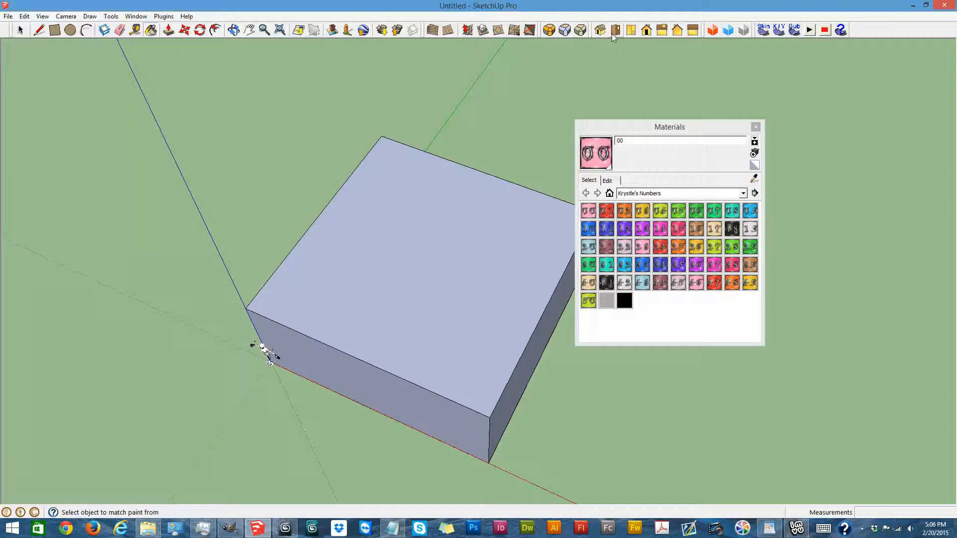
click(640, 31)
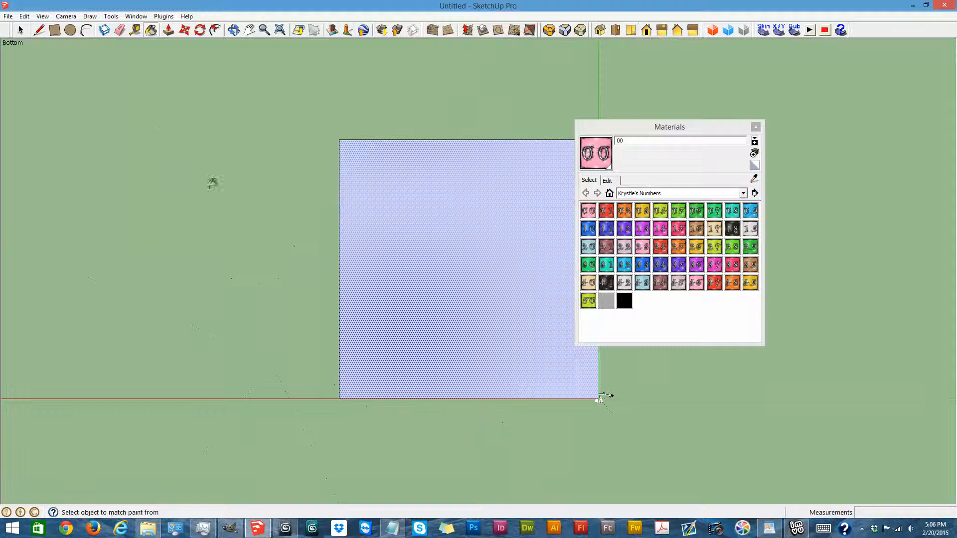
click(20, 33)
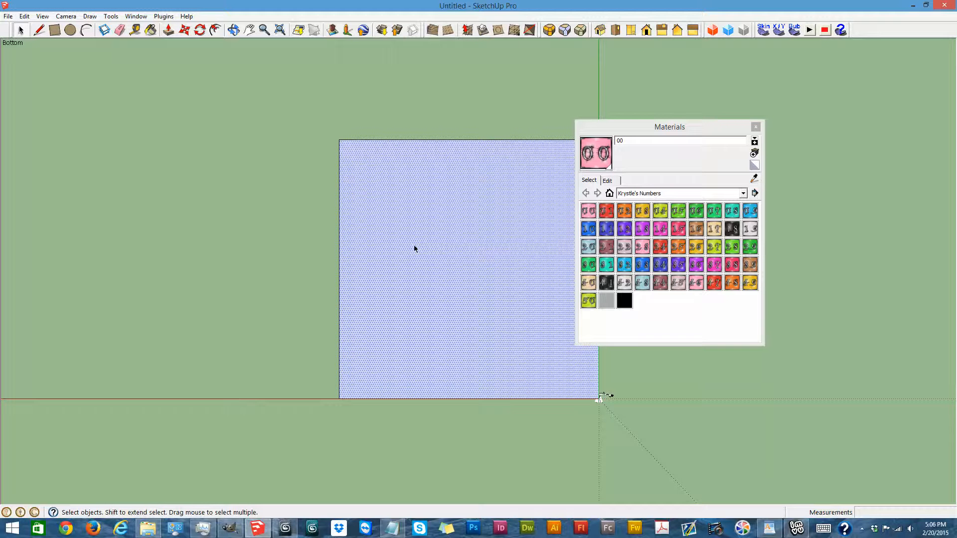
key(Delete)
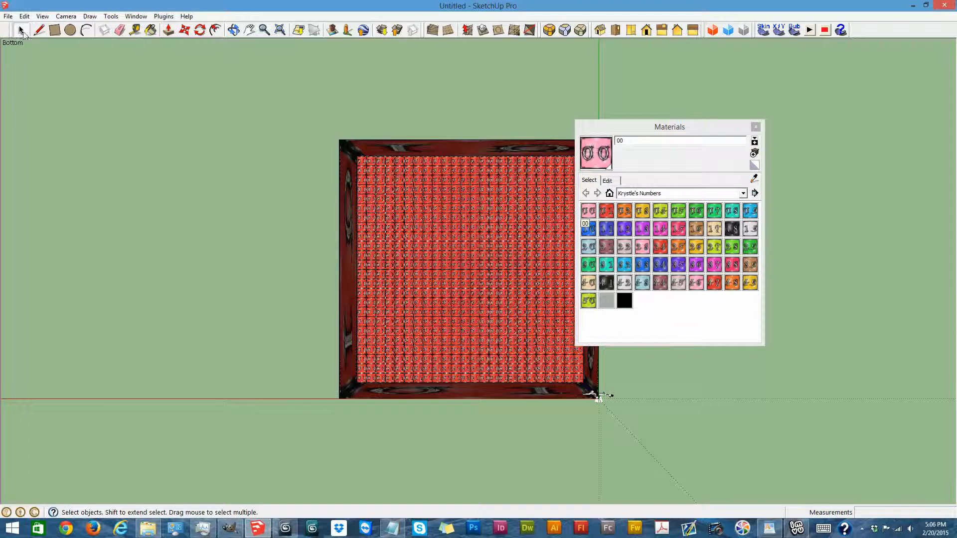
- Fit the 01 texture to the ceiling face and rotate it upright
click(606, 211)
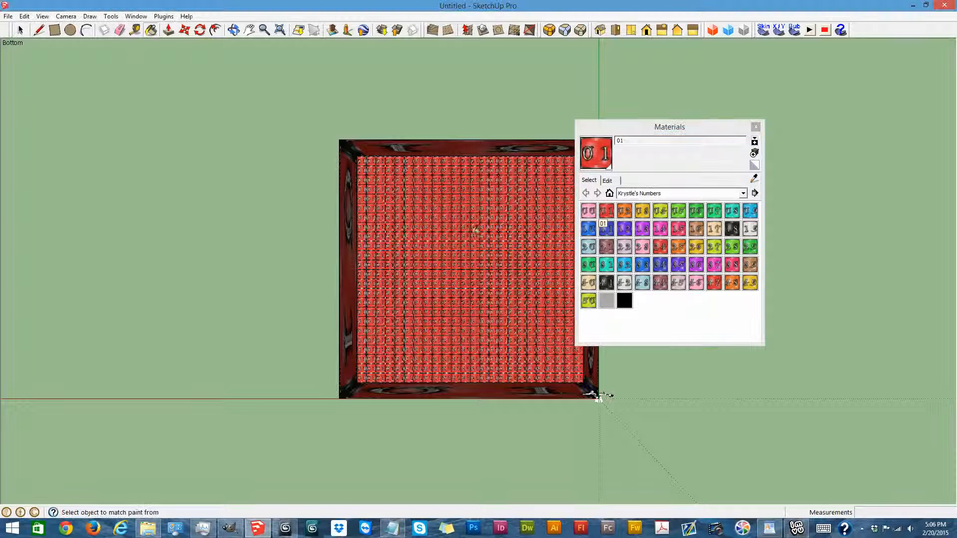
key(space)
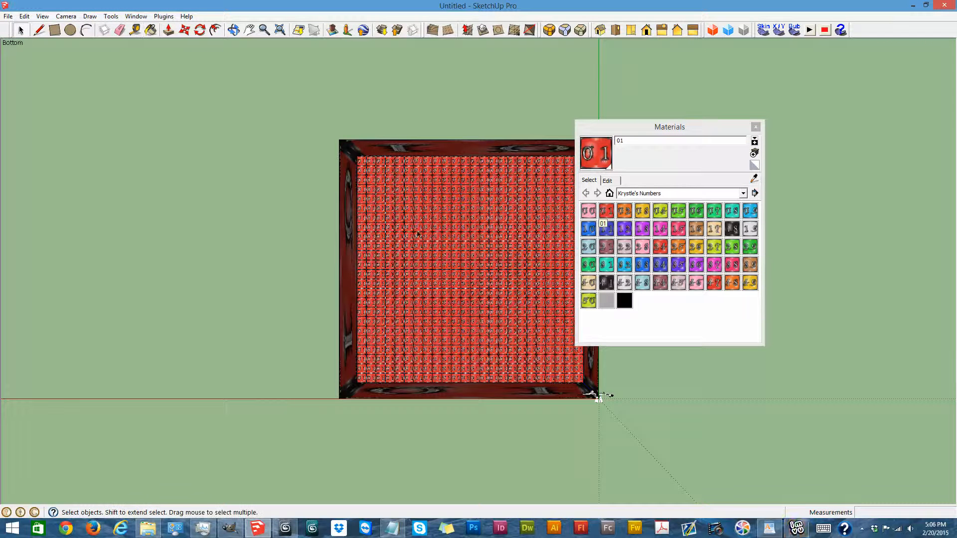
click(417, 232)
key(f)
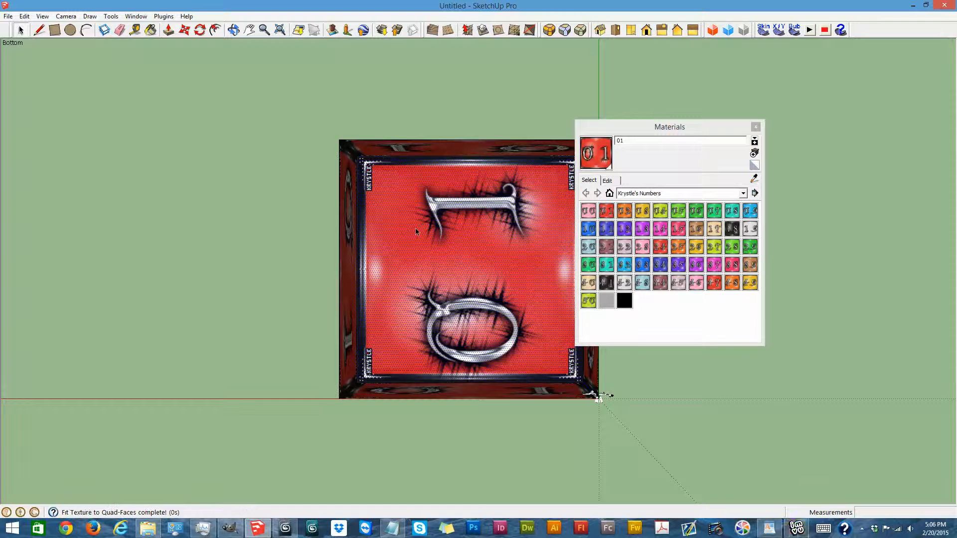
key(r)
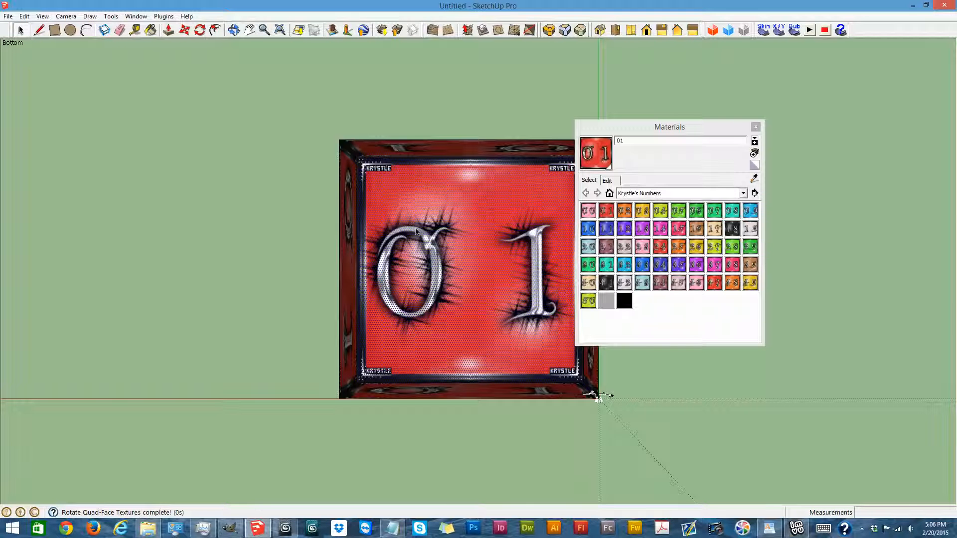
- Unhide the floor face, return to the isometric view and close the material library
key(Delete)
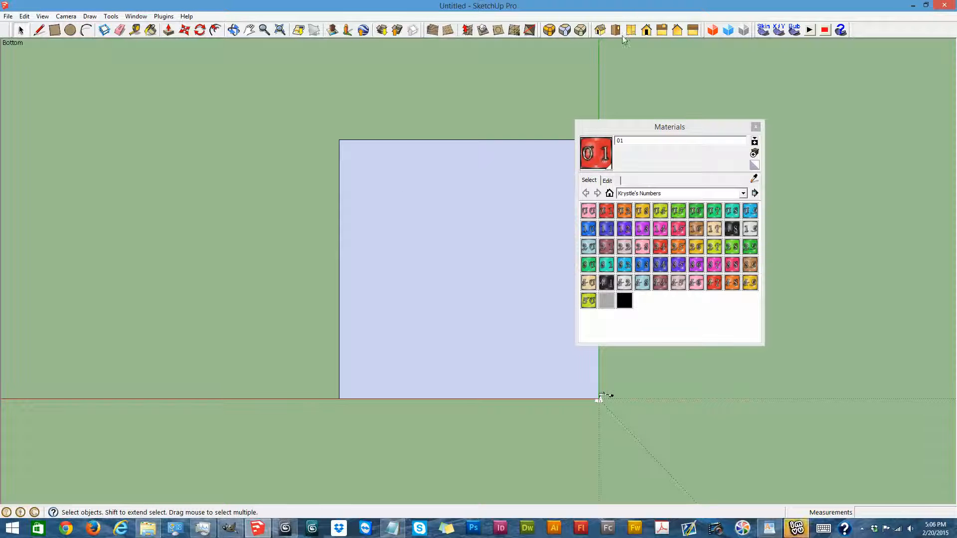
click(600, 30)
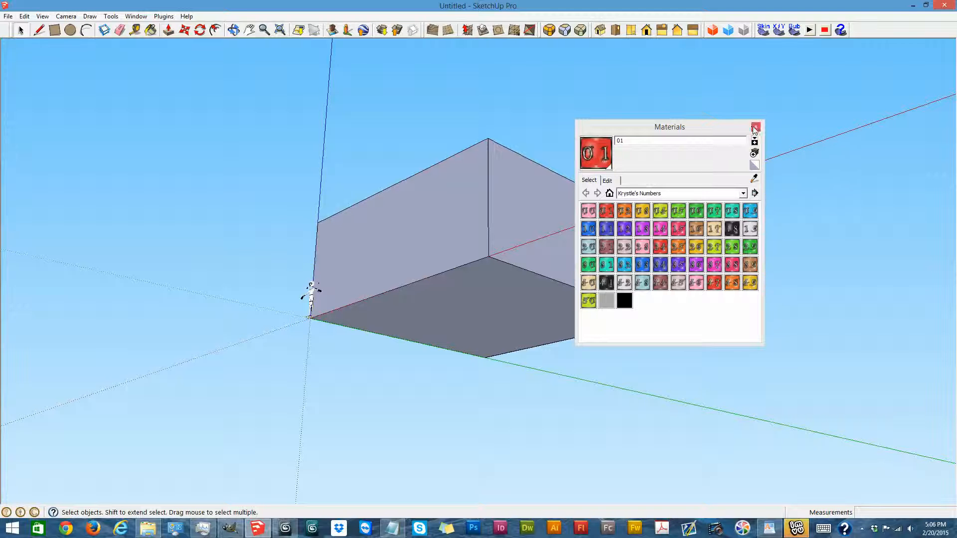
click(755, 127)
- Select the female avatar at the room's origin corner and delete it
click(234, 30)
drag(367, 149, 771, 137)
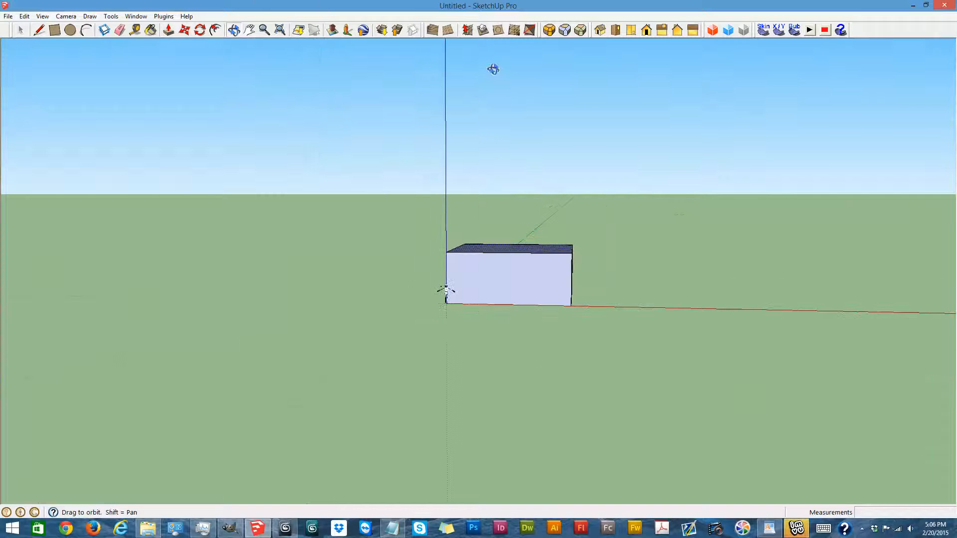
drag(759, 245, 797, 146)
click(20, 30)
click(417, 347)
drag(309, 329, 374, 403)
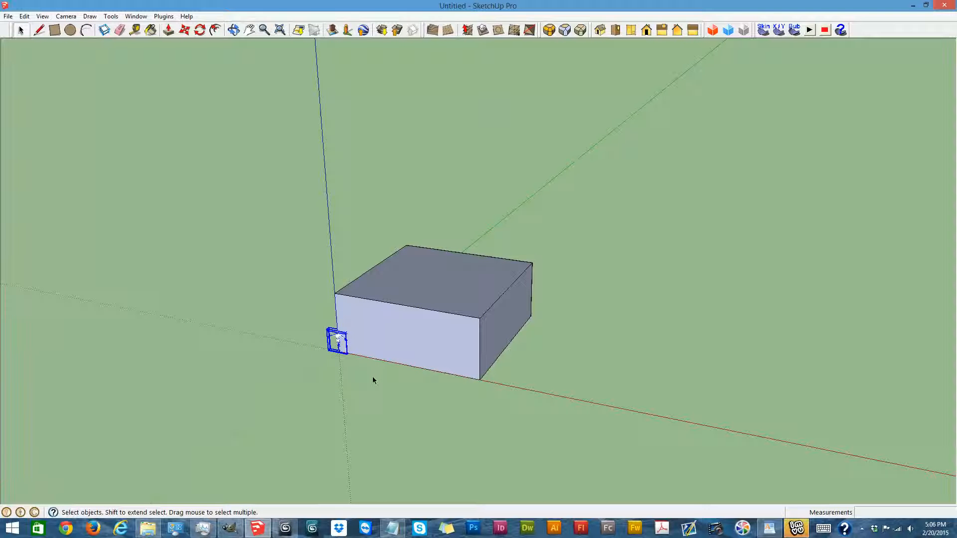
key(Delete)
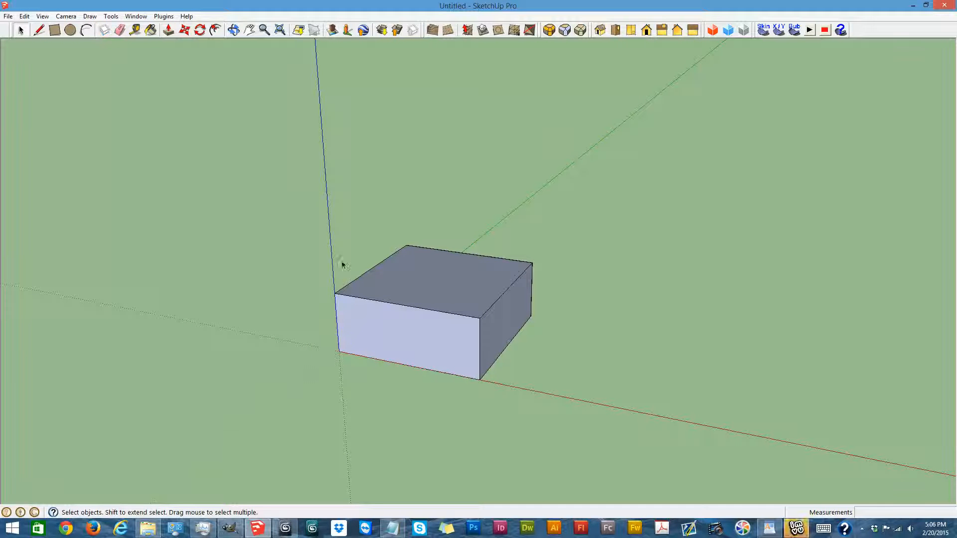
- Copy the entire room and paste the duplicate beside the original, with its front corner on the red axis
drag(263, 183, 612, 426)
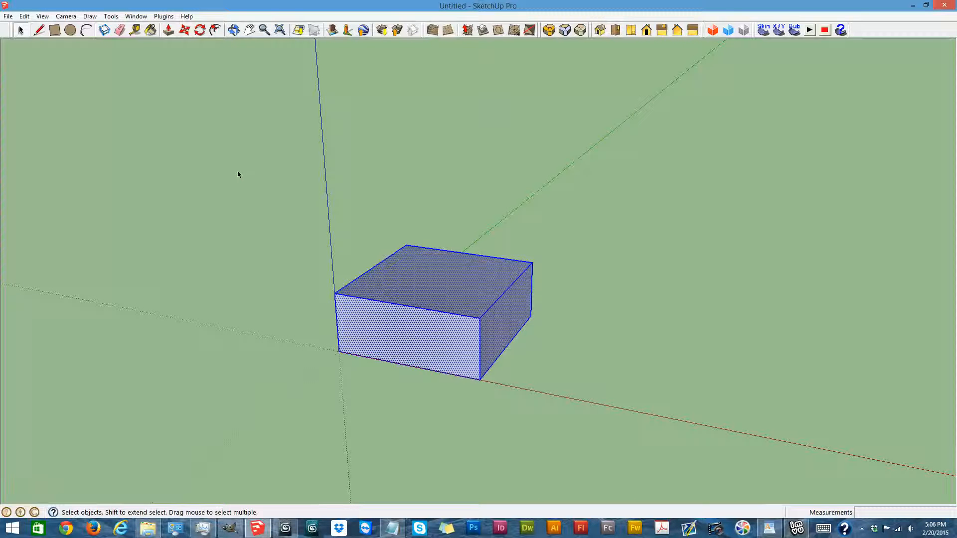
key(ctrl+v)
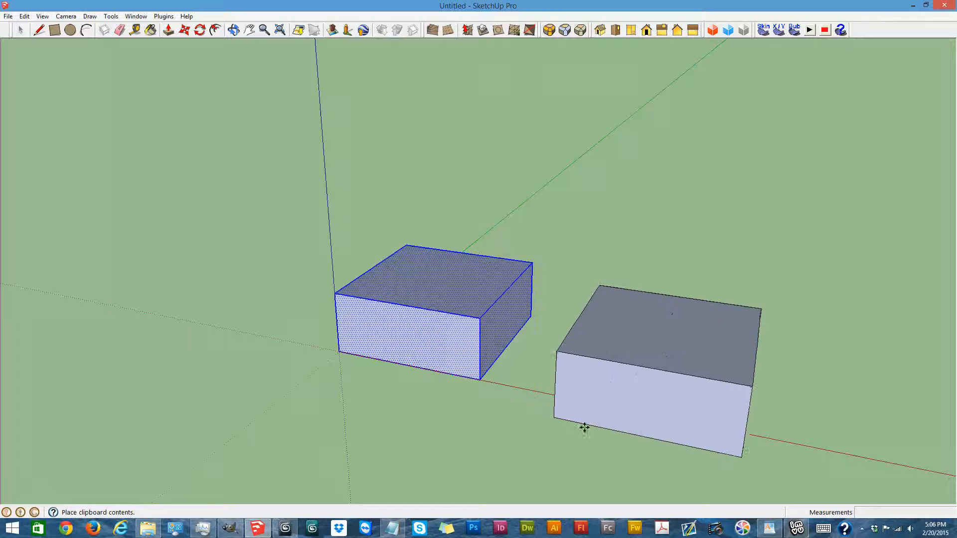
click(570, 399)
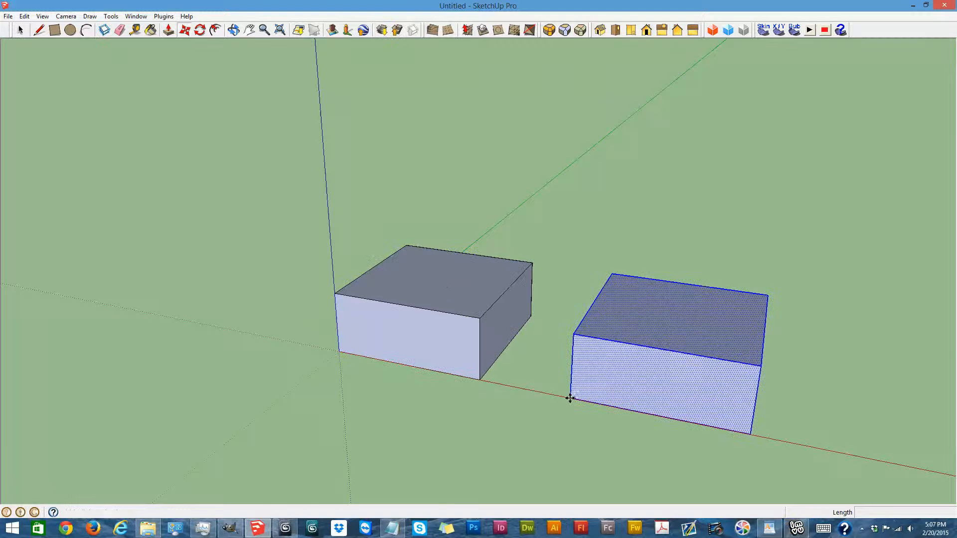
- Paint the selected duplicate room with the black material from Krystle's Numbers
click(234, 30)
drag(394, 367, 502, 271)
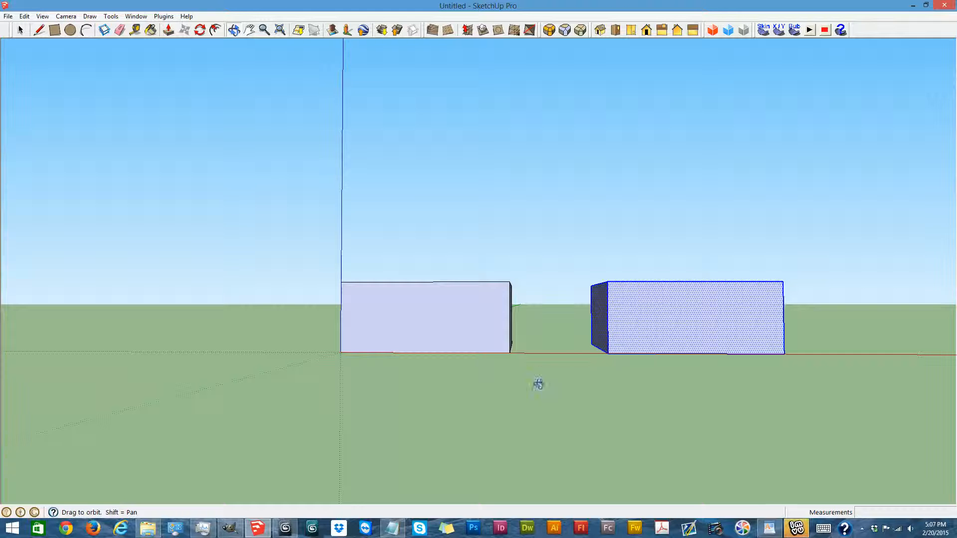
scroll(568, 381, down, 2)
scroll(572, 381, down, 2)
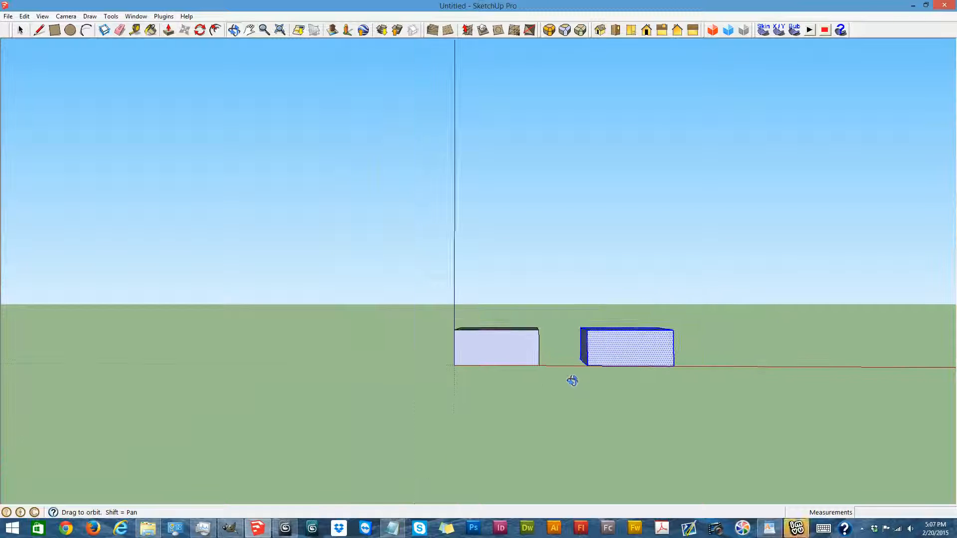
scroll(709, 367, up, 3)
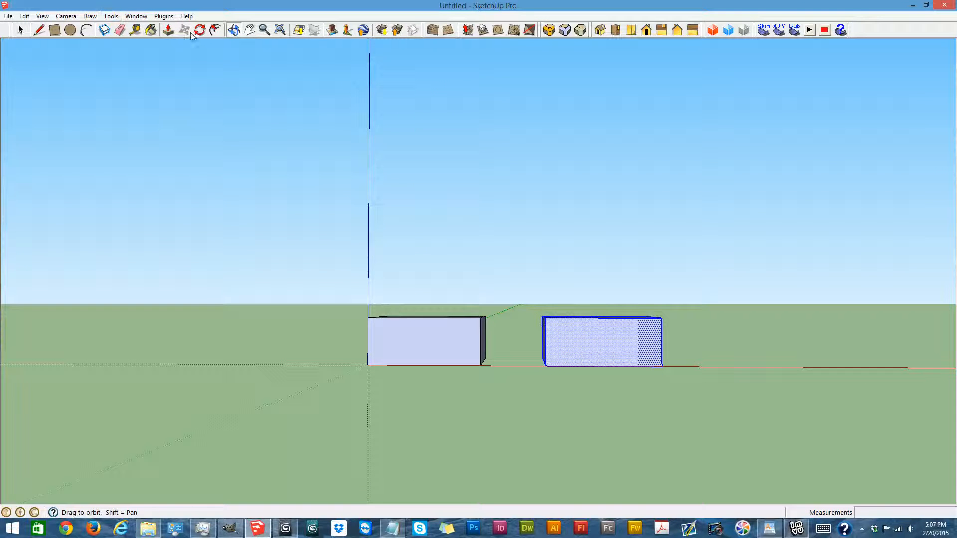
click(150, 30)
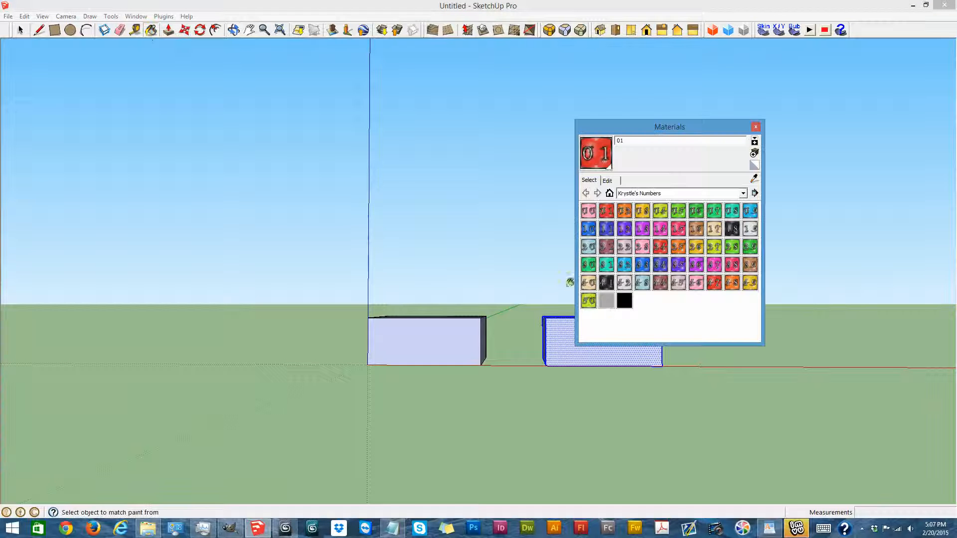
click(626, 302)
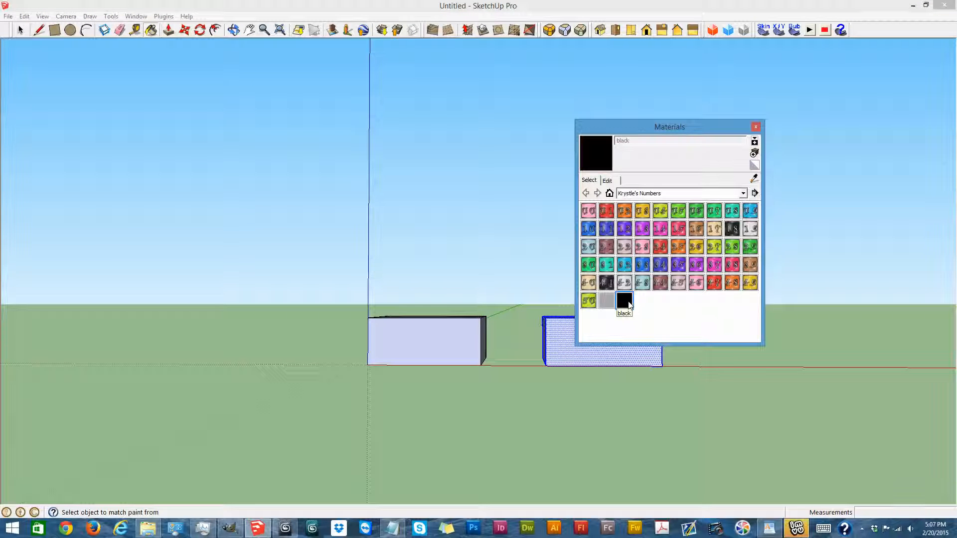
click(562, 342)
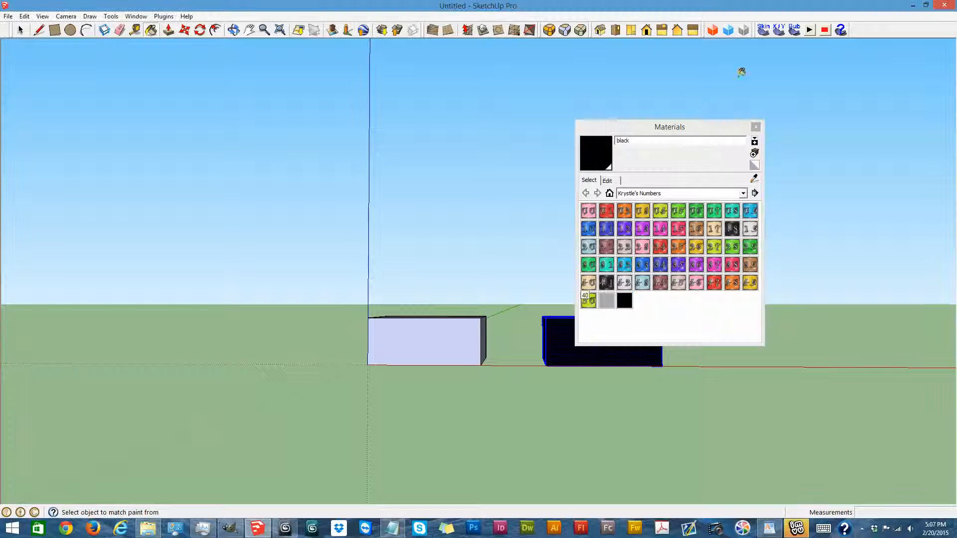
drag(719, 128, 237, 127)
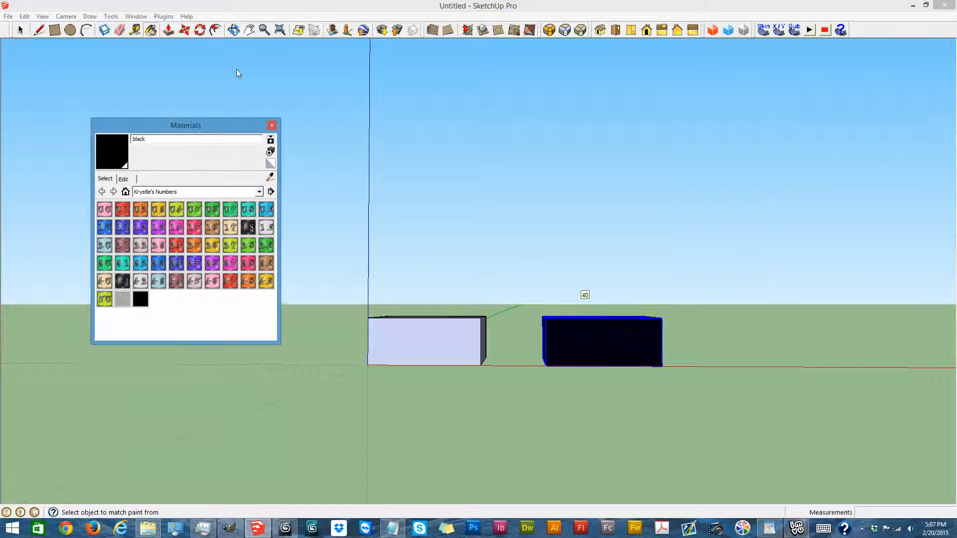
- Close the material library and flip the black duplicate room along the blue direction
click(234, 32)
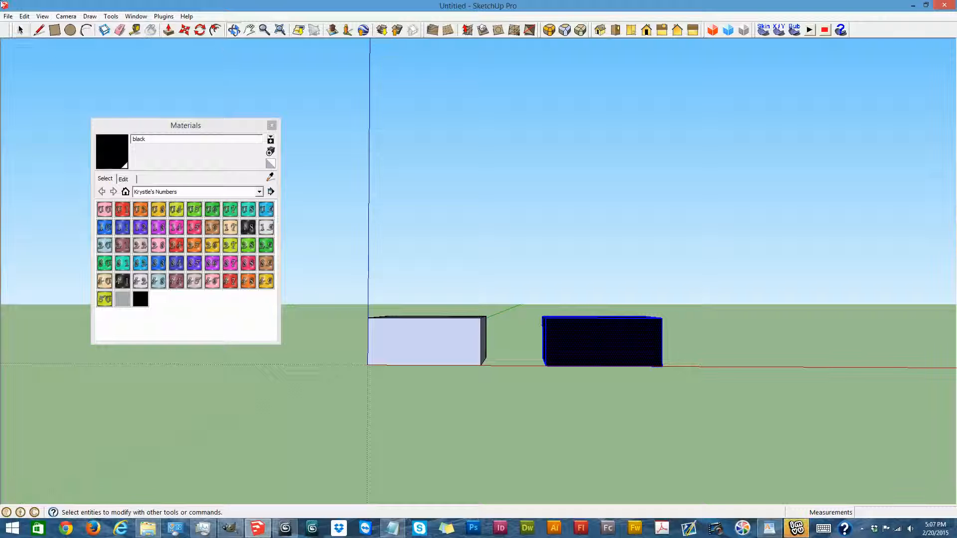
click(234, 30)
drag(394, 104, 499, 310)
scroll(485, 341, down, 3)
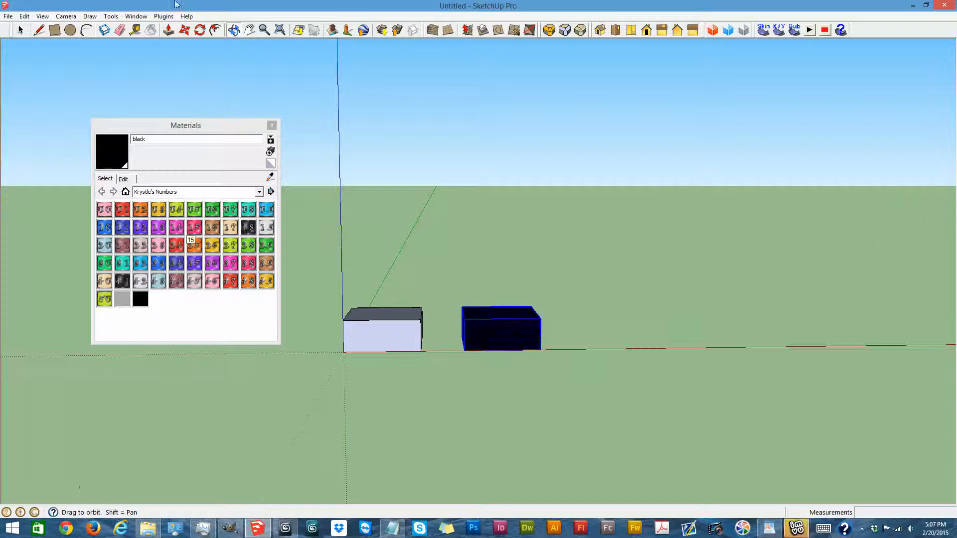
drag(607, 286, 369, 298)
scroll(371, 294, up, 2)
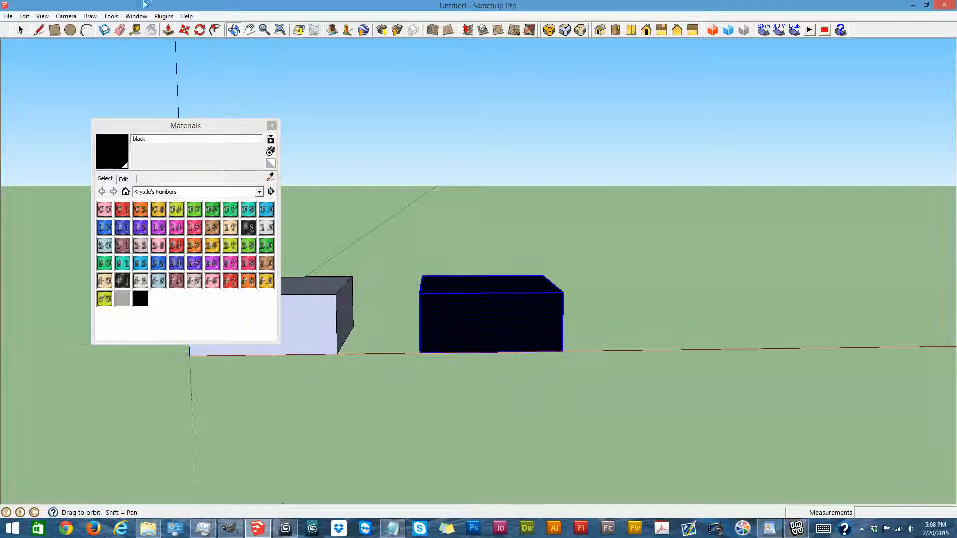
click(21, 30)
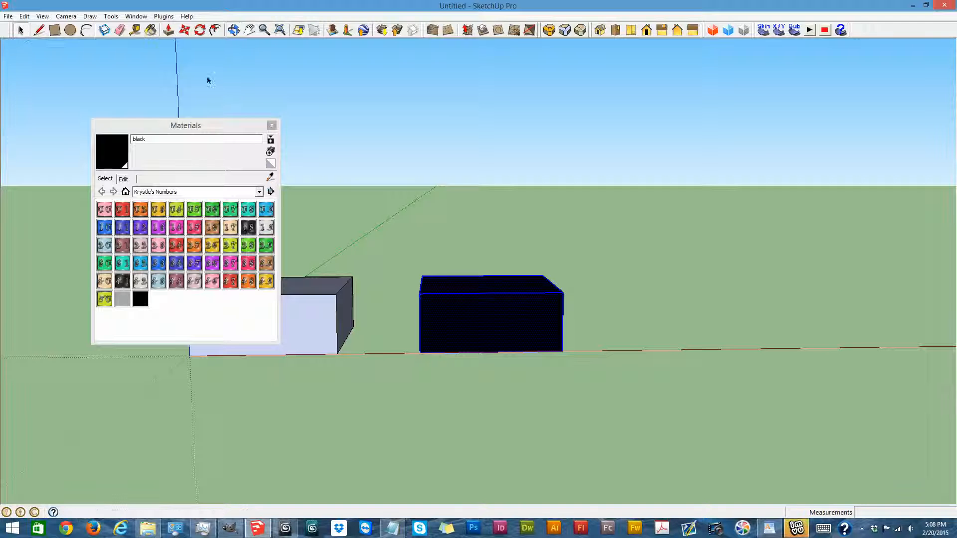
click(272, 125)
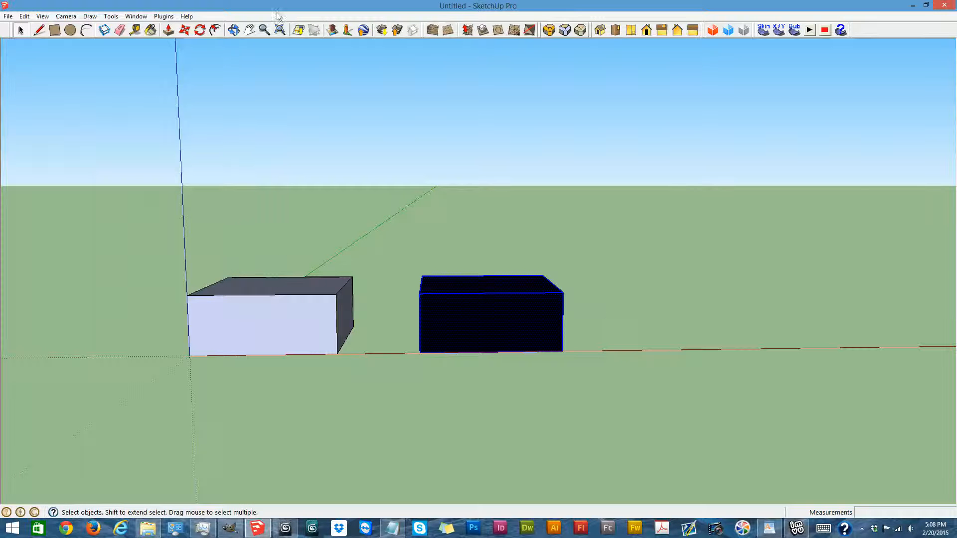
click(233, 30)
drag(433, 171, 425, 189)
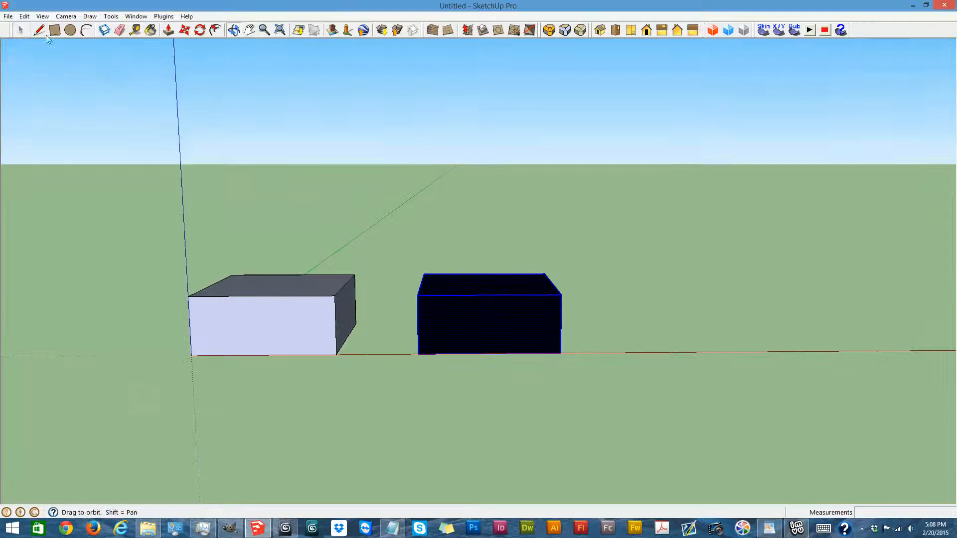
click(21, 30)
right_click(480, 323)
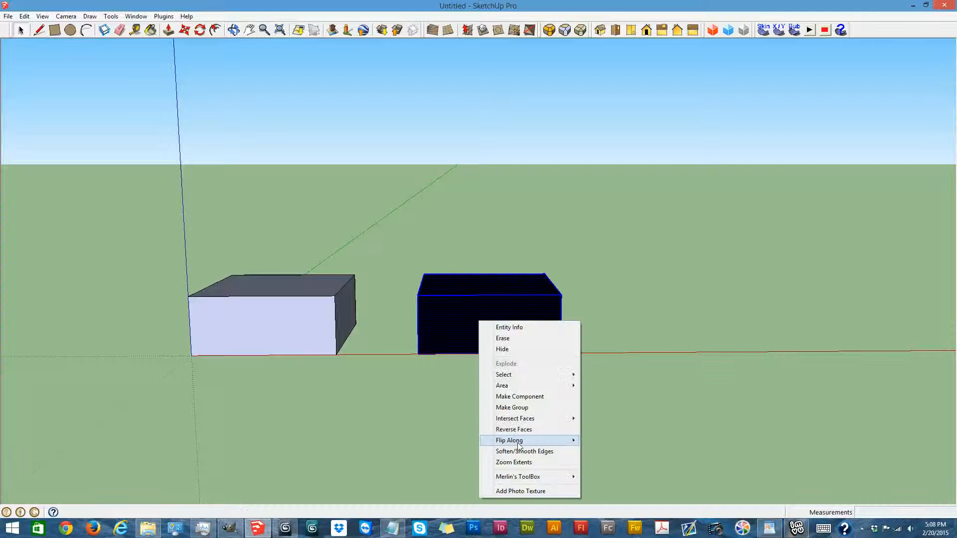
mouse_move(510, 443)
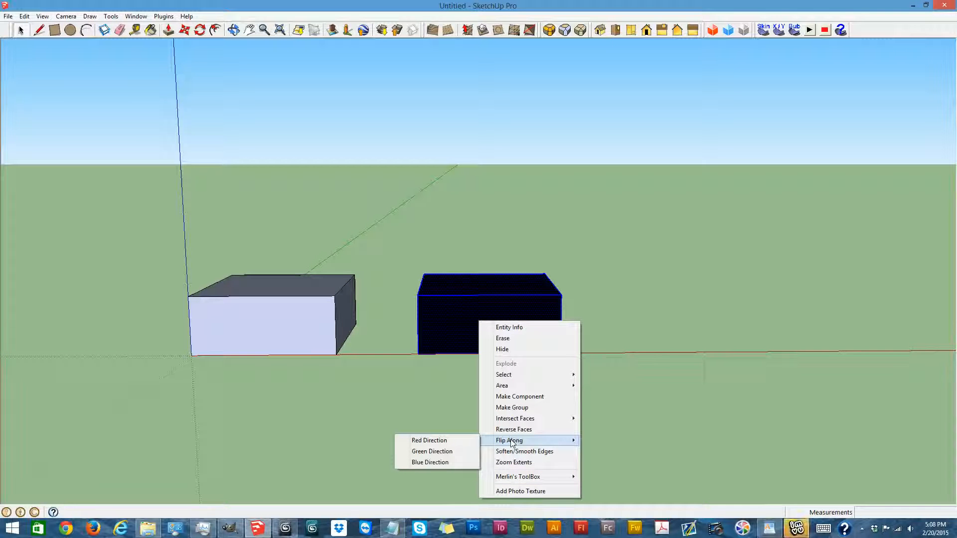
click(429, 463)
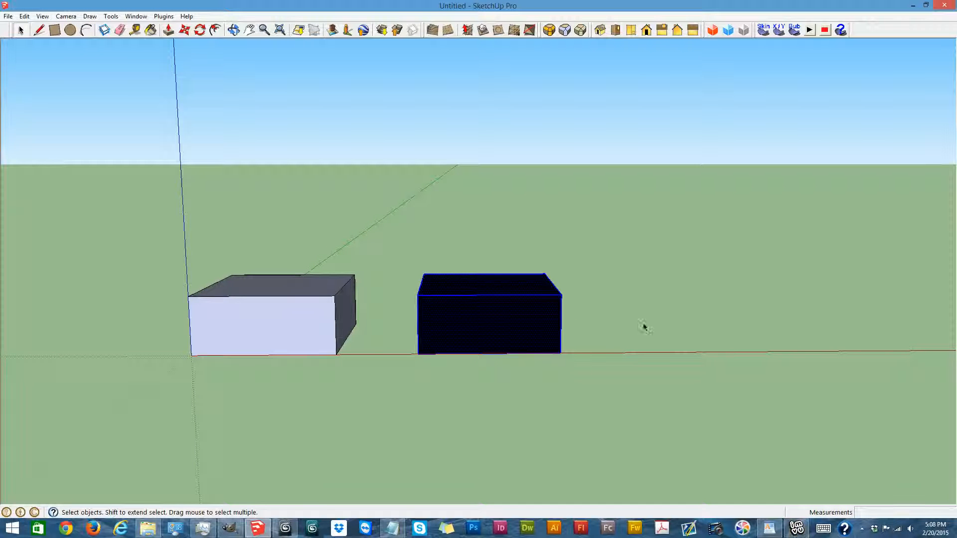
- Delete the top face of the black duplicate room to open up its interior
click(484, 285)
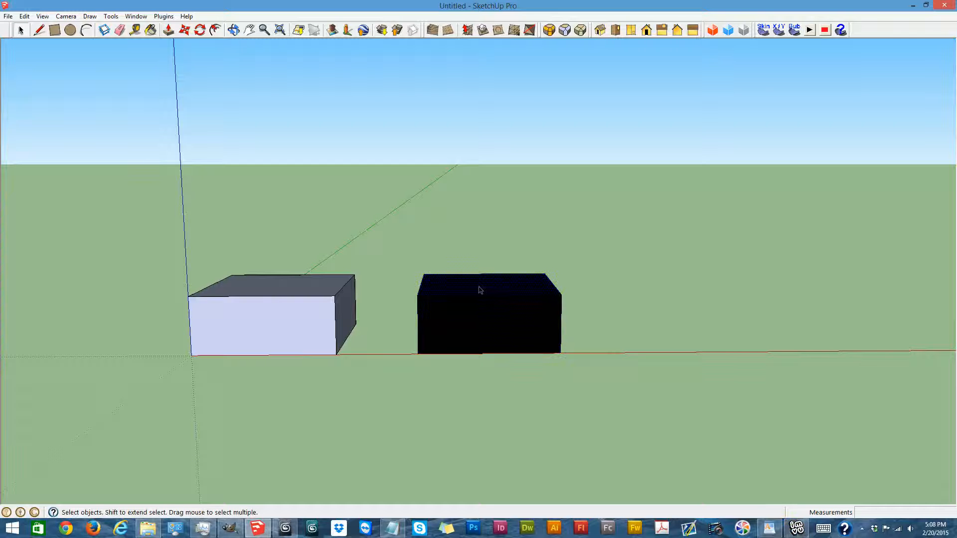
key(Delete)
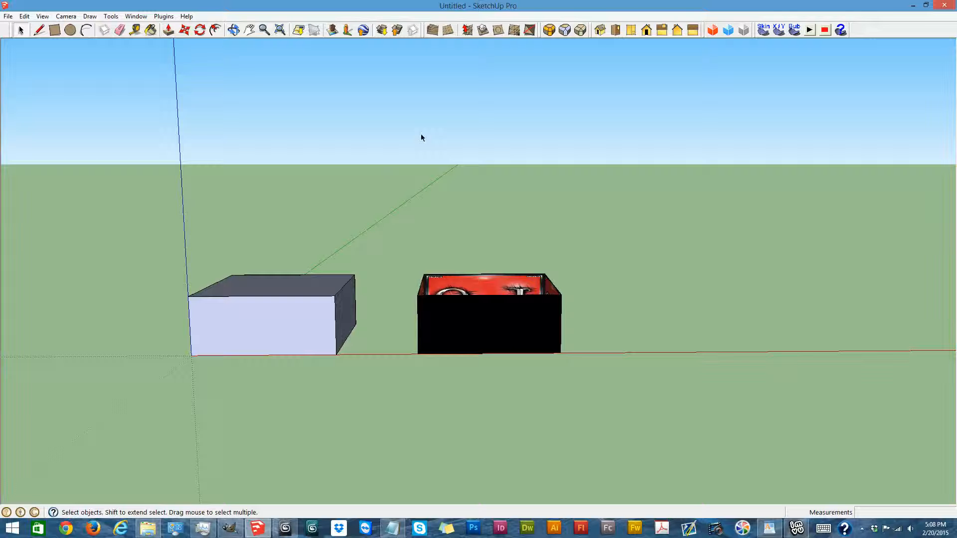
click(233, 30)
drag(428, 279, 462, 203)
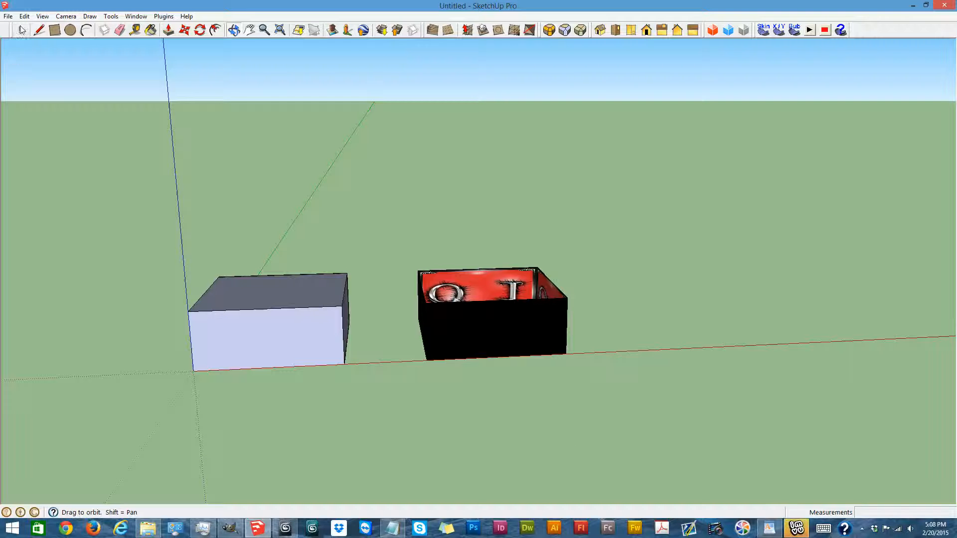
- Move the whole black room directly beneath the original, snapping its upper front corner to the original's lower front corner at the origin
click(20, 30)
drag(381, 207, 624, 437)
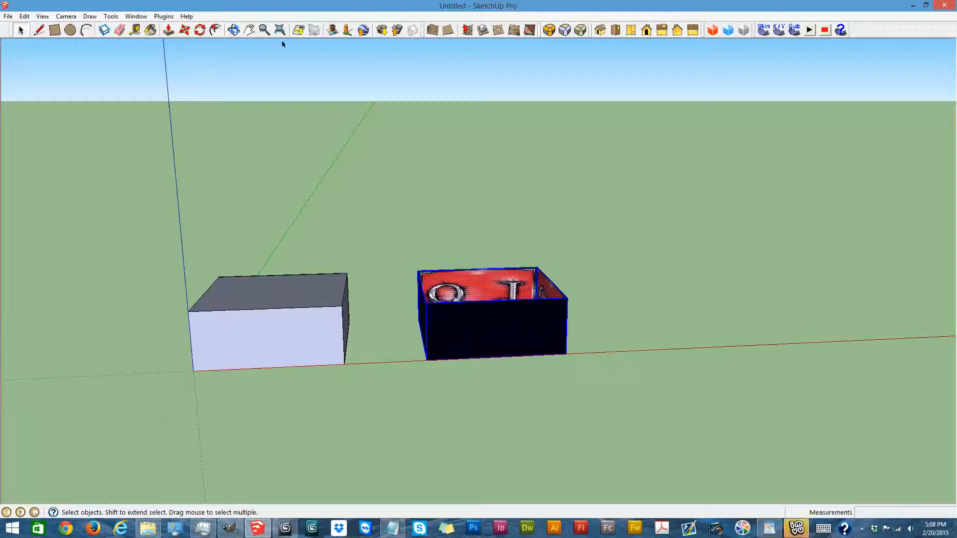
click(233, 30)
drag(320, 341, 337, 257)
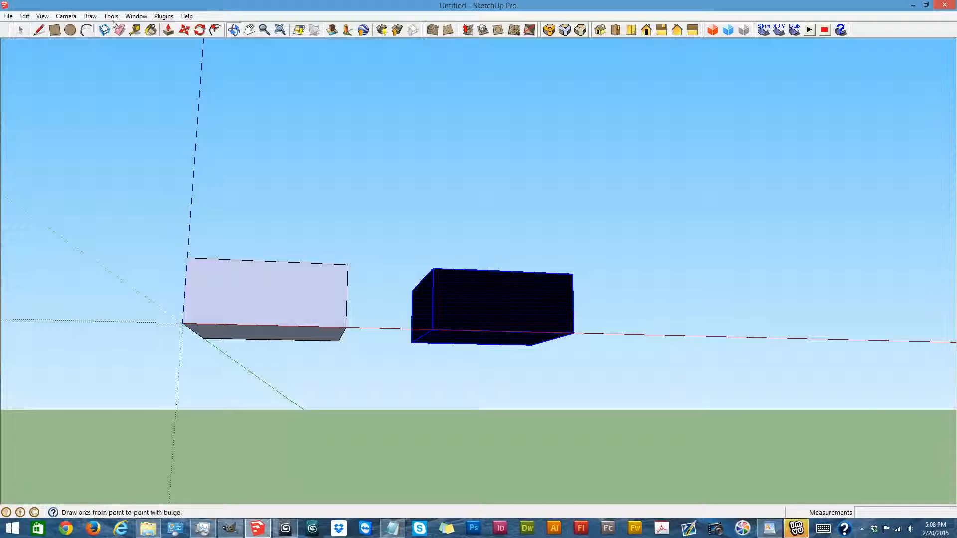
click(184, 30)
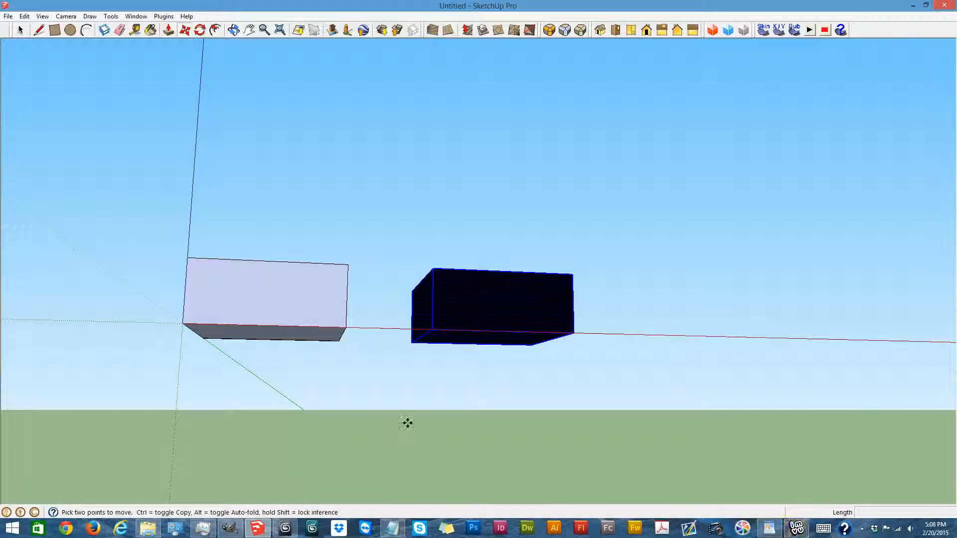
click(434, 269)
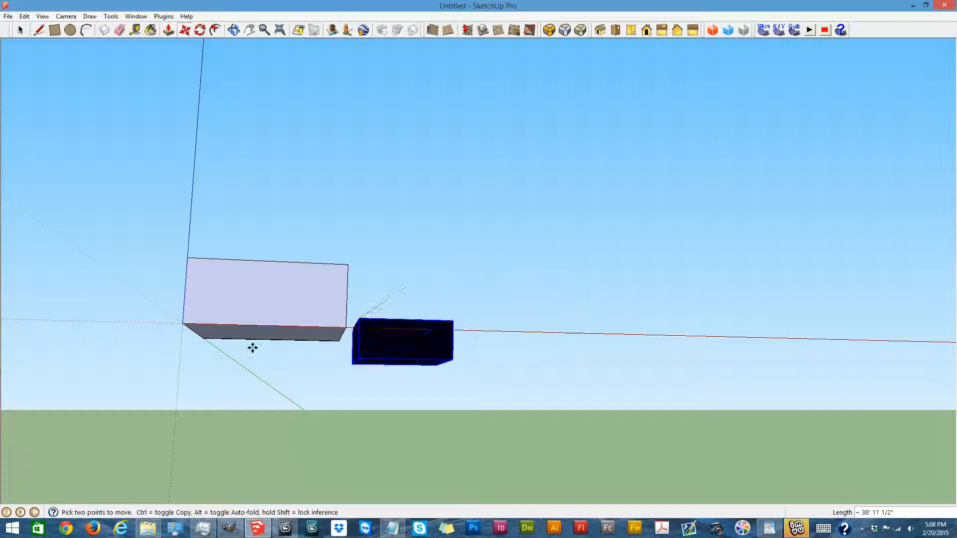
click(185, 322)
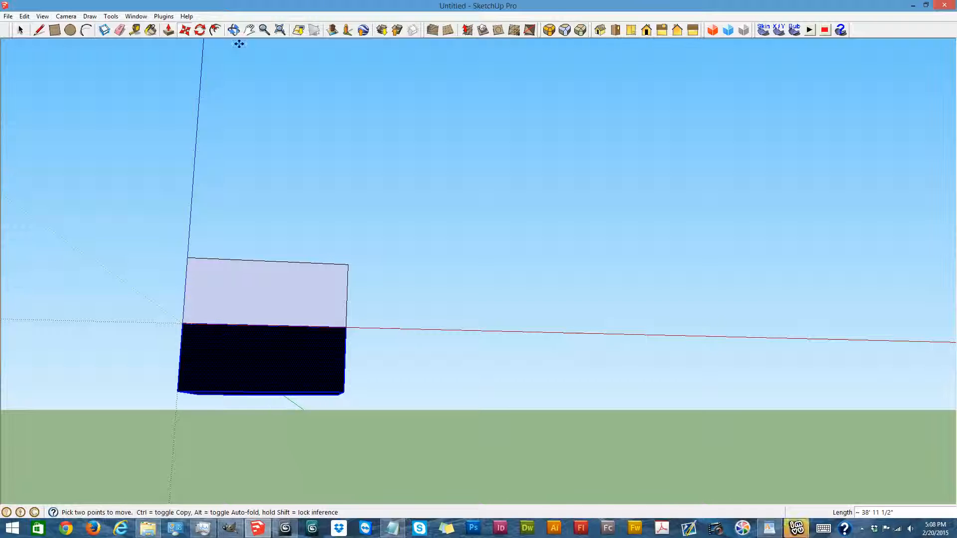
- Select both stacked rooms and move them about 109' 11" along the red axis away from the origin
click(233, 30)
drag(466, 213, 316, 280)
drag(442, 224, 456, 327)
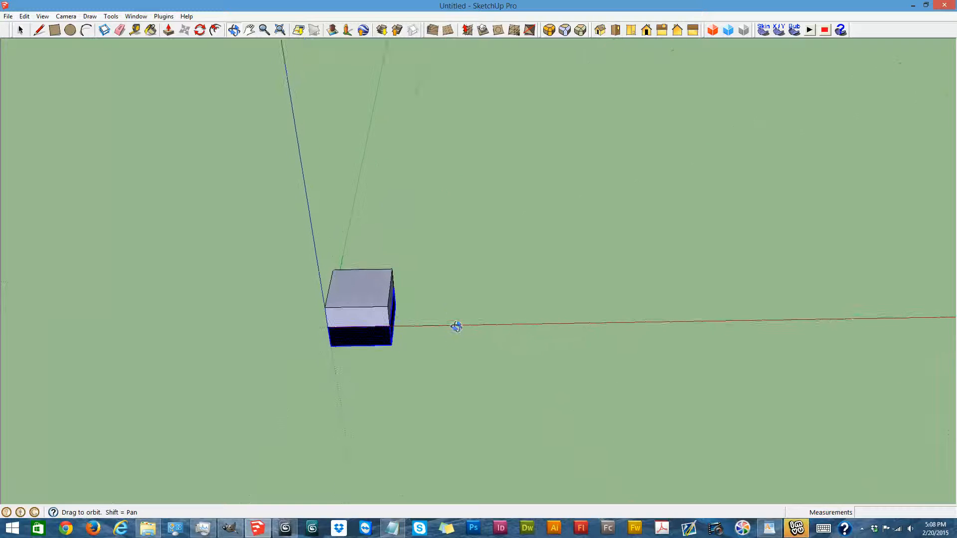
click(20, 30)
drag(221, 131, 473, 465)
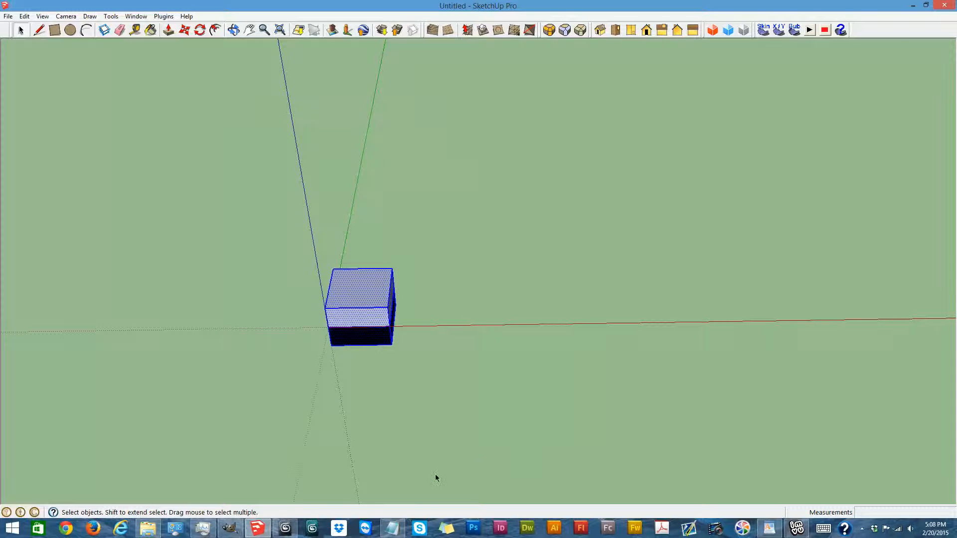
key(m)
click(412, 329)
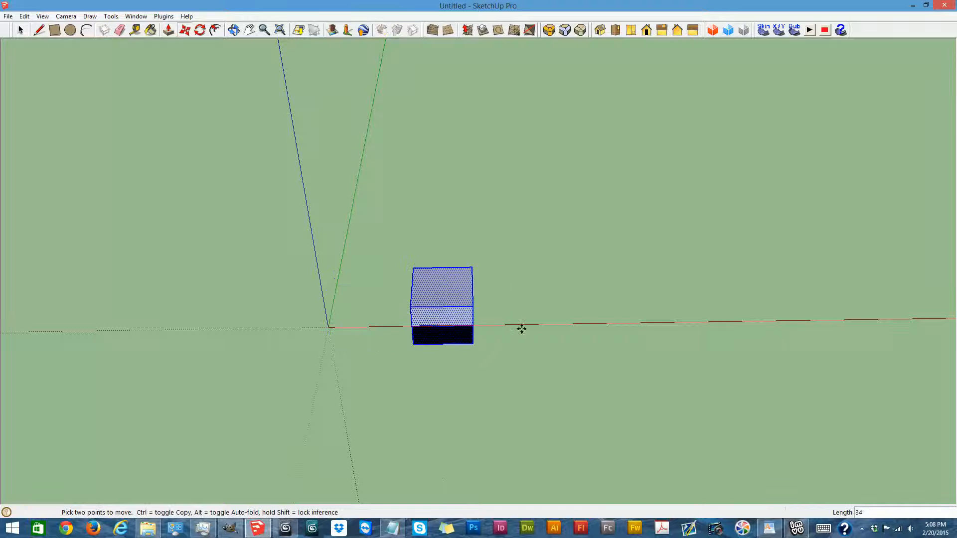
click(691, 323)
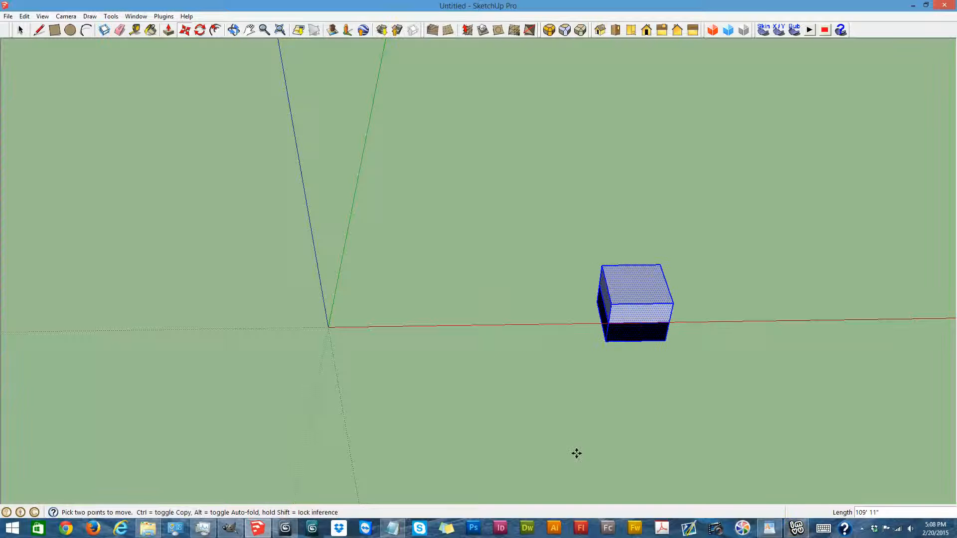
click(577, 454)
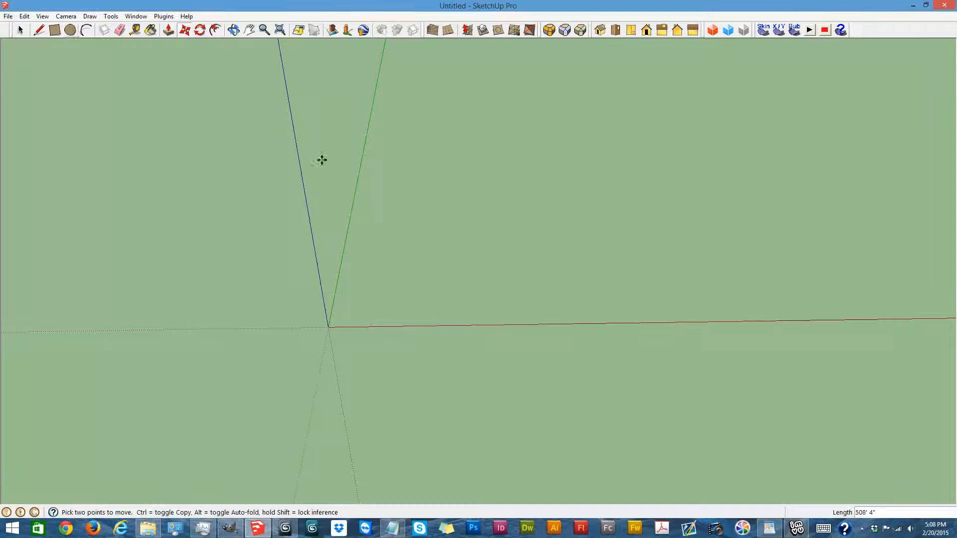
click(652, 431)
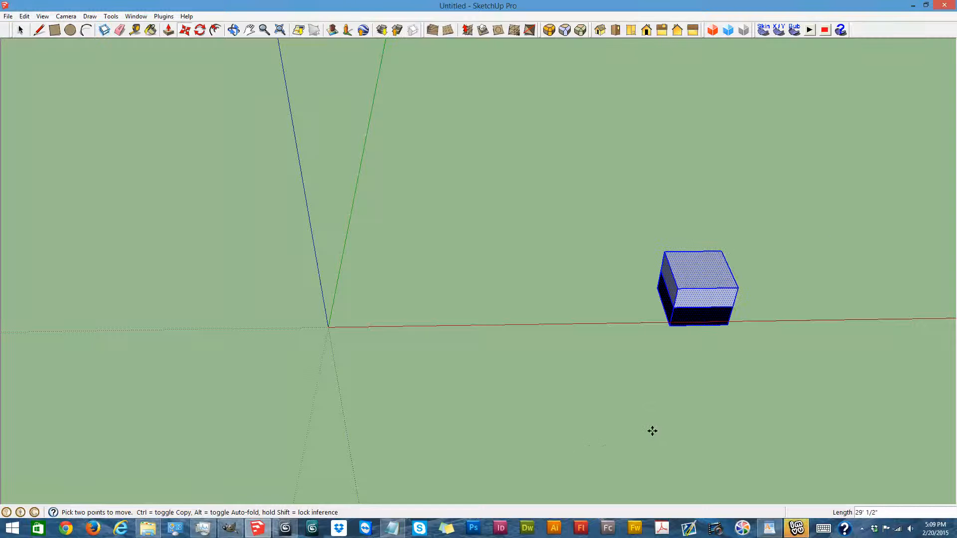
key(ctrl+z)
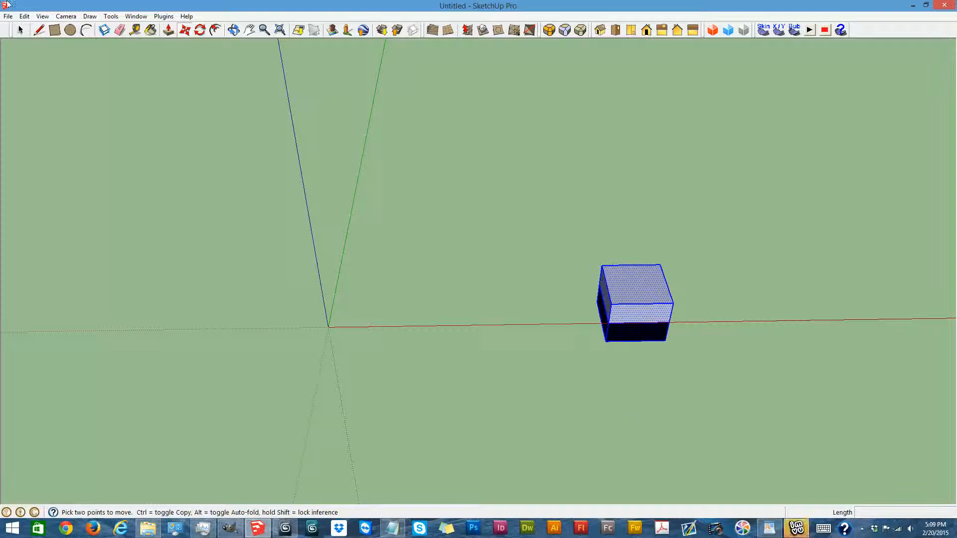
- Delete the top face of the original room to open up its numbered interior
click(21, 30)
click(645, 281)
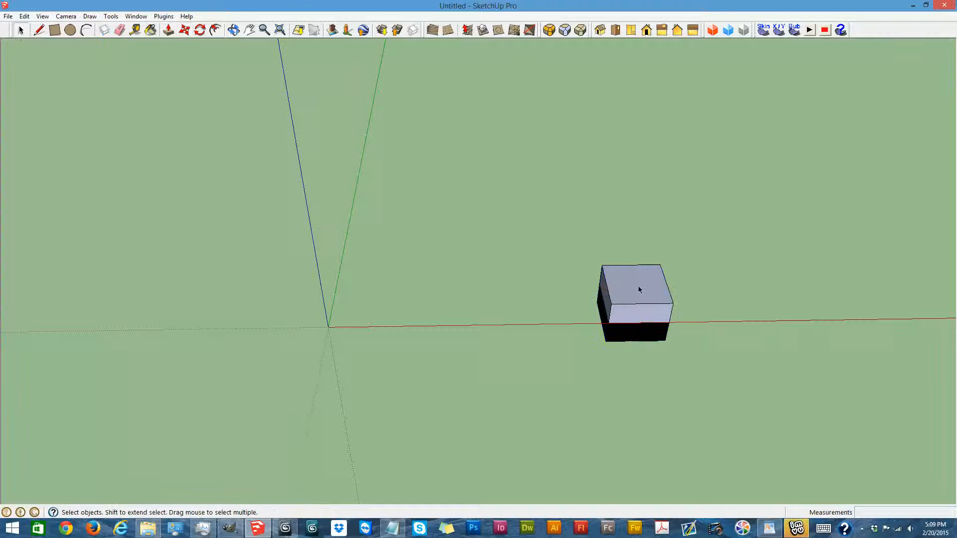
key(Delete)
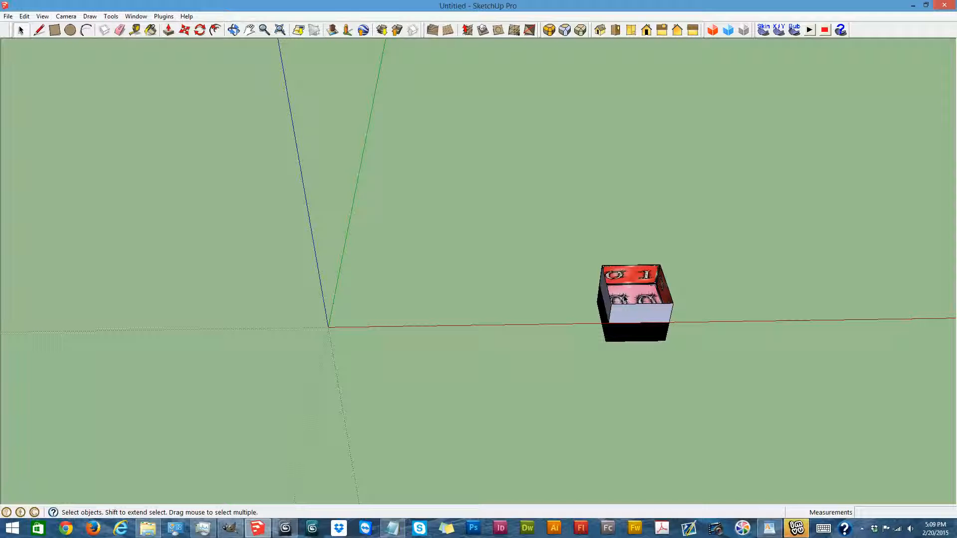
- Add a room root node with ambient red, blue and green all at 222, and accept adding the camera
click(164, 16)
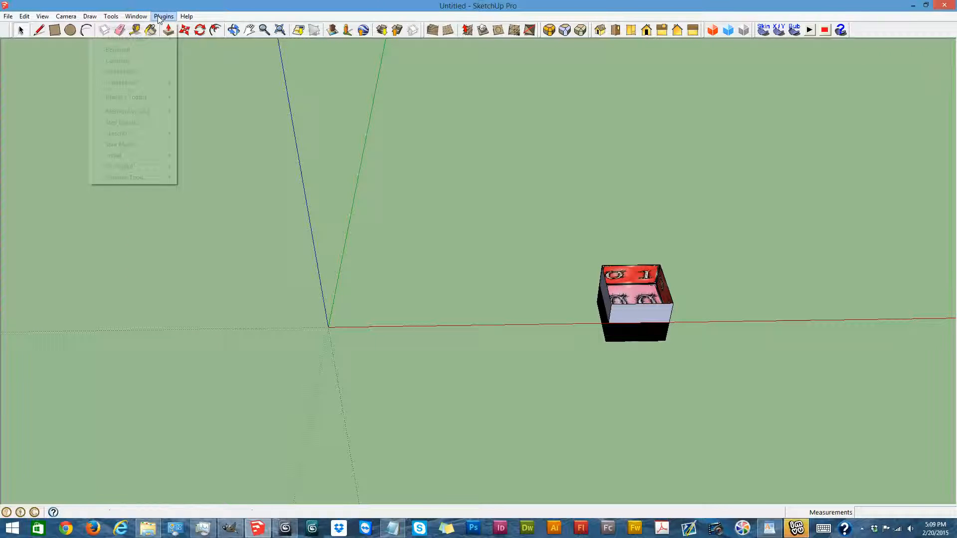
mouse_move(120, 17)
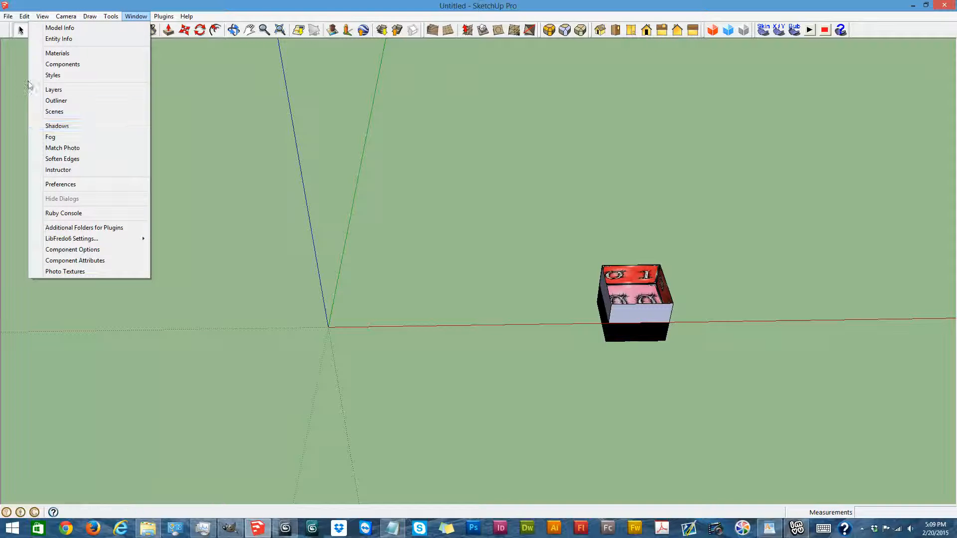
mouse_move(166, 19)
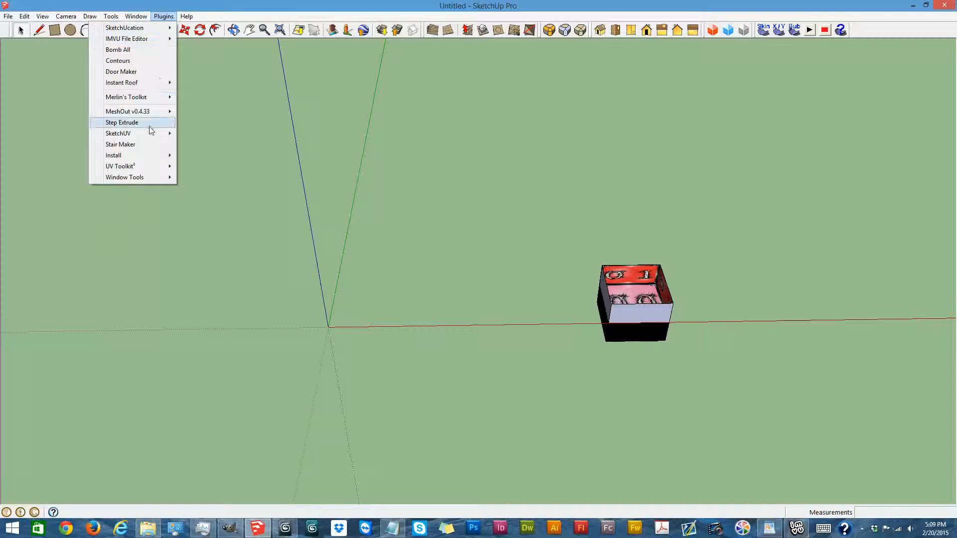
mouse_move(149, 98)
mouse_move(259, 100)
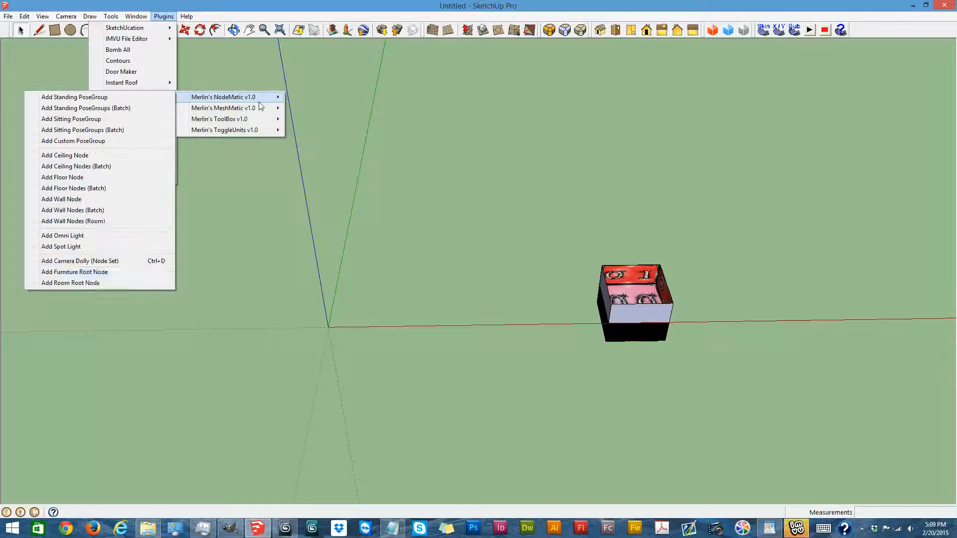
click(100, 285)
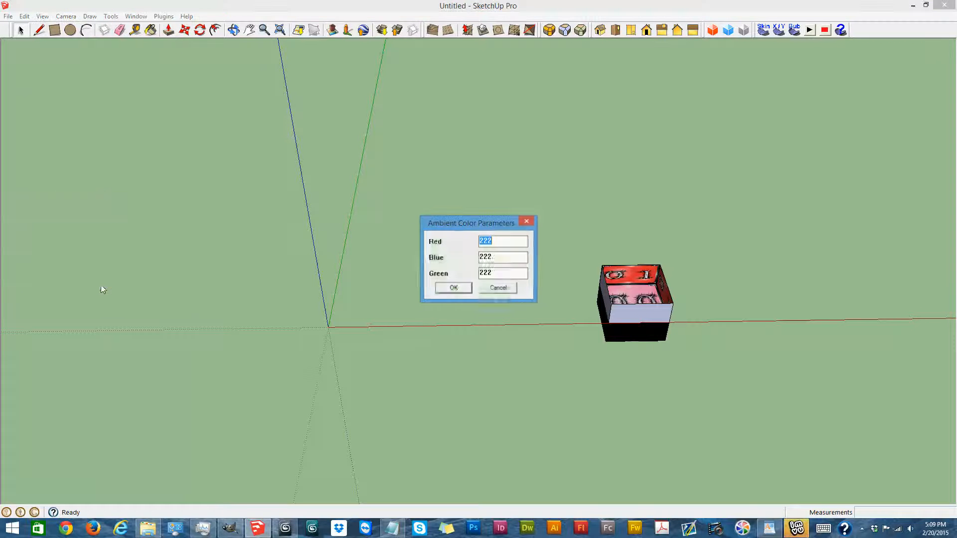
click(452, 286)
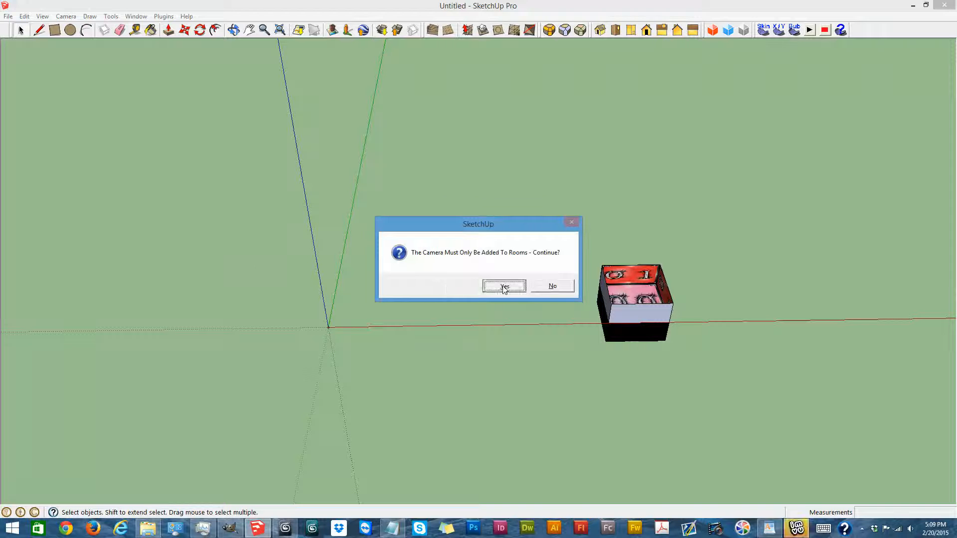
click(502, 285)
- Move the new node set from the origin along the red axis and back onto the middle of the room's floor
drag(256, 261, 388, 396)
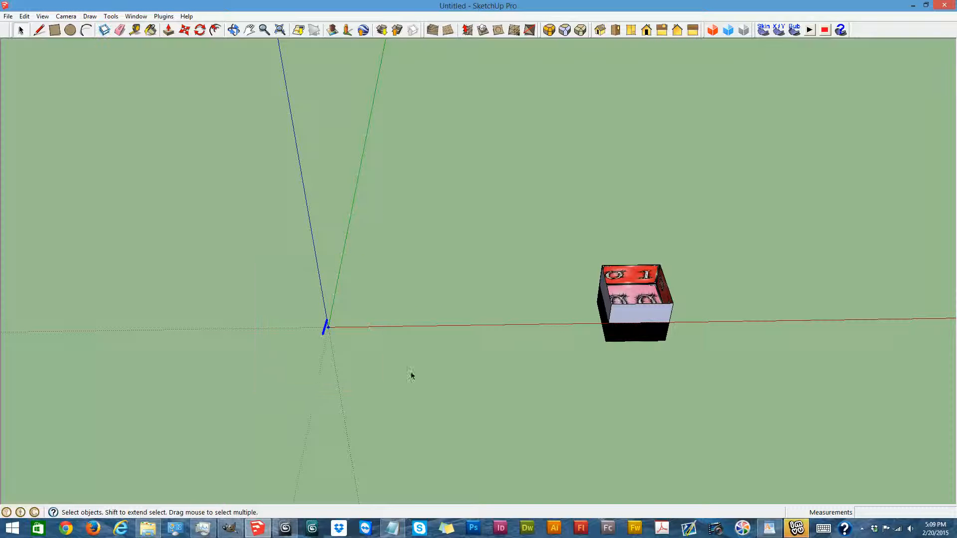
key(m)
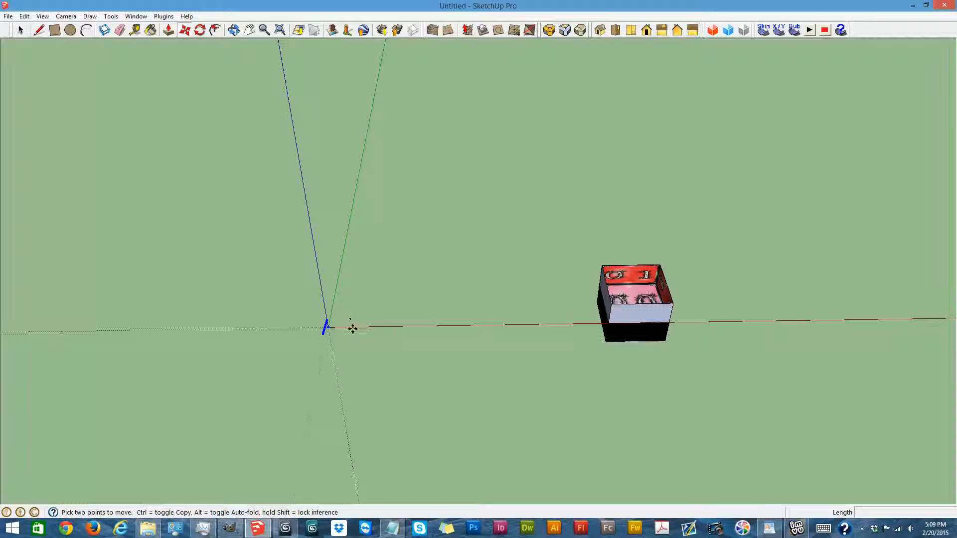
click(412, 326)
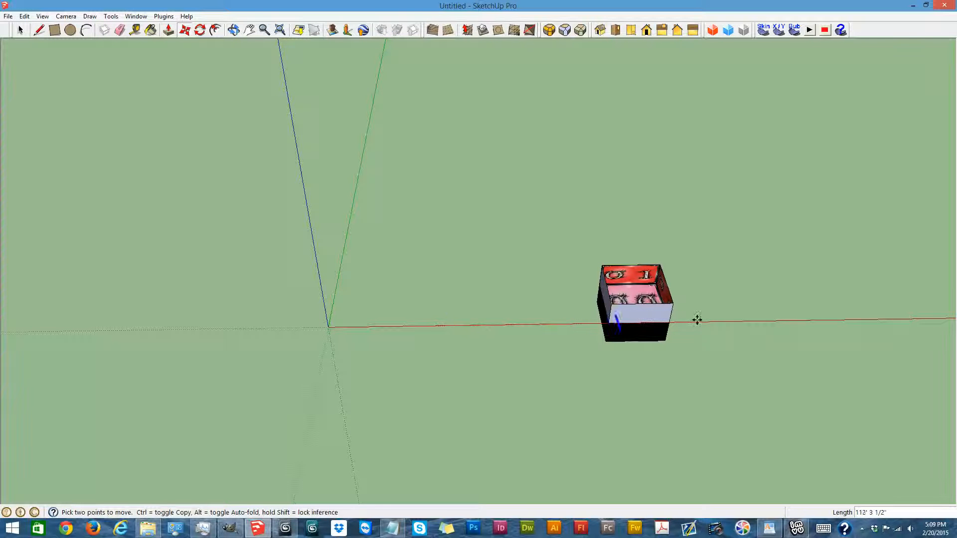
click(724, 322)
click(705, 309)
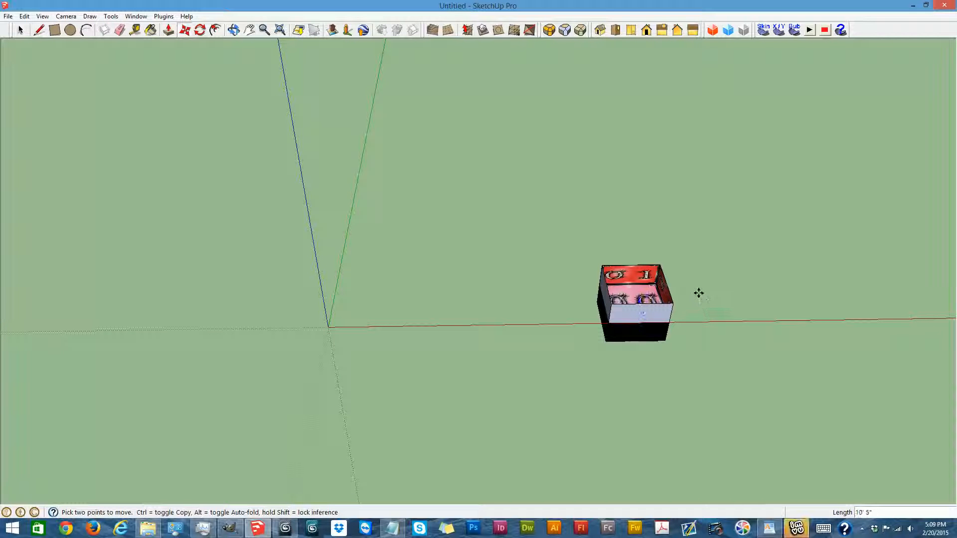
click(697, 292)
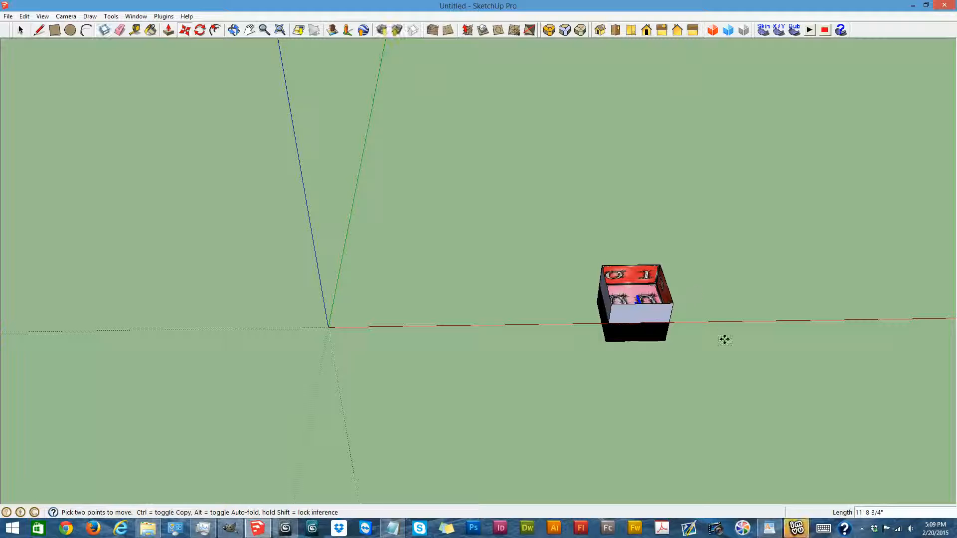
click(20, 30)
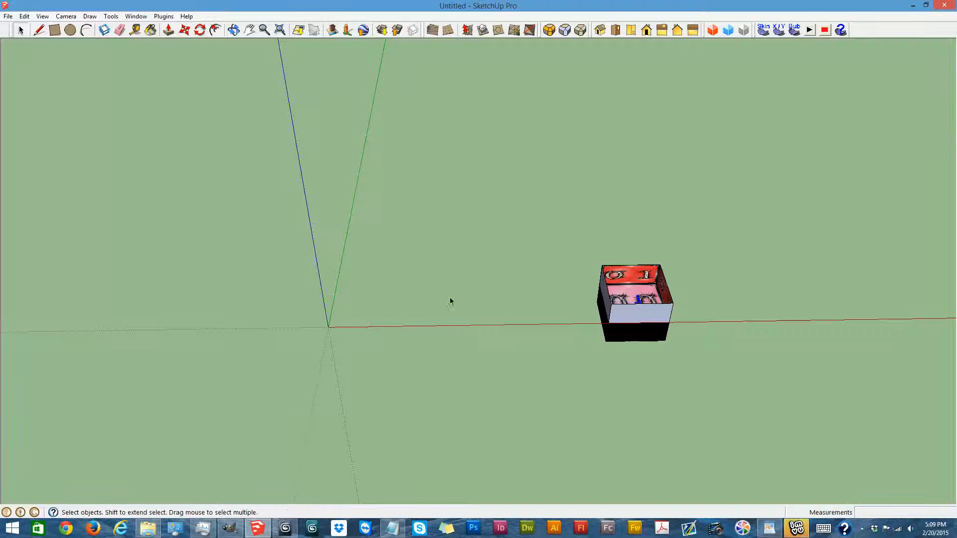
- Add a batch of six standing PoseGroups in a single row starting at X 2', Y 2', spaced 2' apart
click(233, 30)
drag(438, 199, 442, 326)
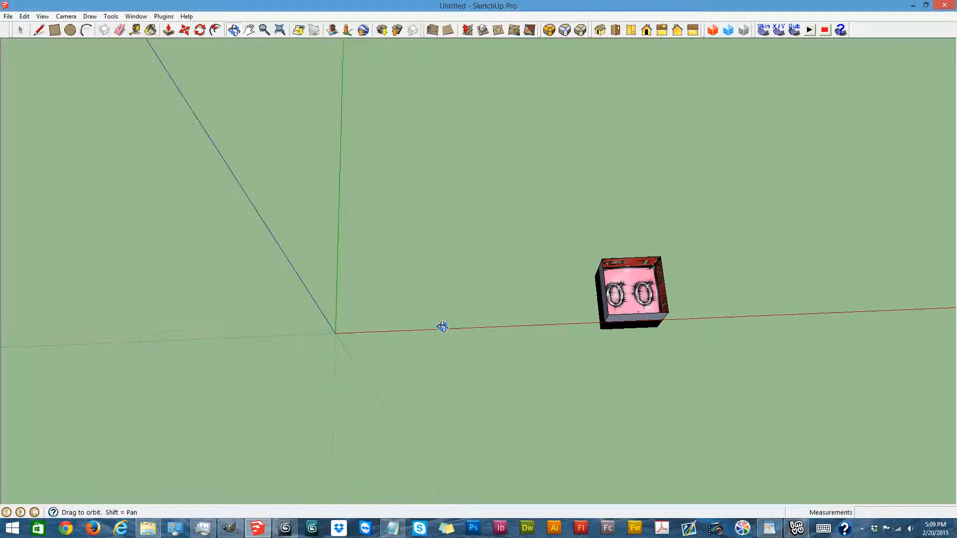
click(163, 16)
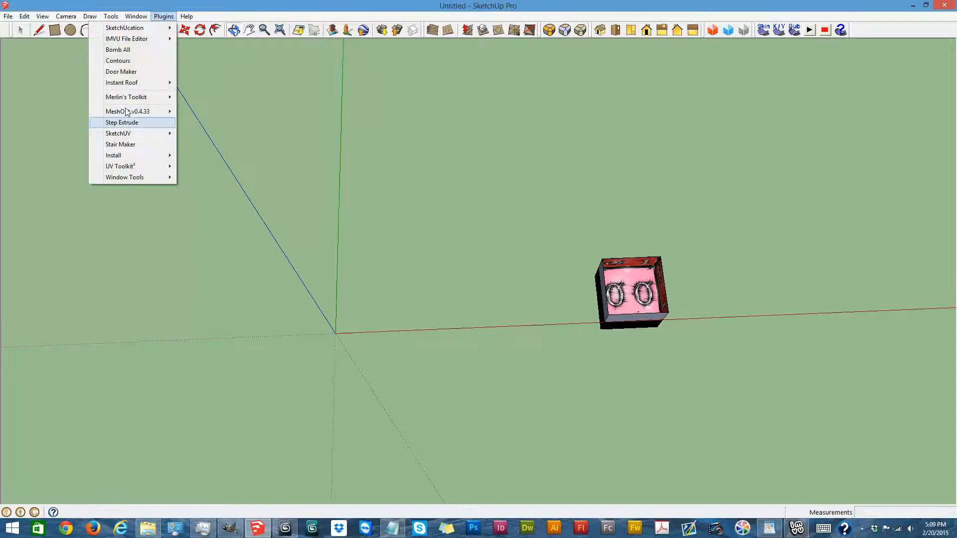
mouse_move(131, 97)
mouse_move(234, 100)
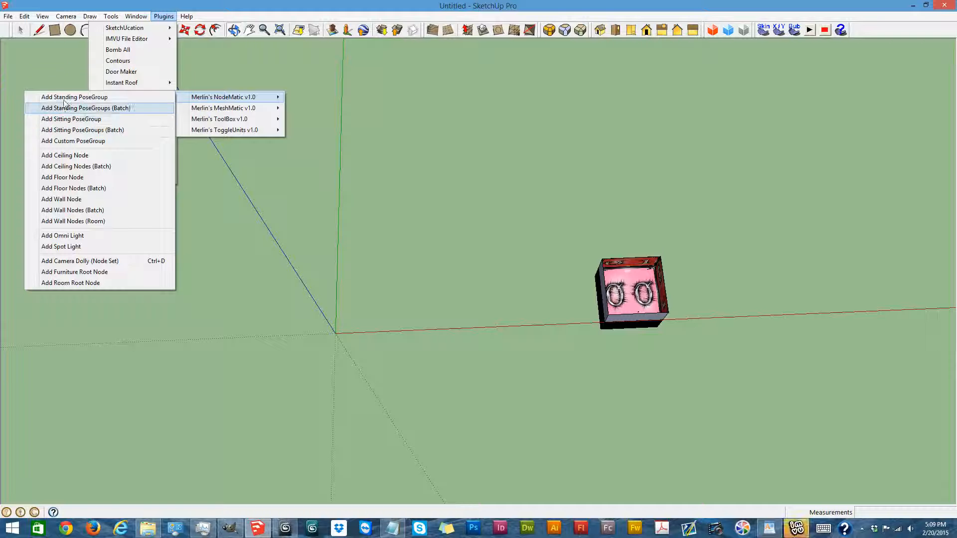
click(89, 108)
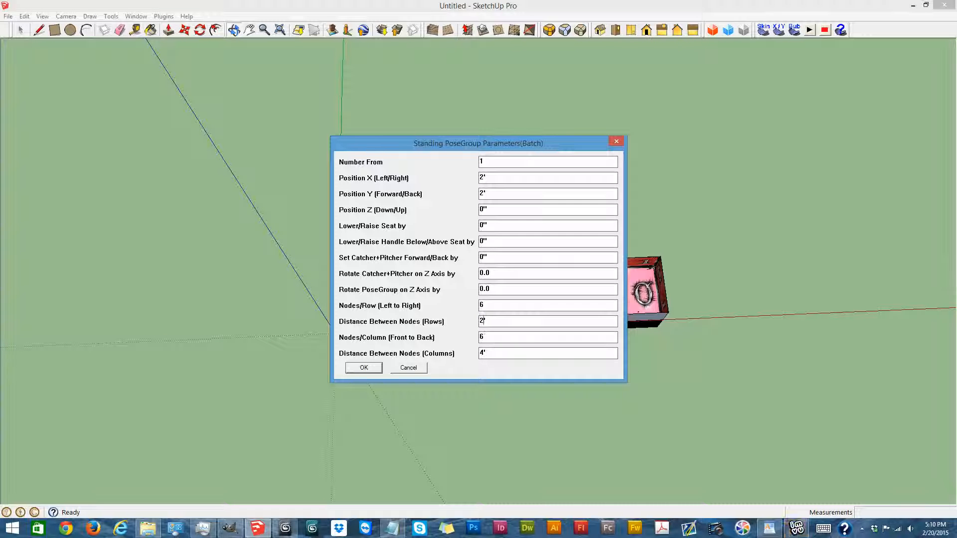
key(Tab)
click(364, 368)
- Move the row of standing PoseGroups from the origin into the room, placing it centred near the back of the floor
drag(314, 316, 405, 367)
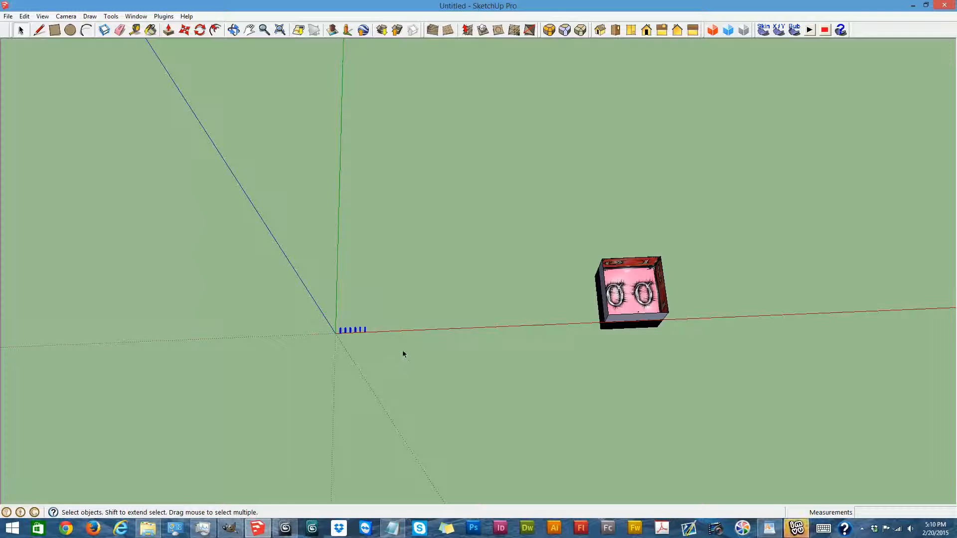
key(m)
click(383, 333)
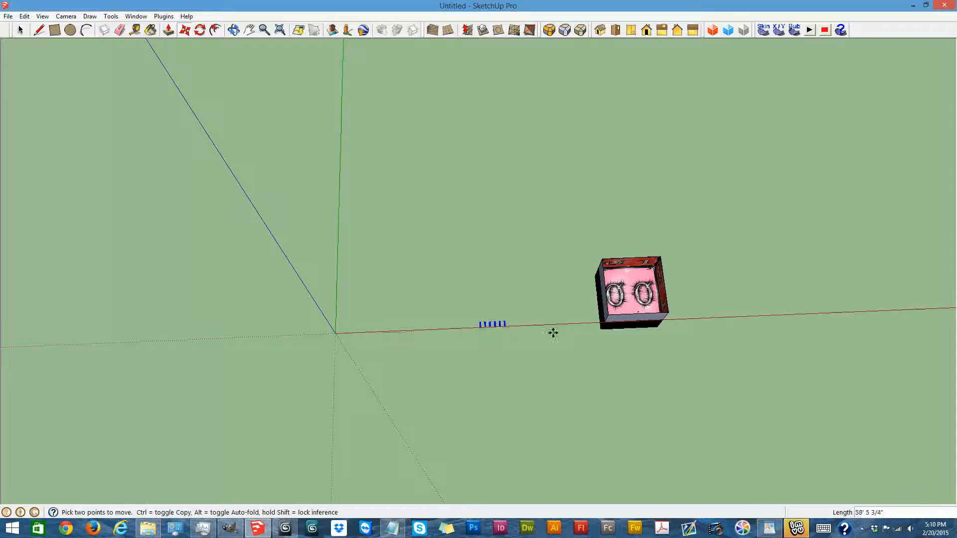
click(575, 323)
click(702, 320)
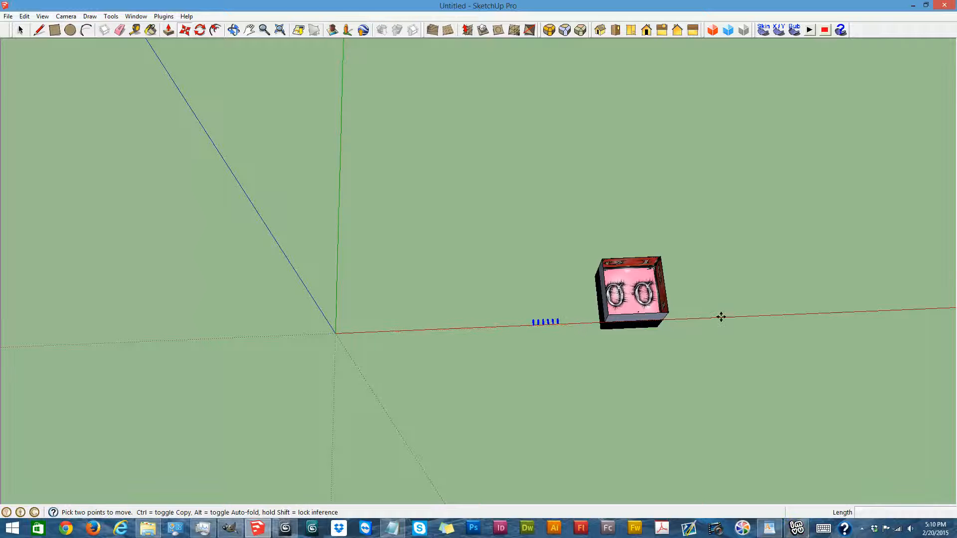
click(796, 316)
click(735, 312)
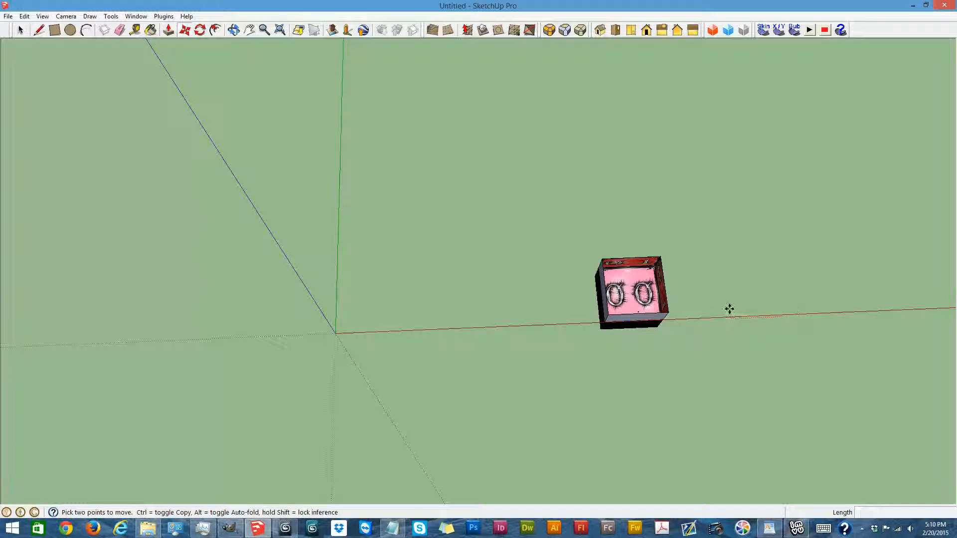
click(728, 285)
click(742, 278)
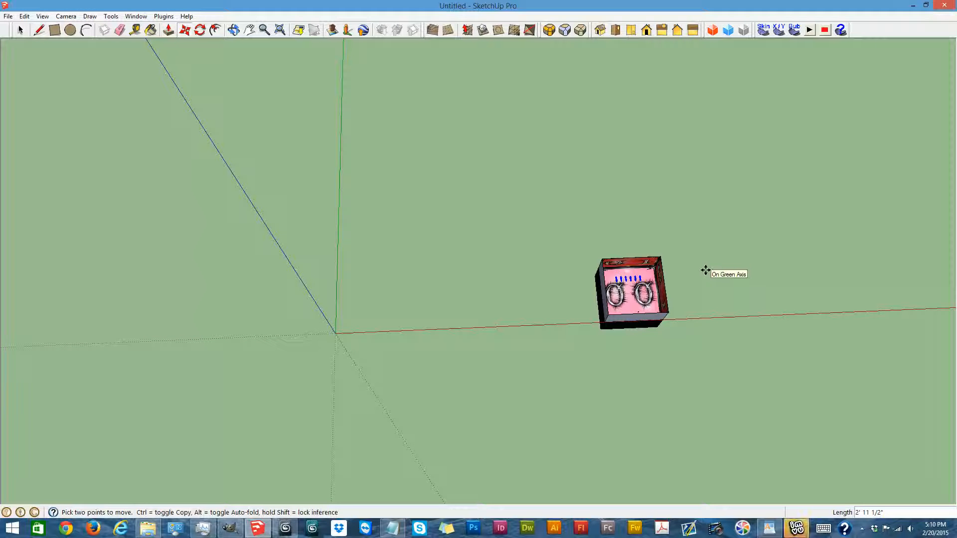
click(705, 269)
click(21, 30)
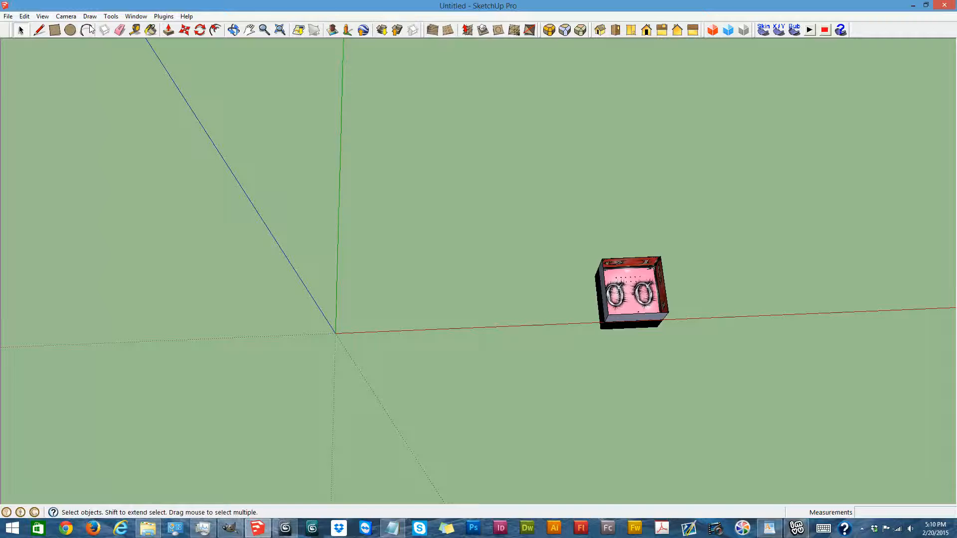
- Add a batch of floor nodes, 20 per row and 20 per column, starting at X 2', Y 2'
click(163, 16)
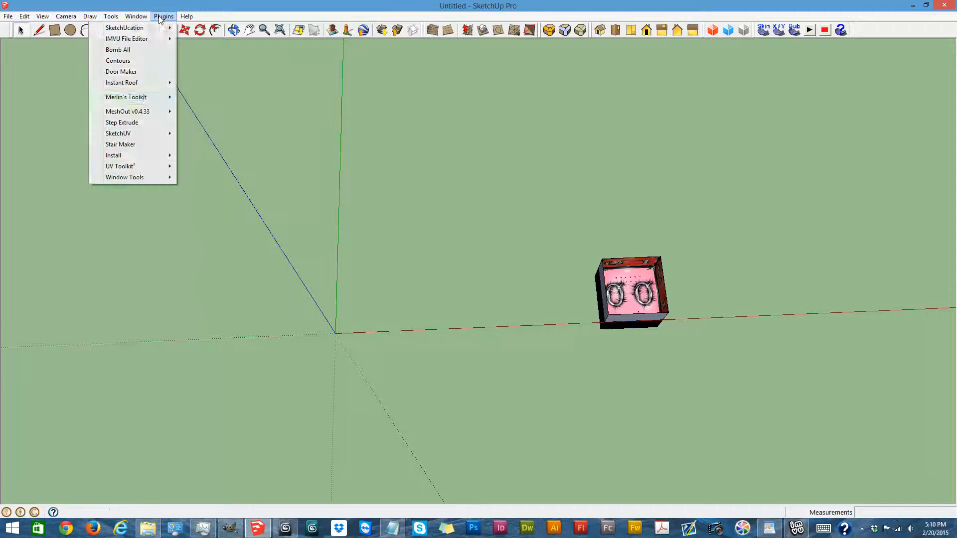
mouse_move(162, 102)
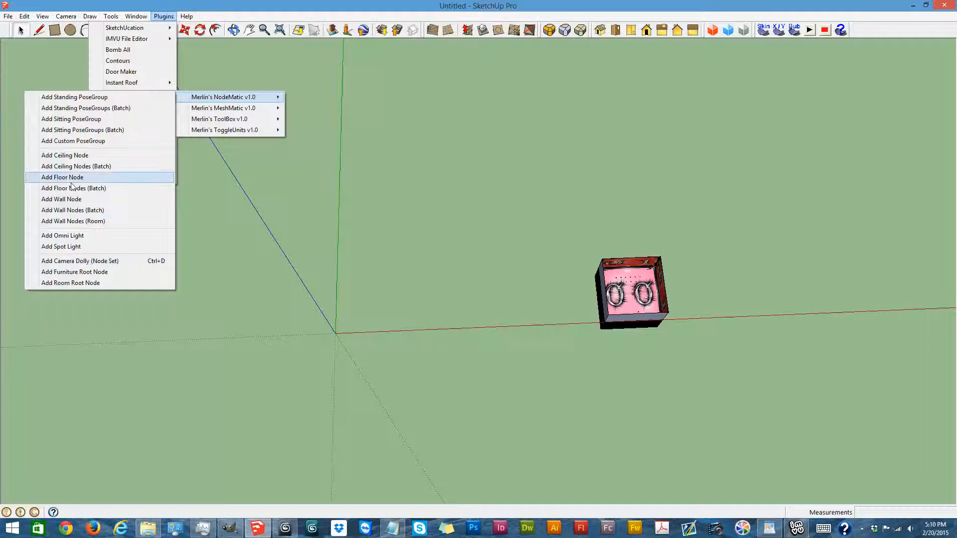
click(100, 190)
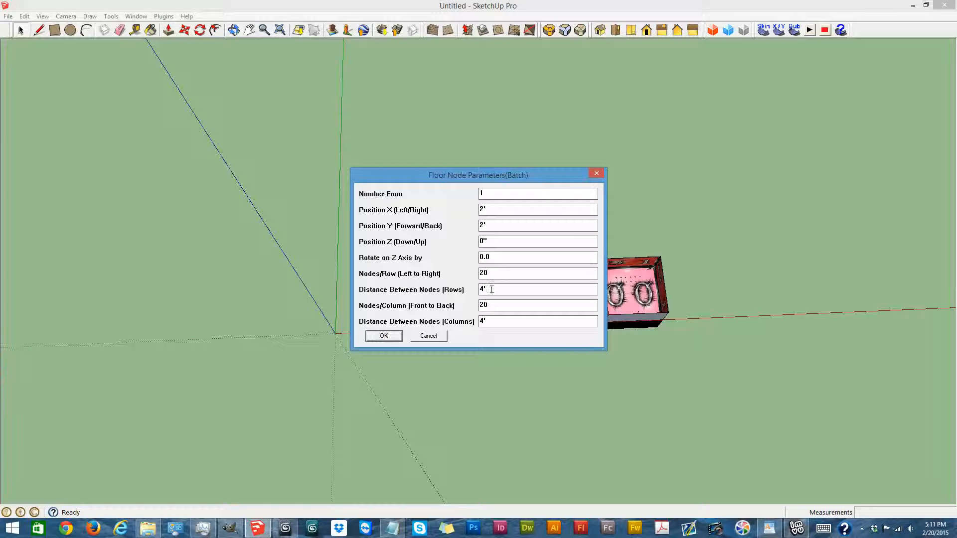
drag(483, 288, 473, 288)
click(384, 335)
- Move the floor node grid by its corner node onto the room's front floor corner nearest the origin
drag(295, 216, 455, 357)
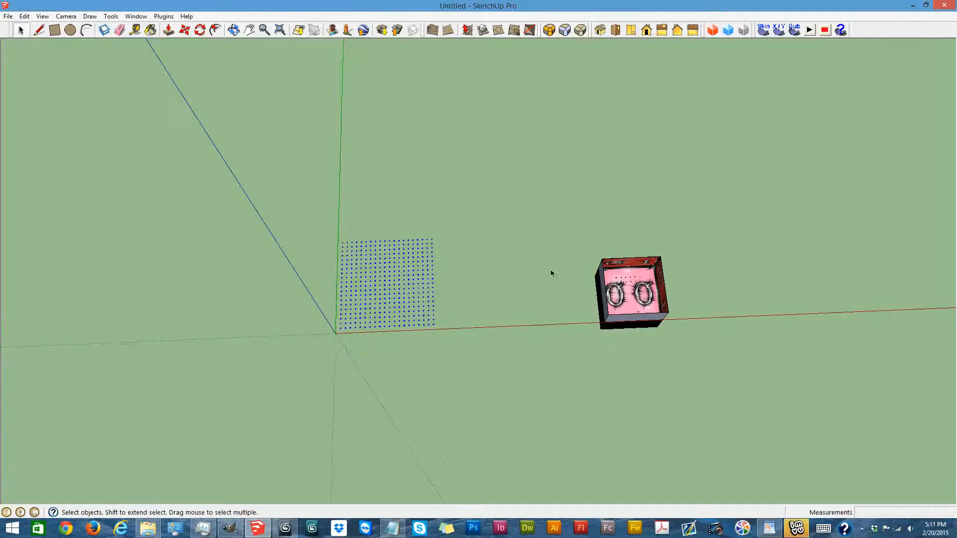
click(233, 30)
drag(438, 229, 441, 246)
drag(924, 385, 425, 154)
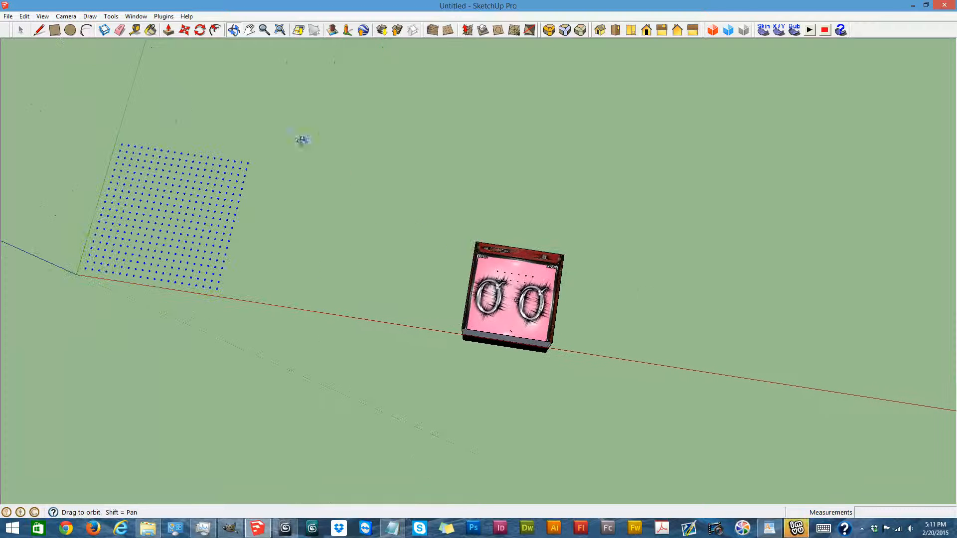
key(m)
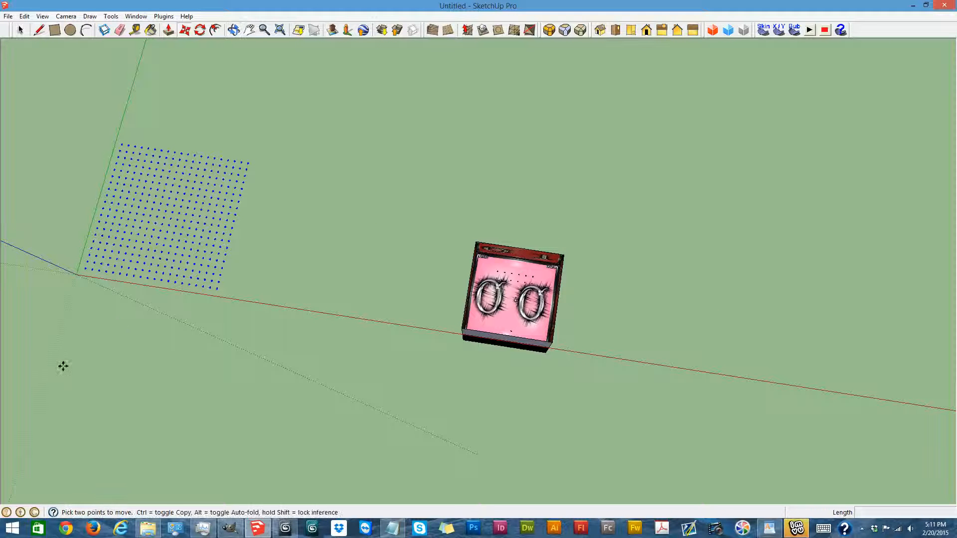
click(86, 270)
scroll(510, 318, up, 5)
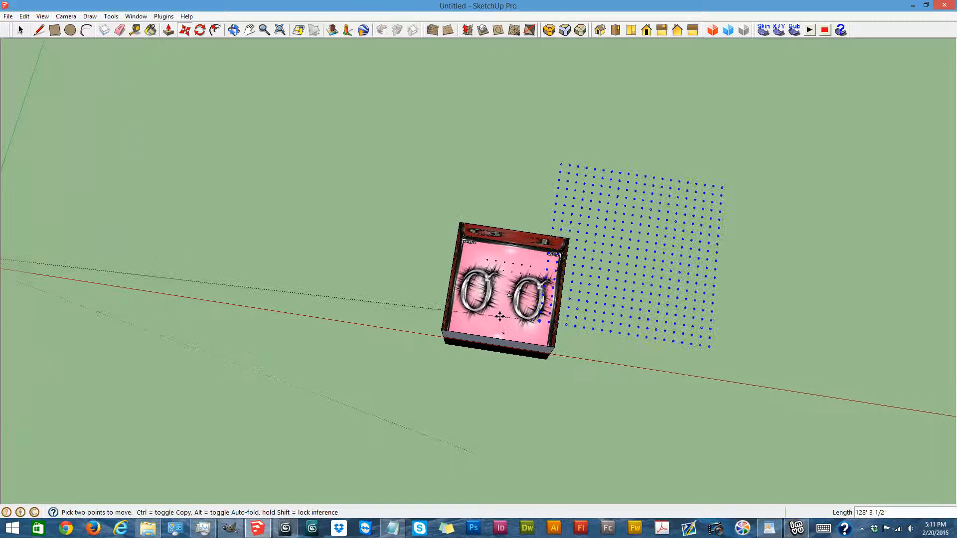
scroll(466, 305, up, 6)
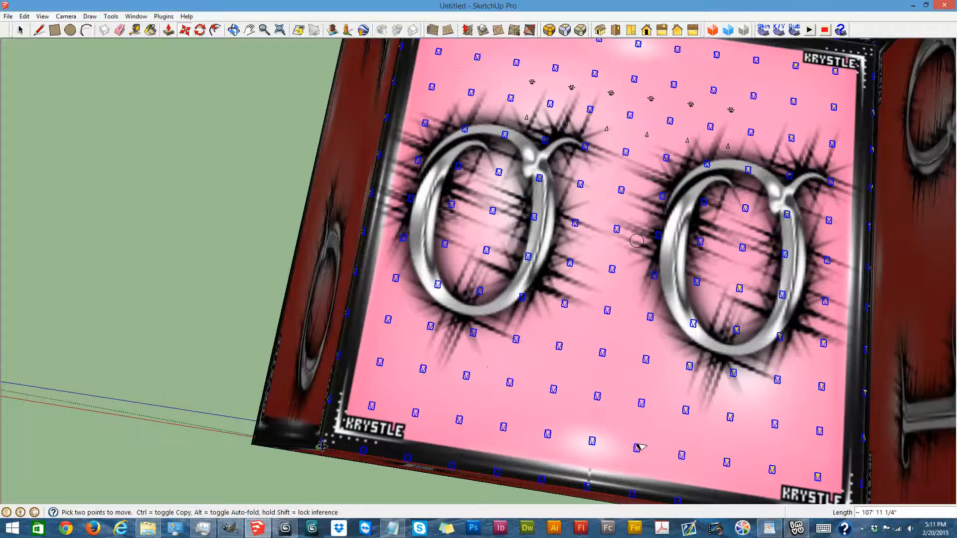
scroll(321, 445, down, 6)
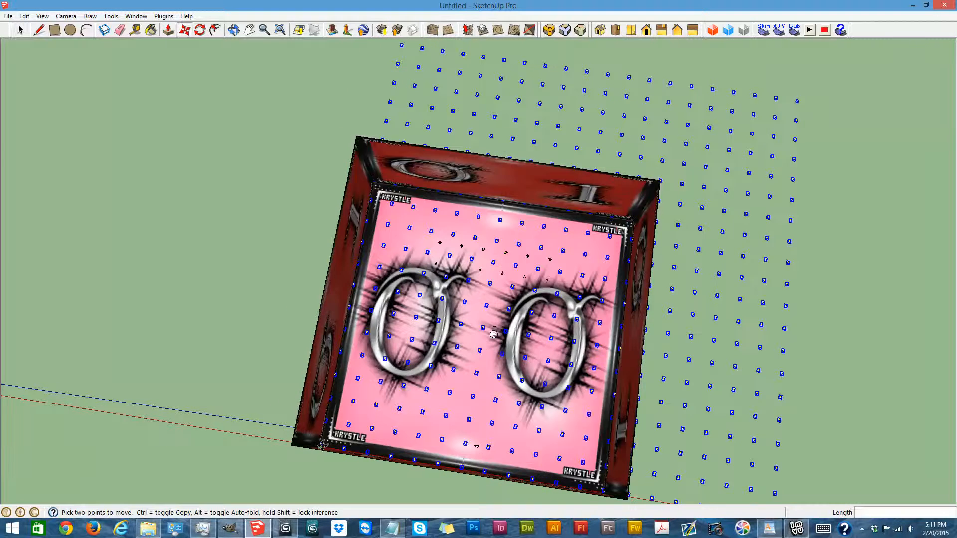
click(322, 445)
- Scale the floor node grid down by its far corner to fit the room's floor, then adjust its side edge along the red axis
key(s)
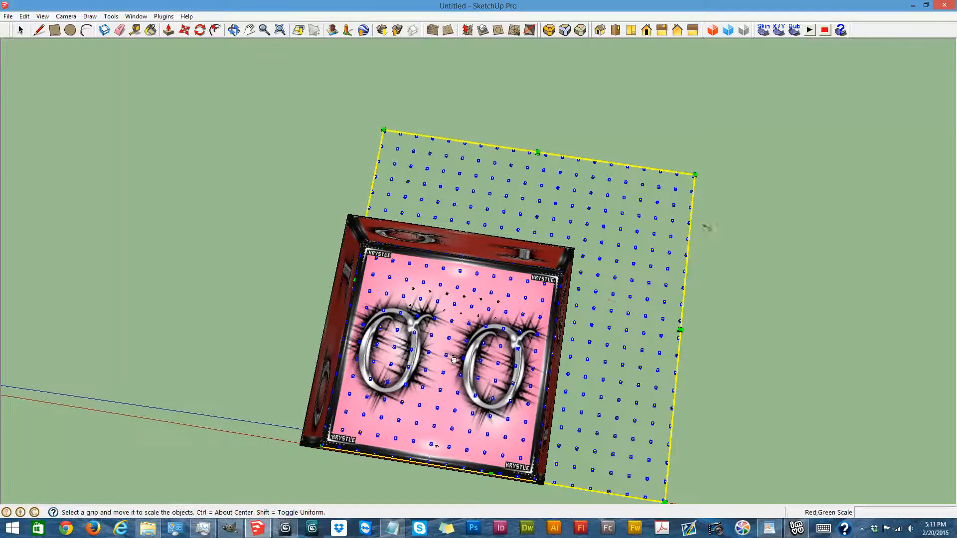
click(696, 175)
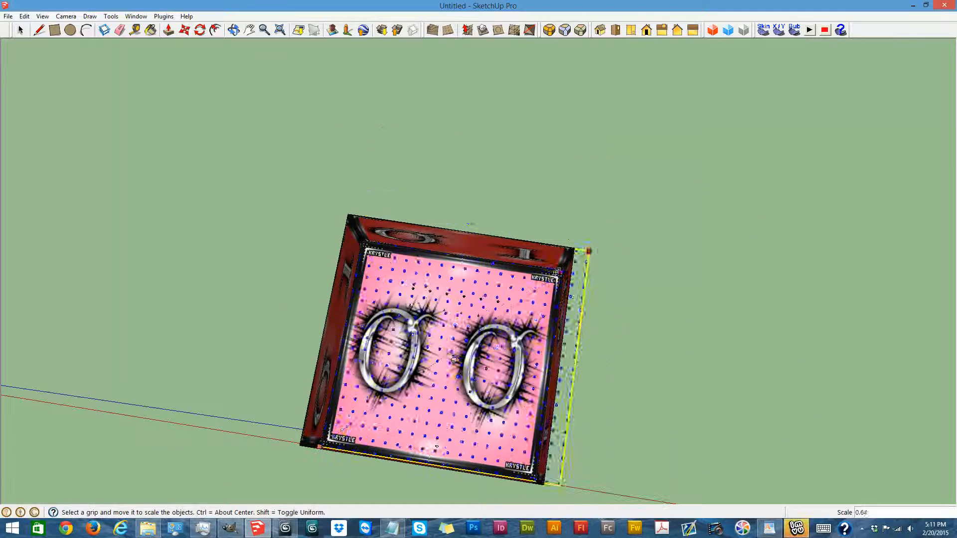
click(558, 273)
scroll(558, 273, up, 5)
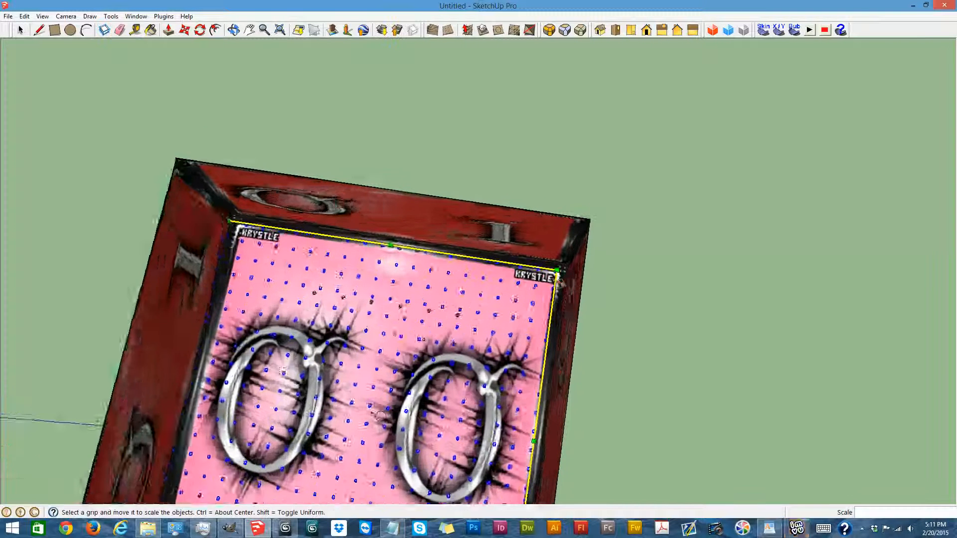
drag(557, 265, 573, 257)
scroll(578, 333, down, 6)
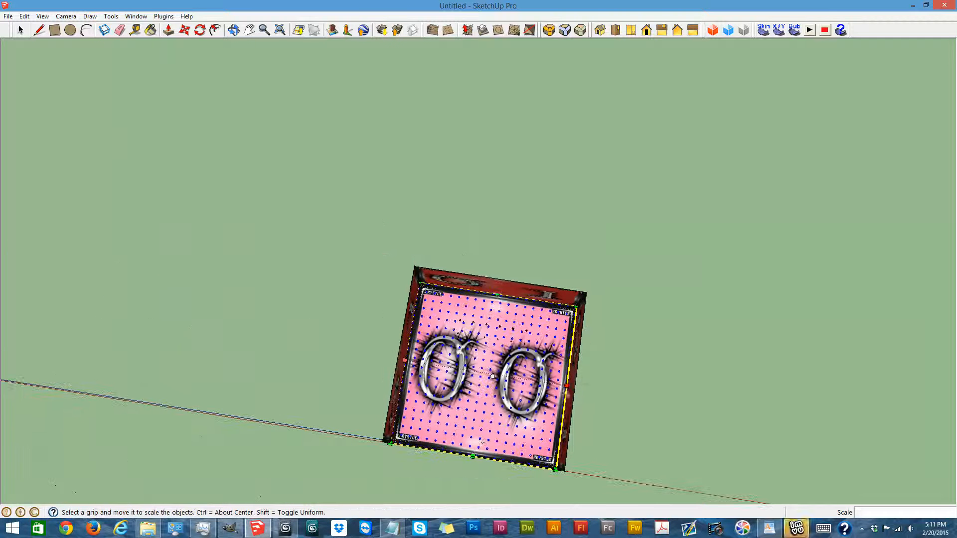
click(570, 386)
click(572, 387)
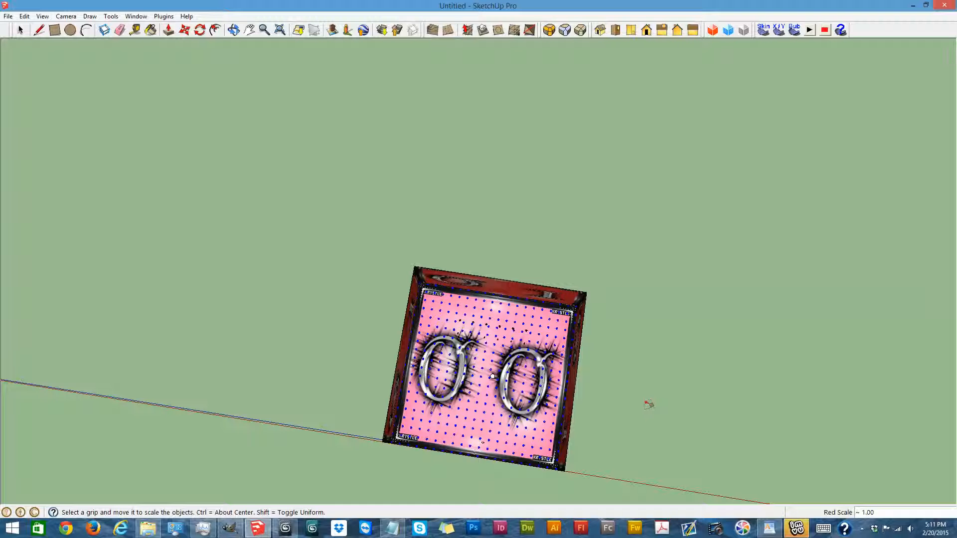
- Bring back the room's ceiling face
scroll(642, 406, down, 4)
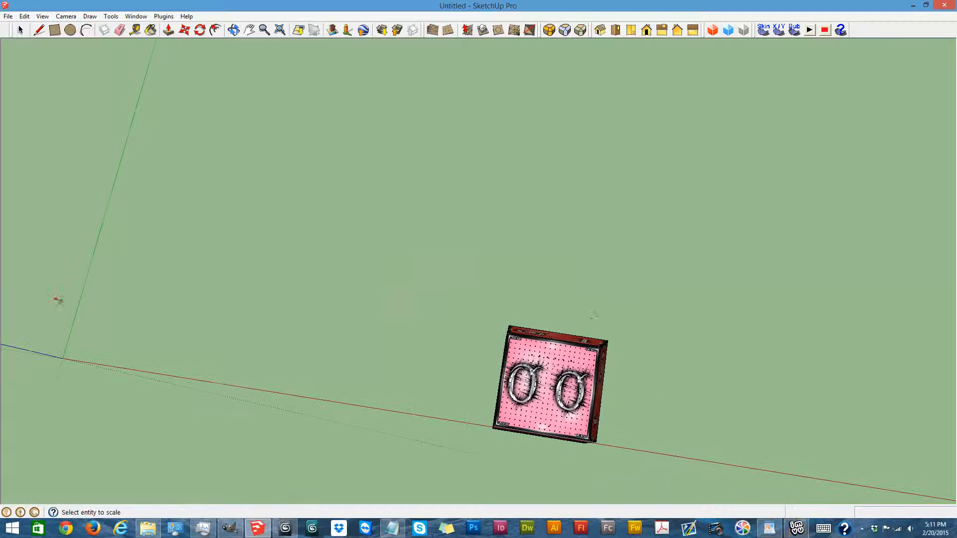
click(164, 17)
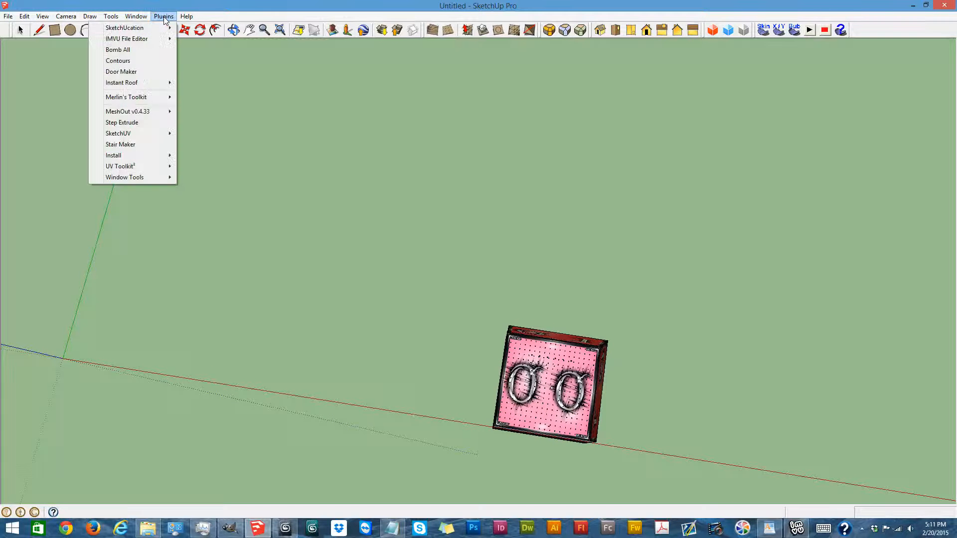
click(329, 304)
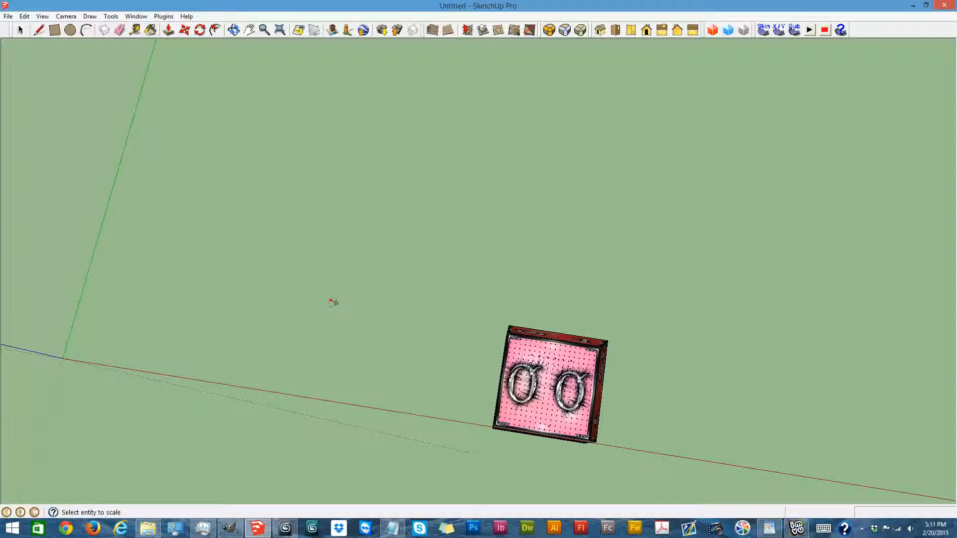
key(ctrl+z)
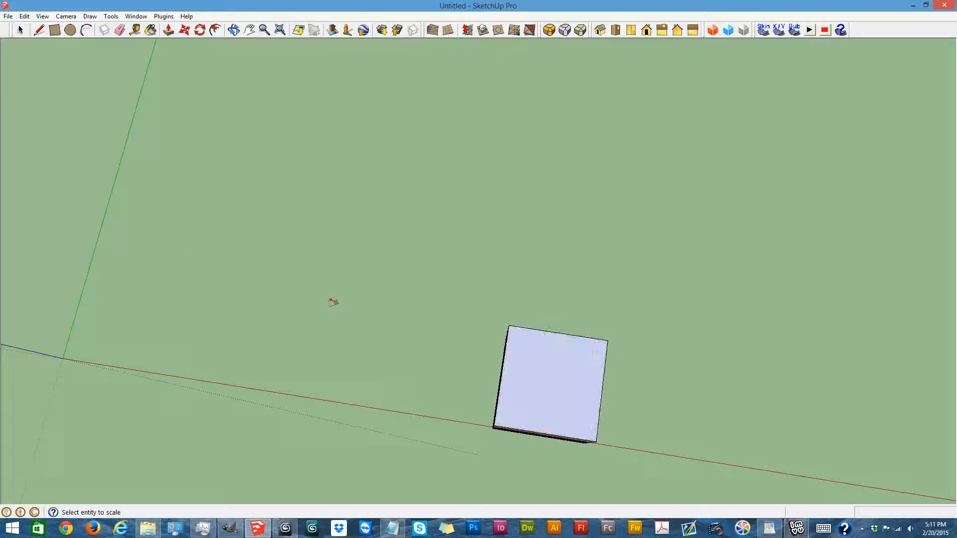
- Add a batch of floor nodes numbered from 401, 5 per row and 5 per column, 4' apart, starting at X 2', Y 2'
click(164, 16)
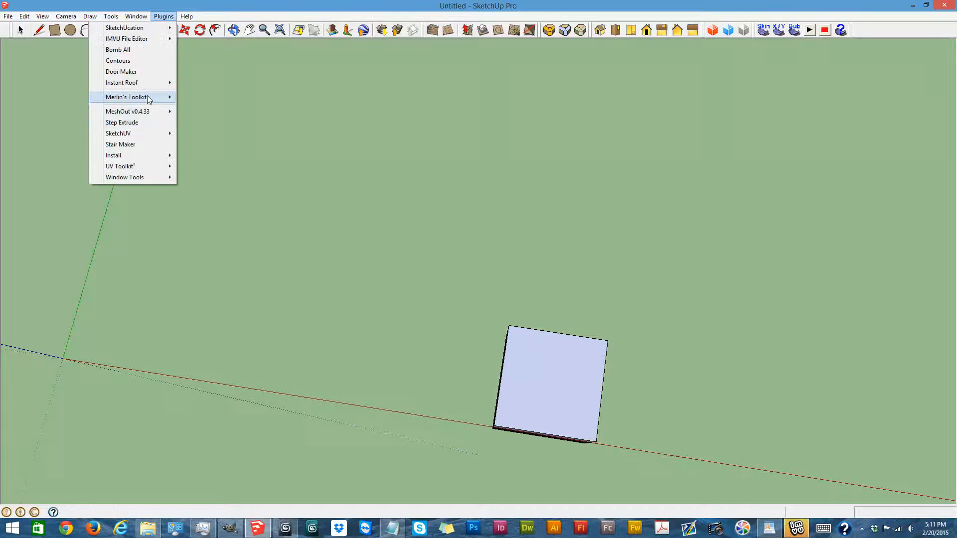
mouse_move(148, 99)
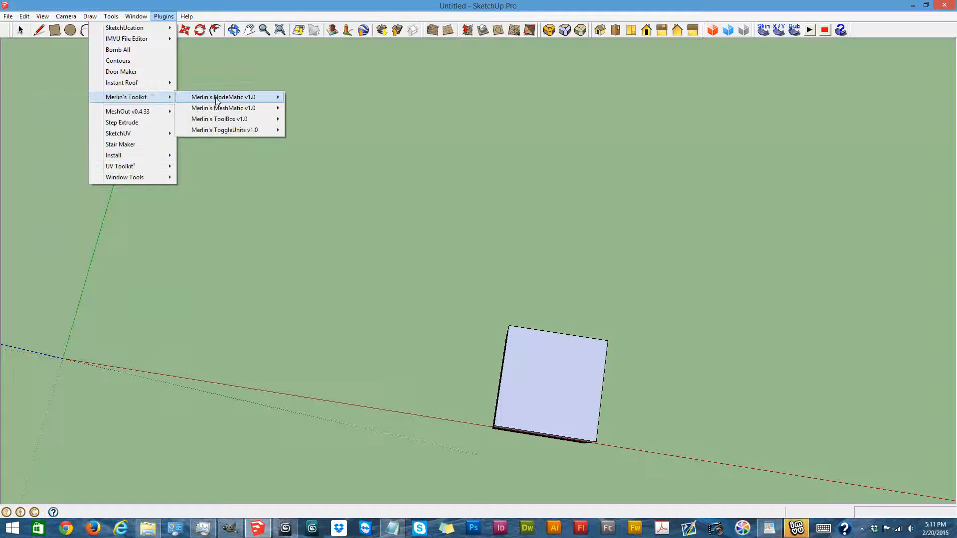
mouse_move(217, 101)
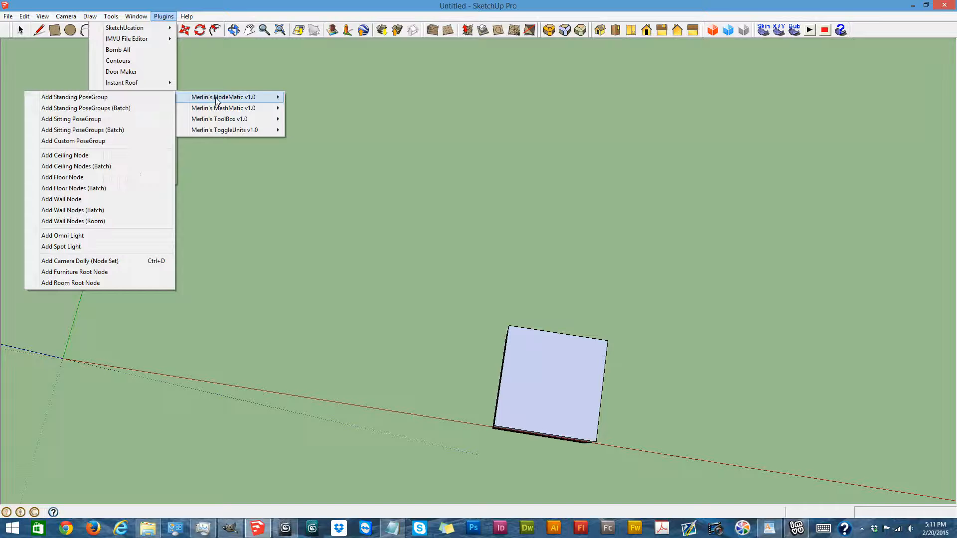
click(71, 189)
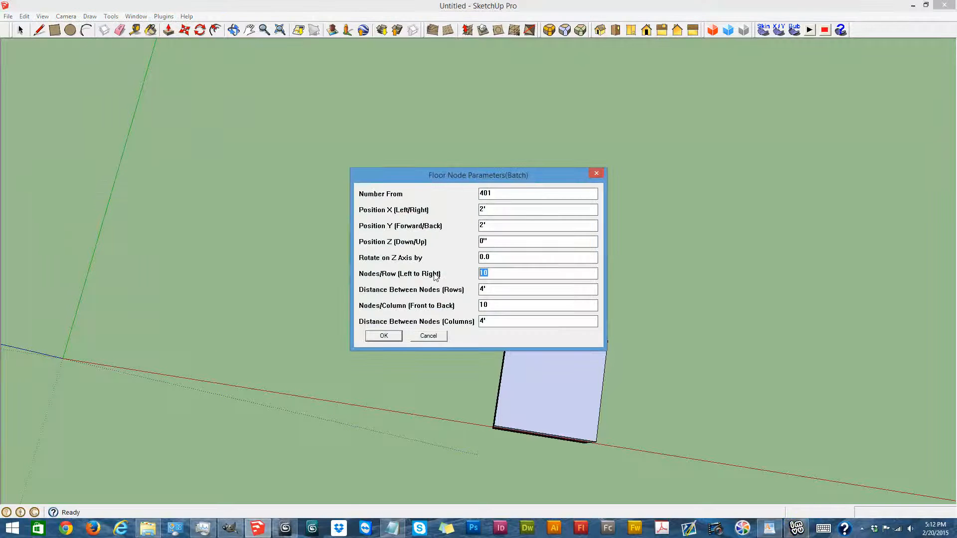
text(5)
drag(486, 289, 477, 289)
click(368, 337)
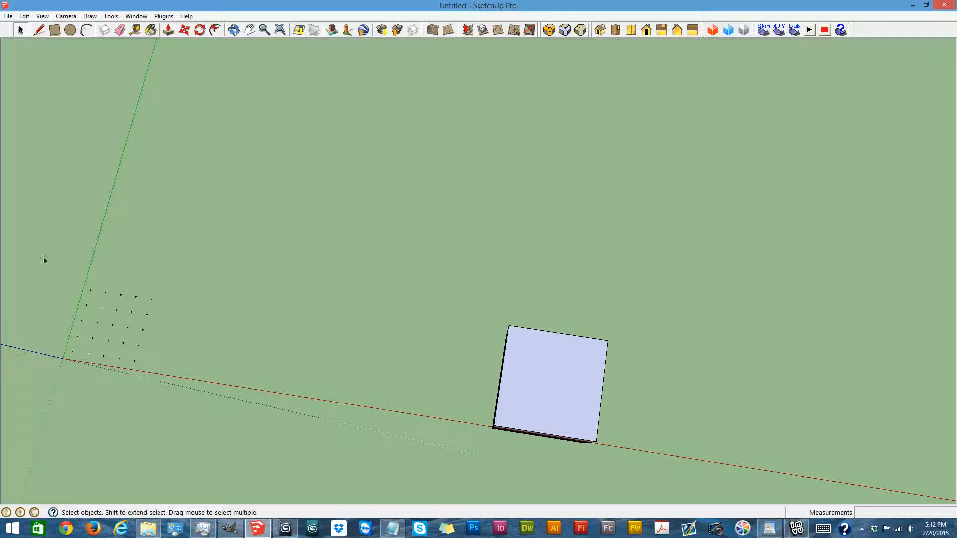
- Select the new 5 × 5 node grid near the origin and flip it along the blue direction
drag(33, 273, 213, 410)
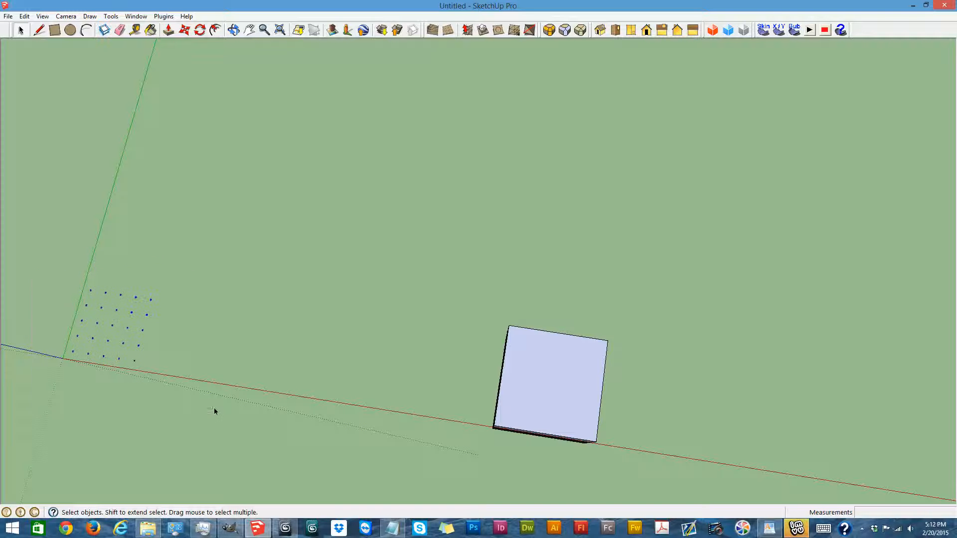
right_click(134, 365)
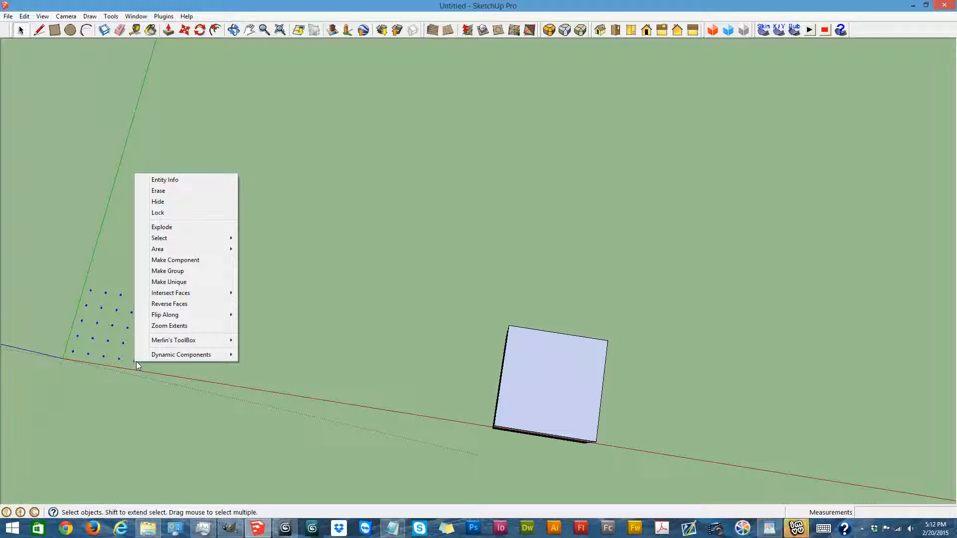
mouse_move(164, 314)
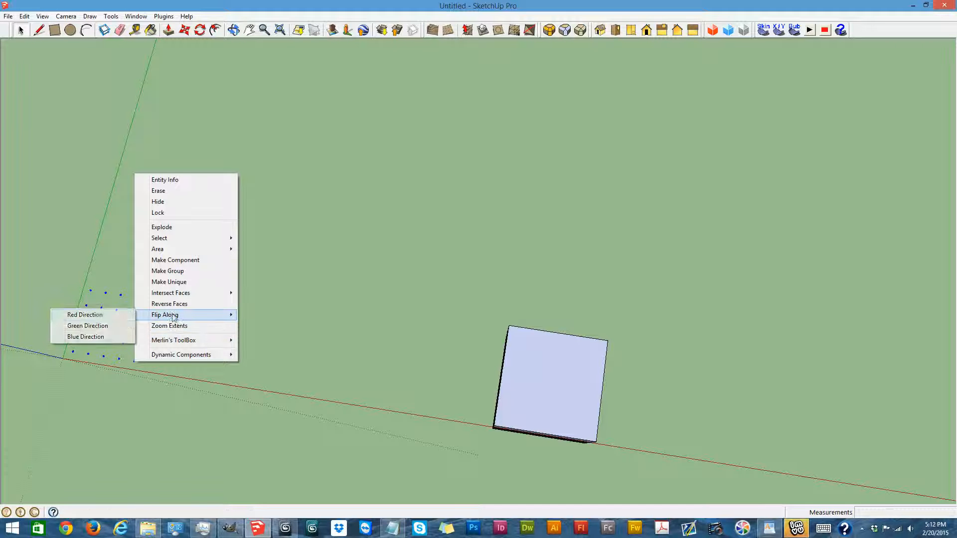
click(85, 336)
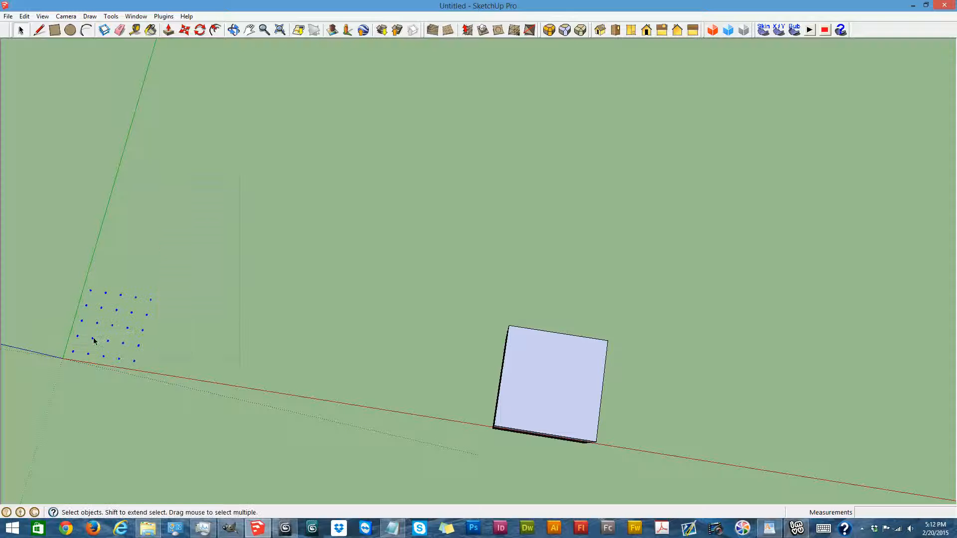
- Move the flipped node grid from the origin onto the room's ceiling, roughly centred on the face
key(m)
click(134, 362)
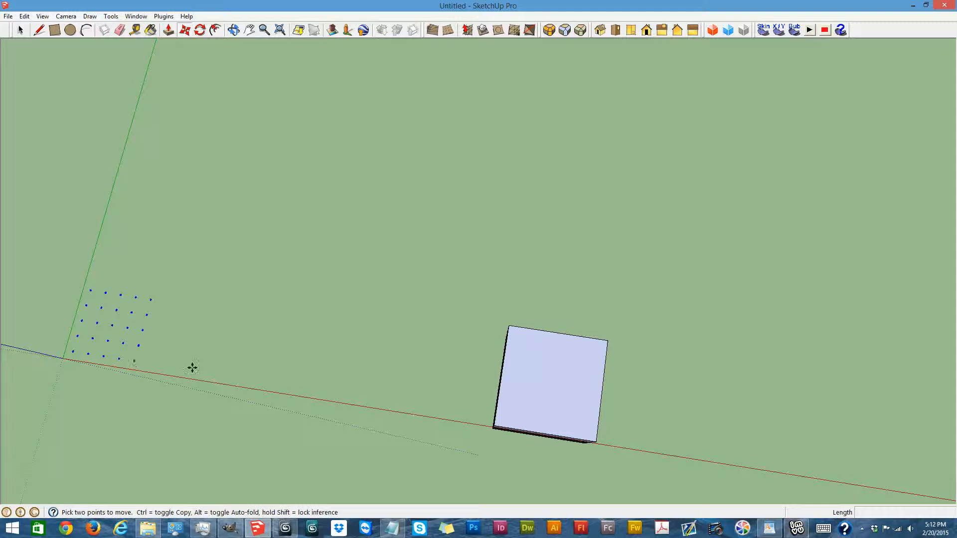
click(583, 422)
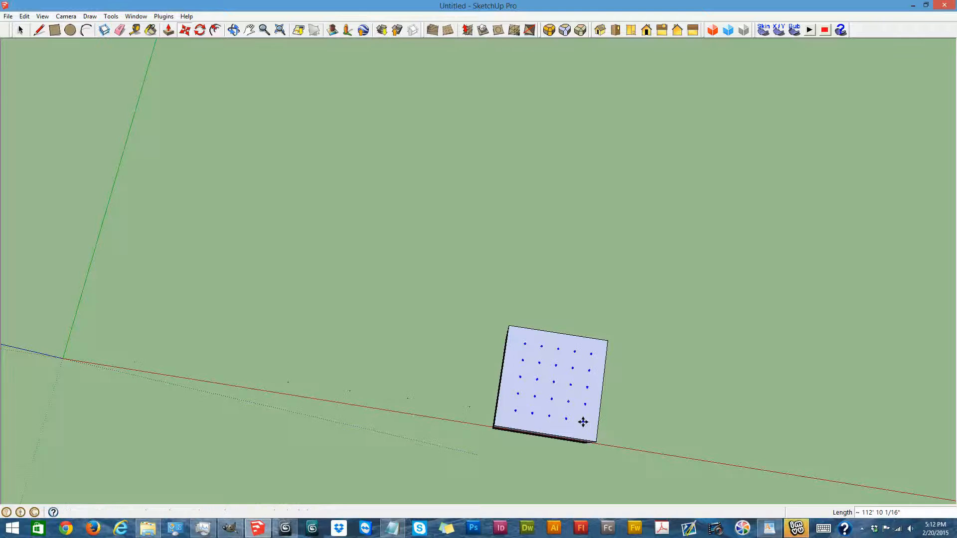
- Select the whole room with its black duplicate and all nodes, and move it to the origin with Merlin's ToolBox
click(233, 30)
drag(254, 314, 389, 263)
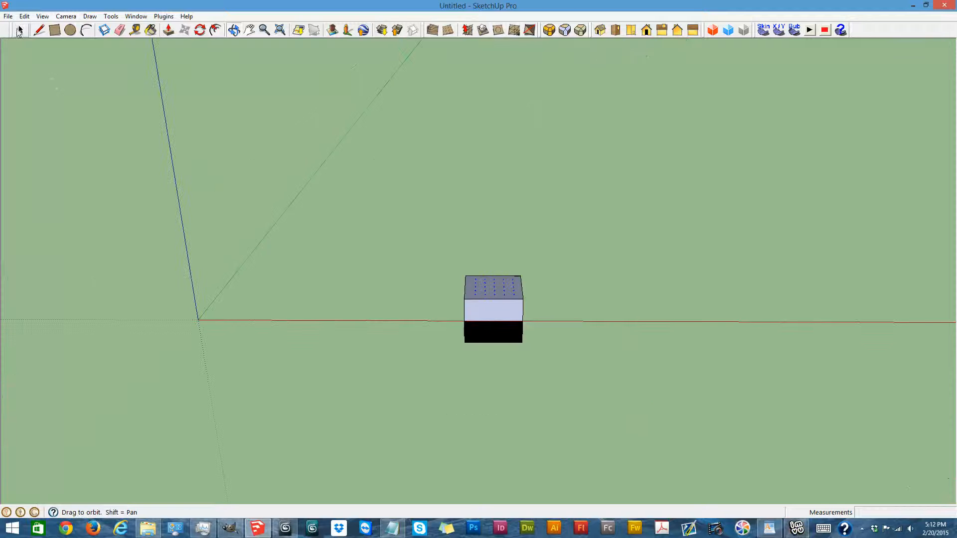
click(20, 30)
drag(423, 223, 560, 403)
right_click(496, 335)
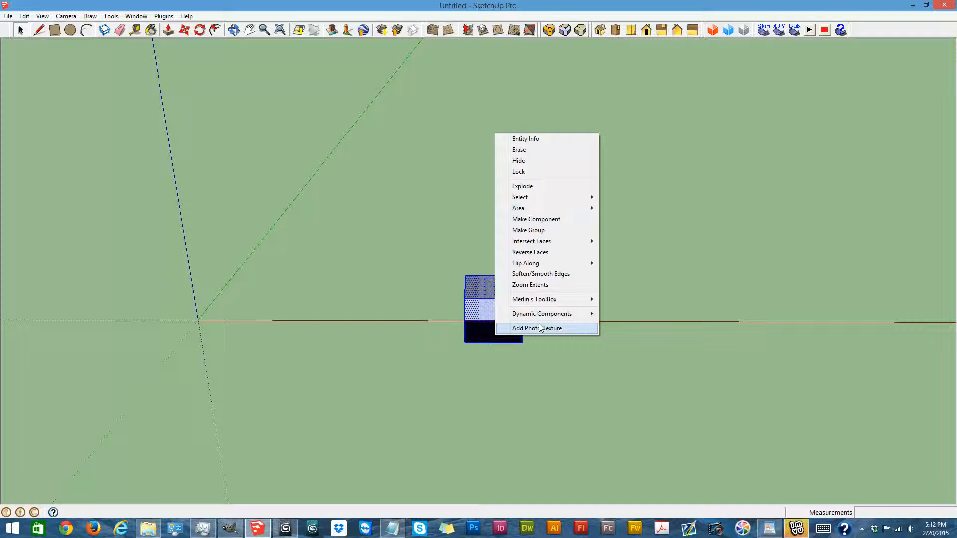
mouse_move(541, 305)
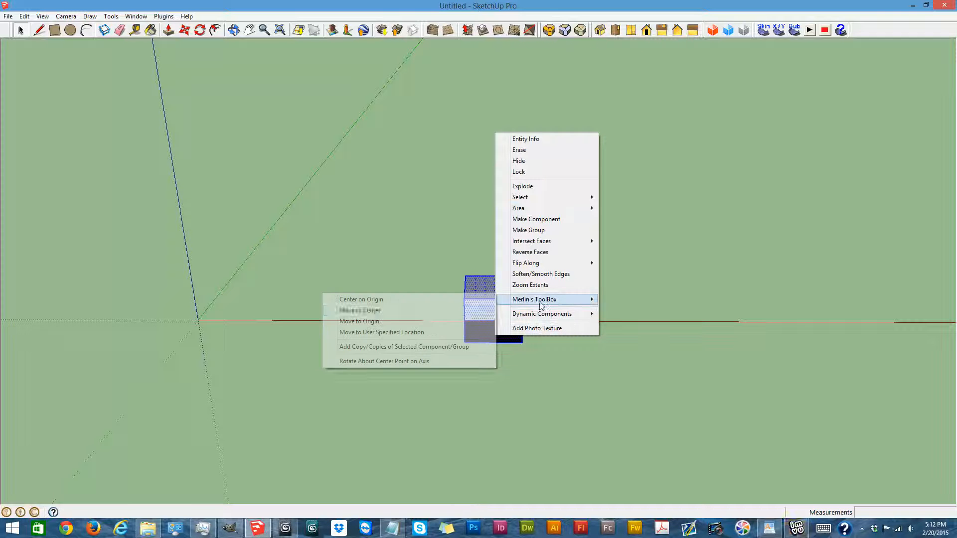
click(372, 322)
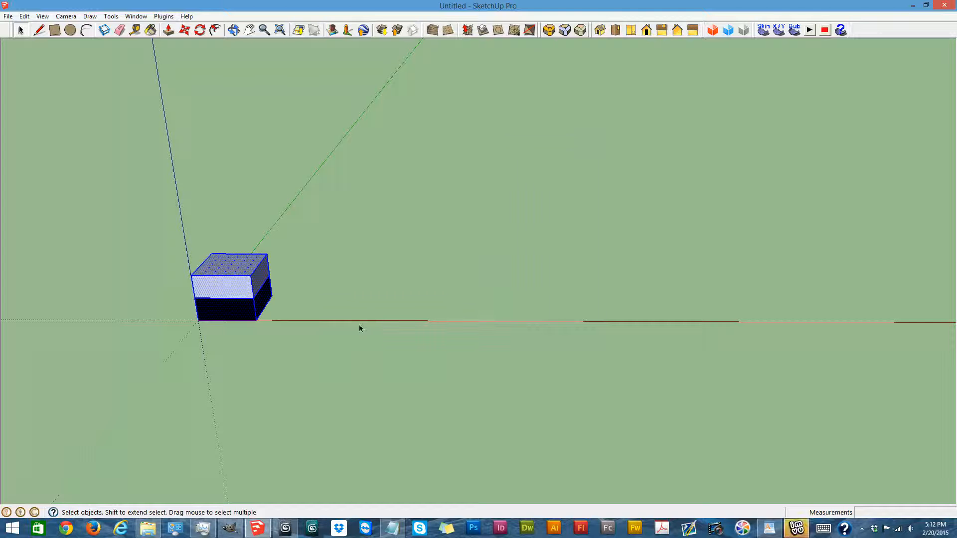
- Move the whole model down 10' so the upper room's front floor corner sits on the origin, and clear the selection
key(m)
scroll(52, 344, up, 4)
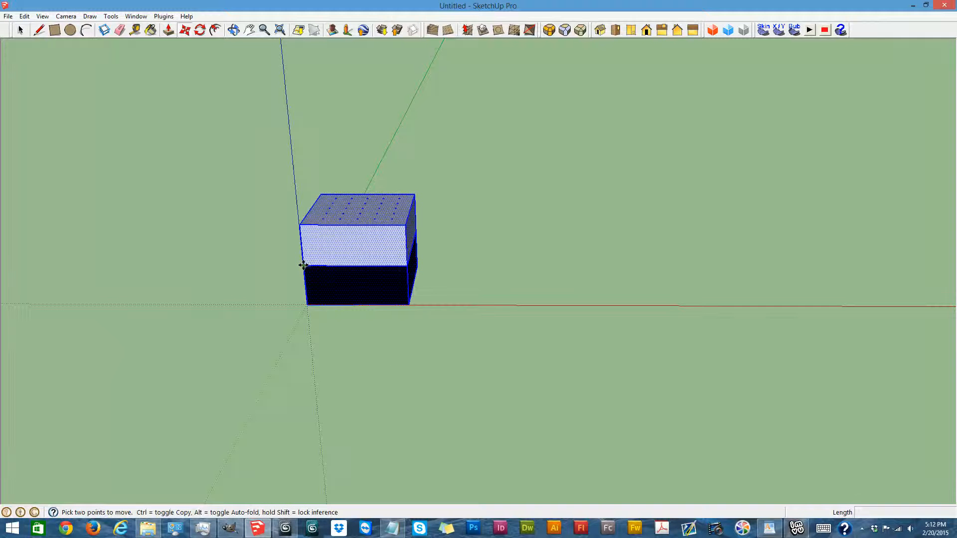
click(302, 263)
click(307, 305)
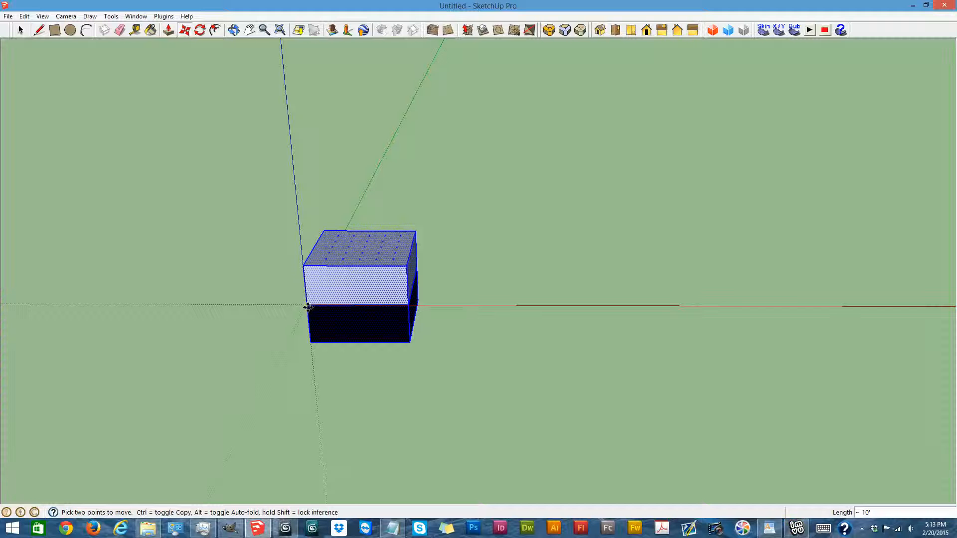
click(21, 29)
click(117, 111)
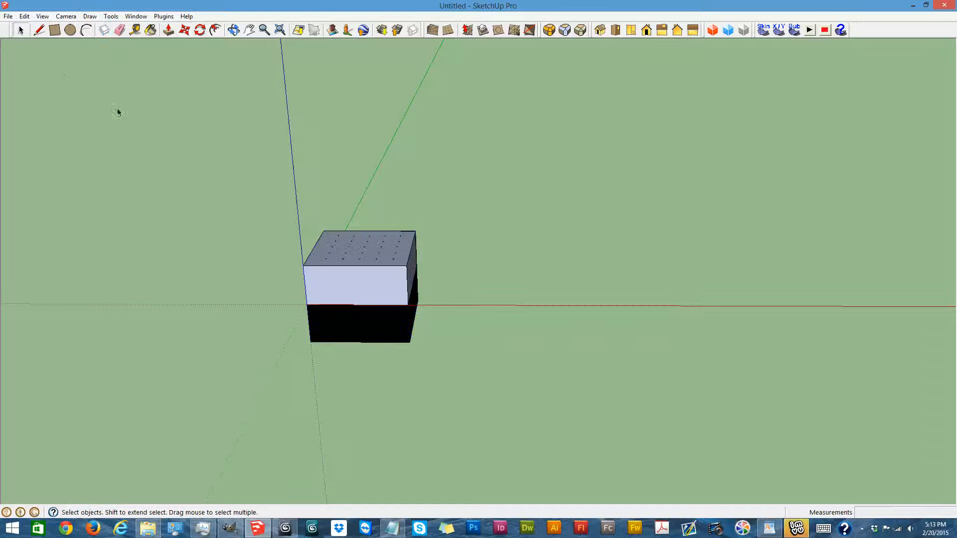
- Add wall nodes for the 24' x 24' room, 4 per wall spaced 6' apart, with each wall's Z offset set to 5'
click(163, 17)
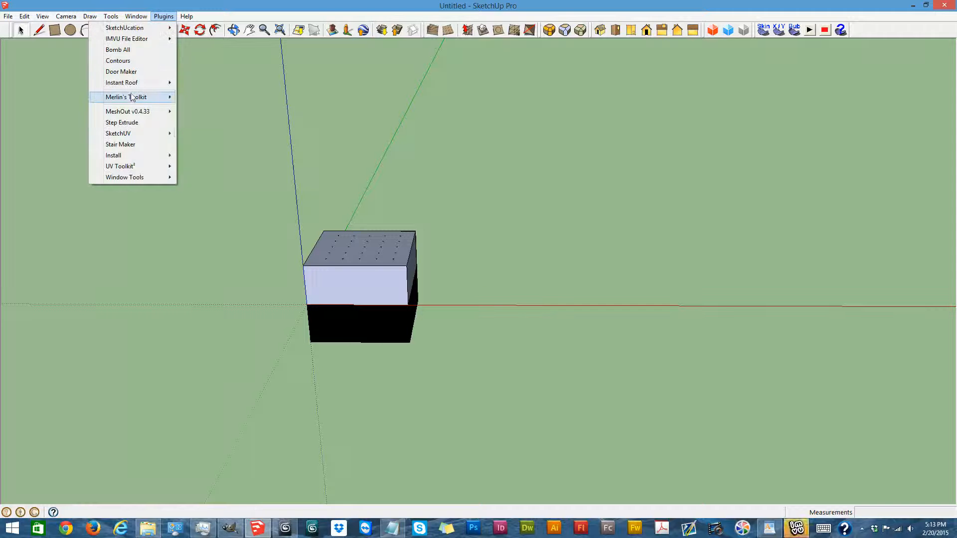
mouse_move(131, 97)
mouse_move(220, 97)
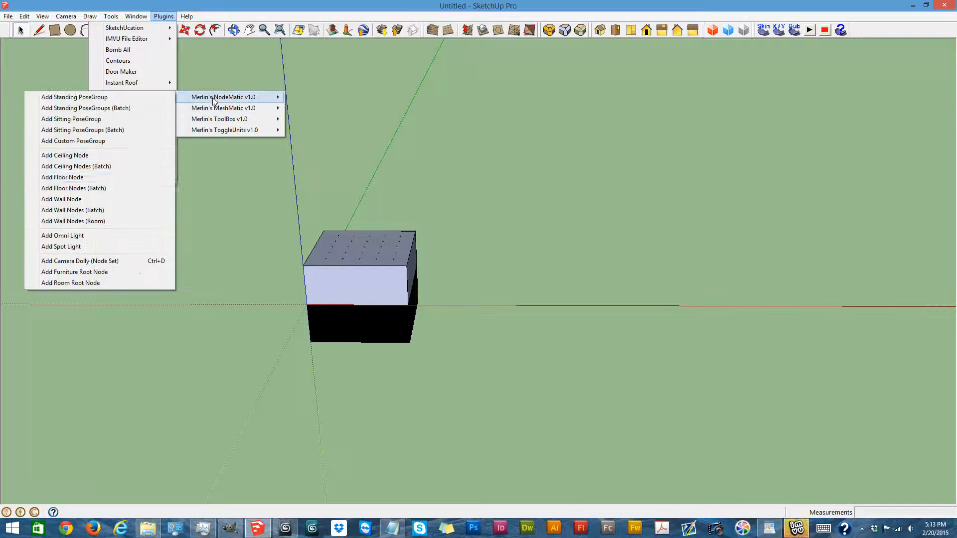
click(61, 222)
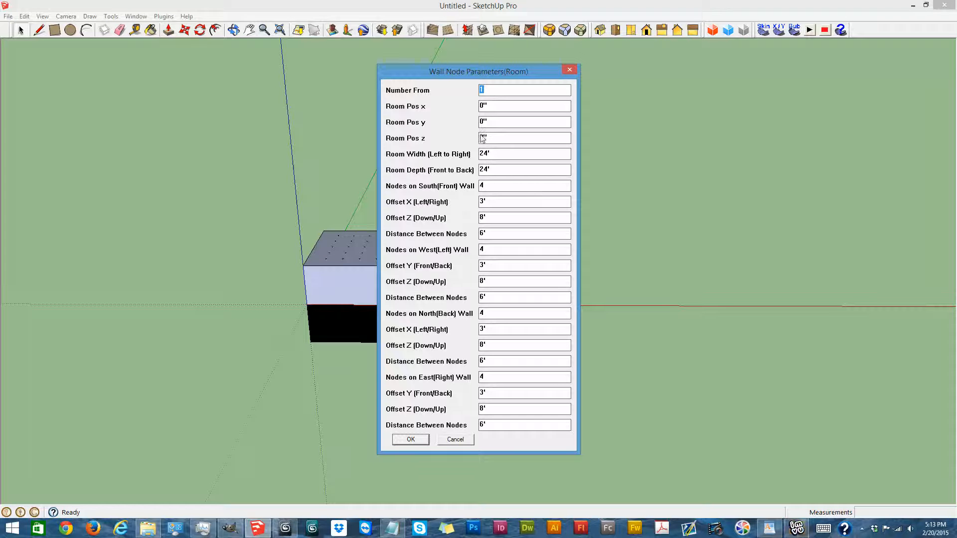
double_click(488, 185)
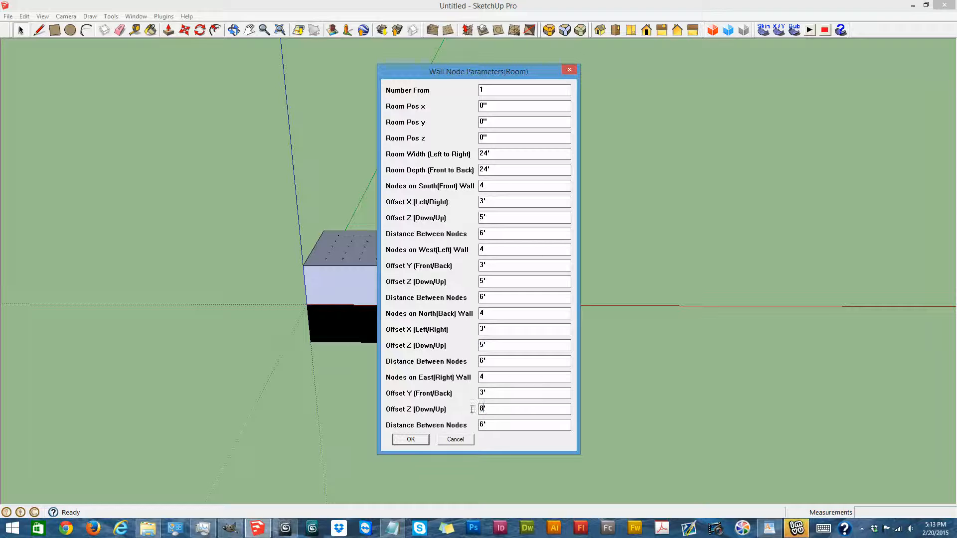
click(420, 442)
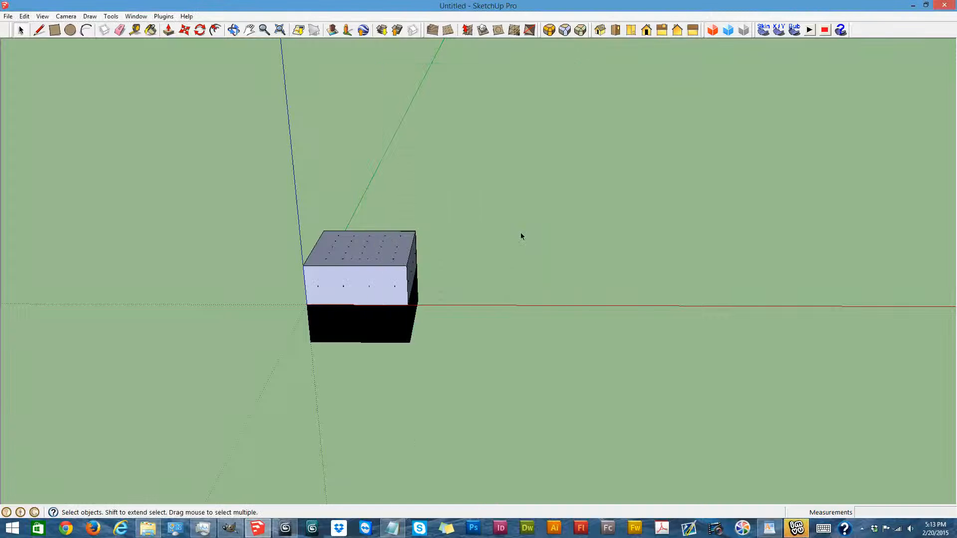
- Start saving the model and browse to My IMVU Projects and Developing > Meshes > 002 Future Files for sale > 004 Rooms
click(8, 16)
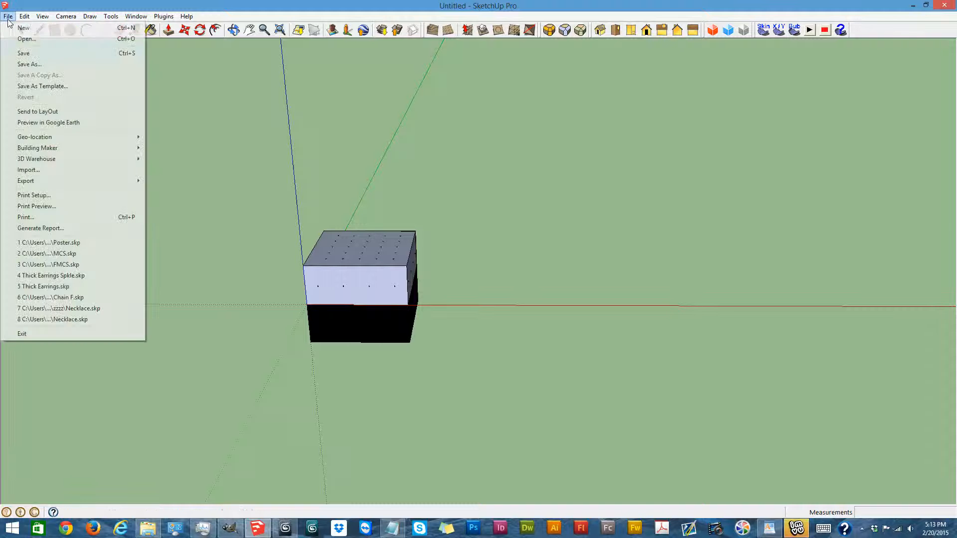
click(25, 53)
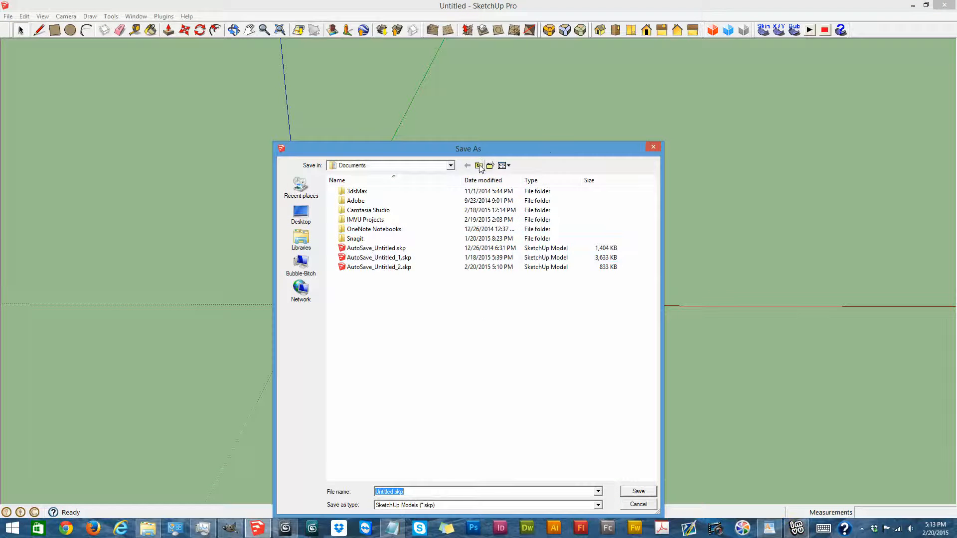
click(479, 166)
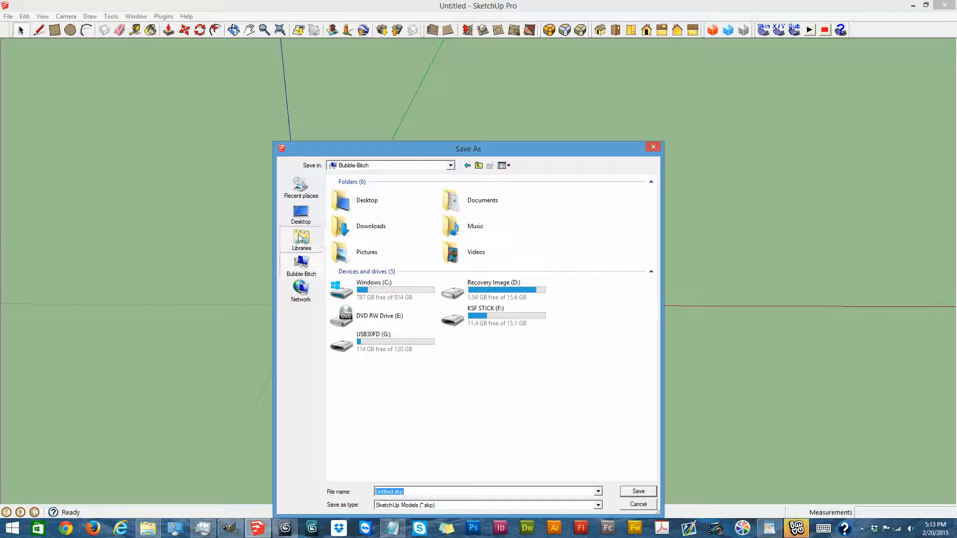
click(301, 214)
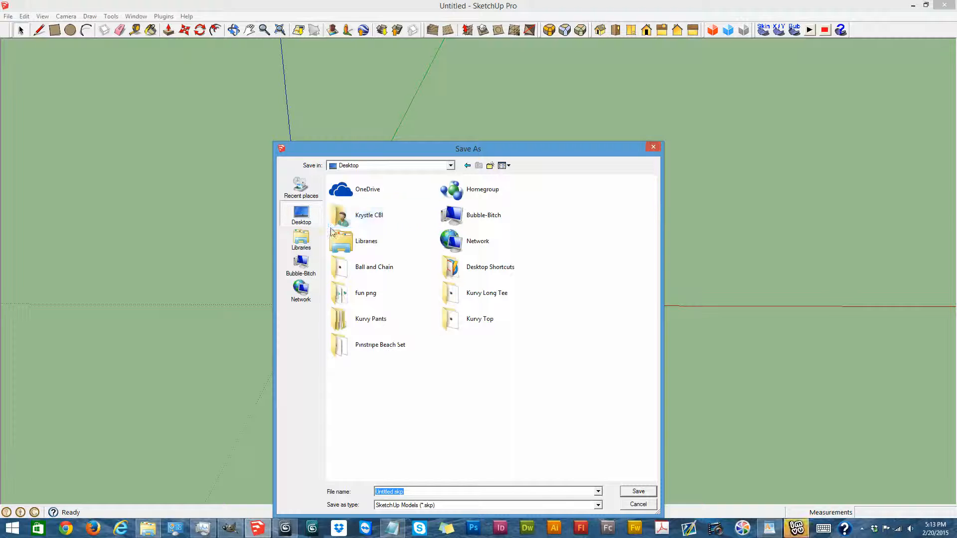
double_click(359, 219)
click(532, 249)
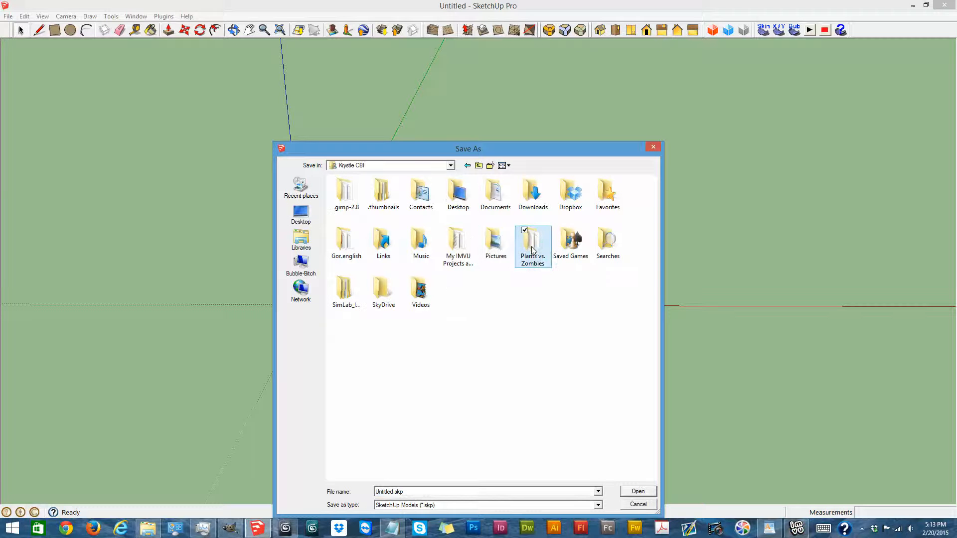
double_click(457, 248)
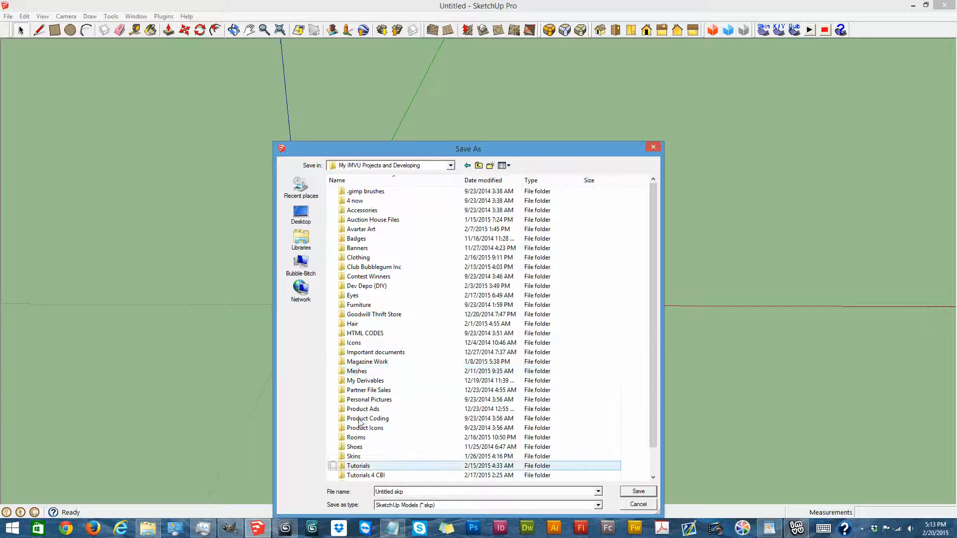
click(363, 373)
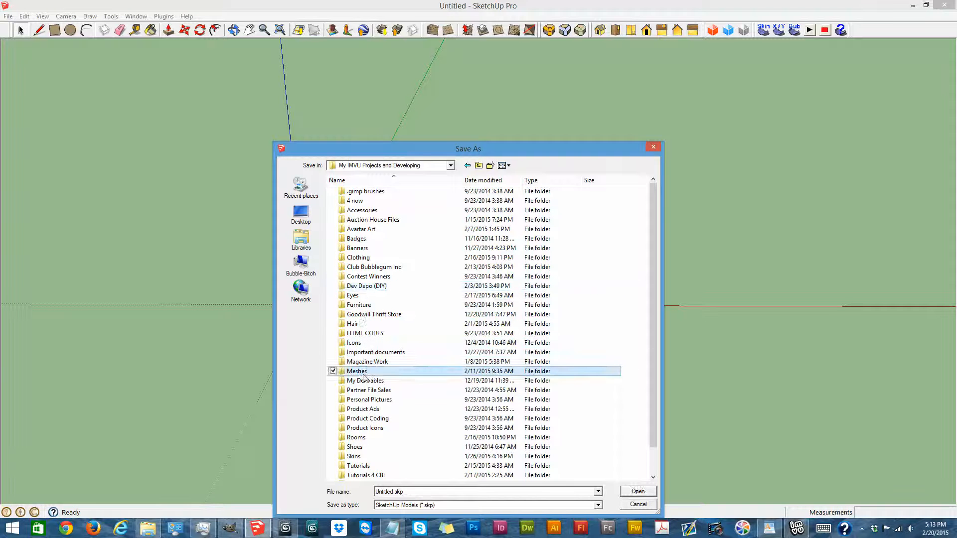
double_click(363, 374)
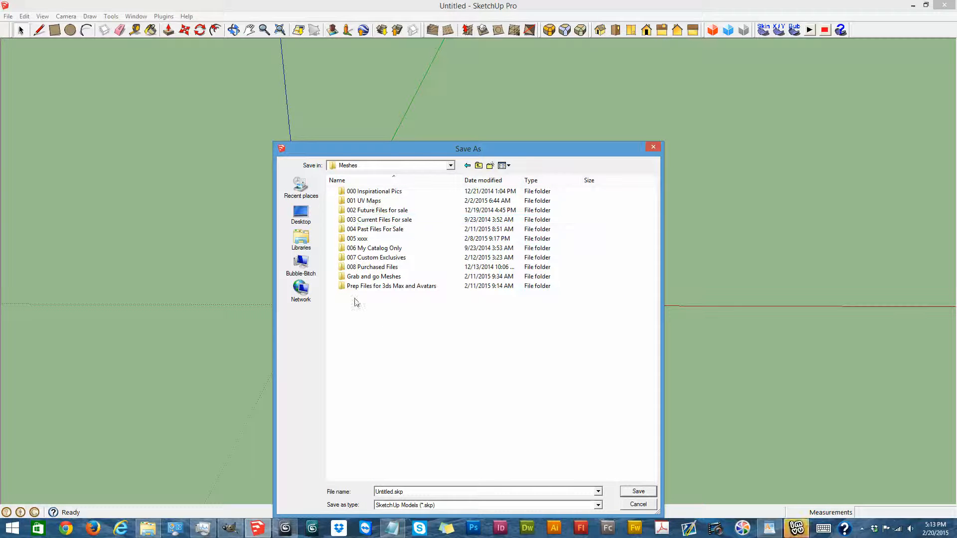
double_click(363, 215)
click(361, 230)
double_click(361, 230)
- Duplicate the template folder "000 Start Rooms with This" inside the 004 Rooms folder
click(367, 192)
double_click(366, 191)
right_click(365, 191)
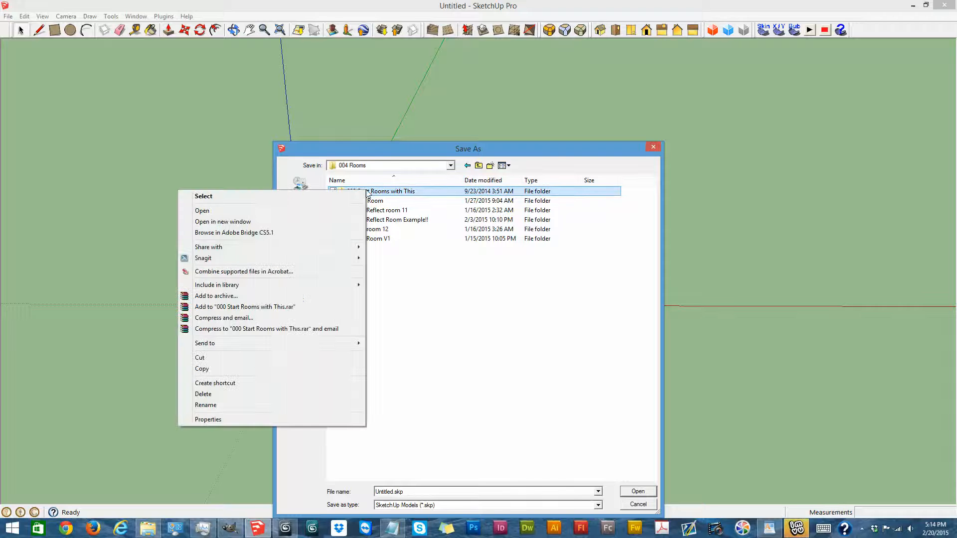
click(202, 368)
right_click(382, 306)
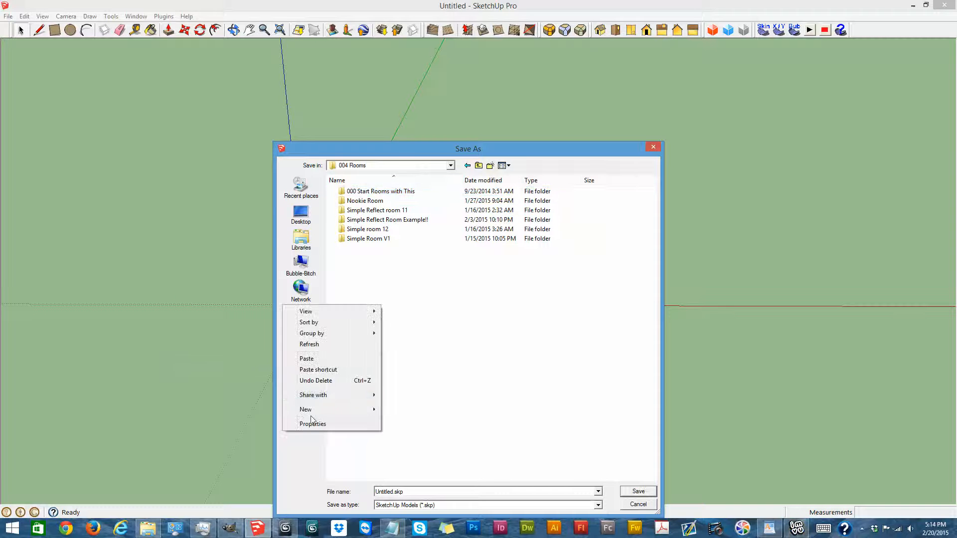
click(319, 359)
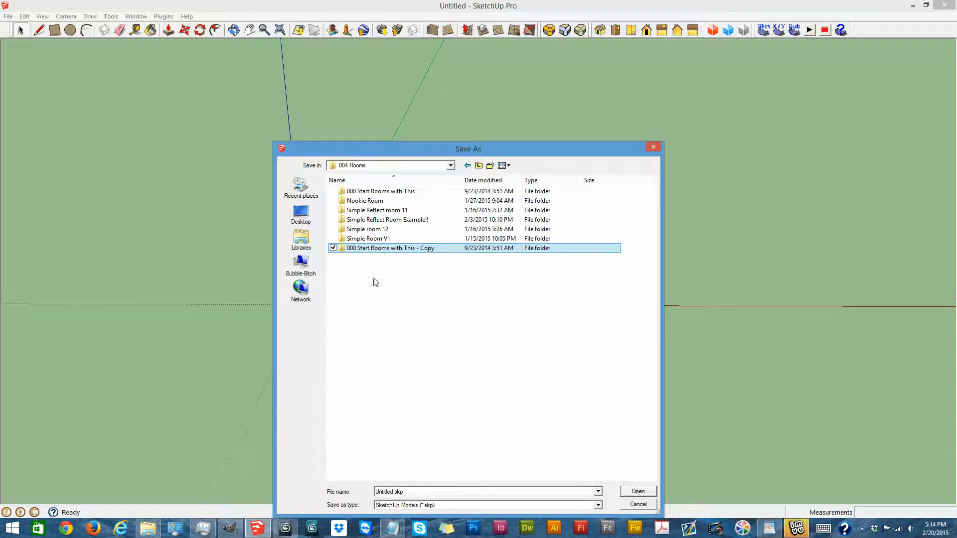
- Rename the copied template folder as "Simple Reflective Room"
right_click(378, 248)
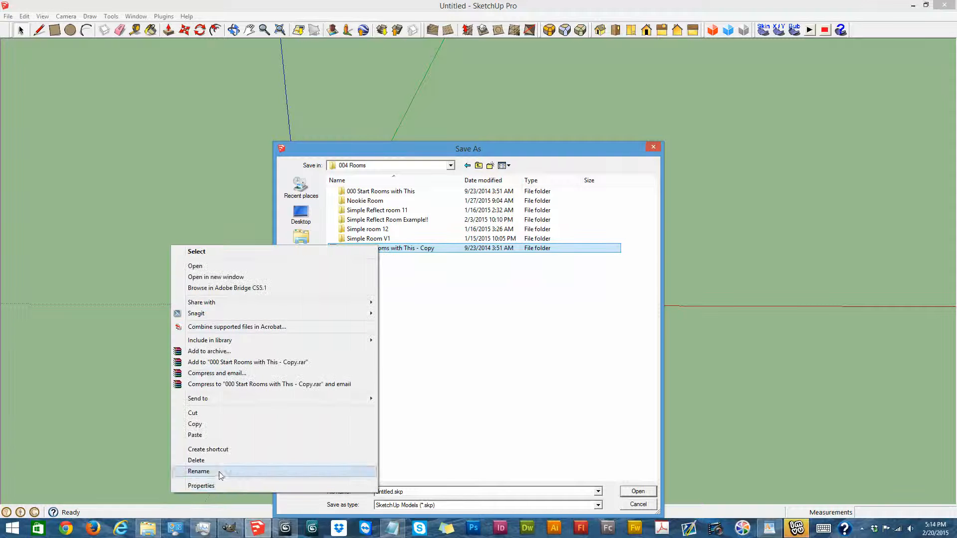
click(223, 472)
text(S)
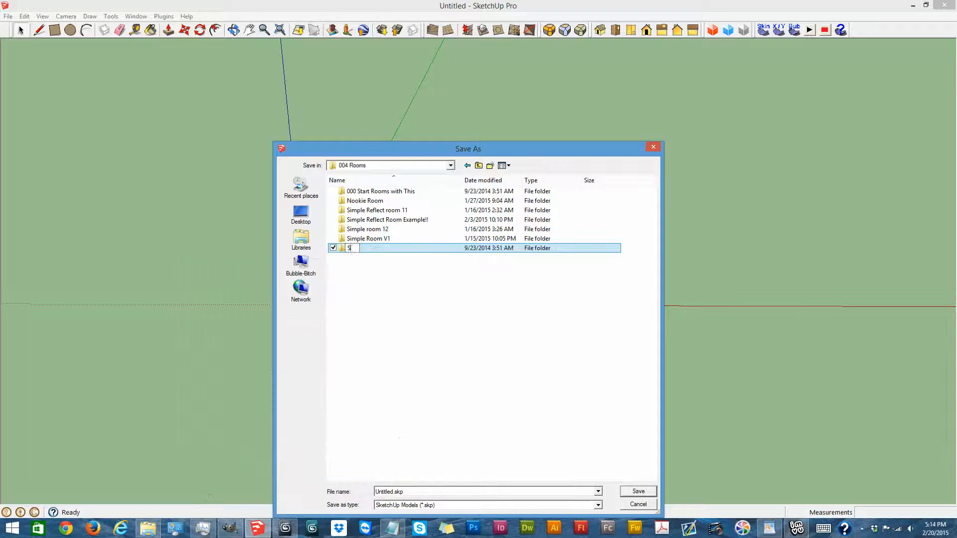
text(imple Reflective Room)
key(Return)
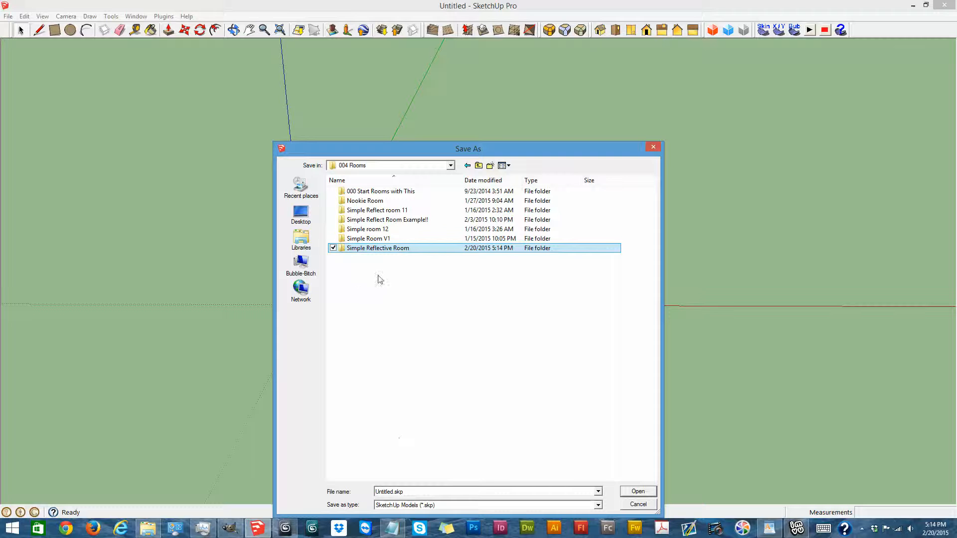
- Save the model as SRR13 inside the Simple Reflective Room folder
double_click(378, 248)
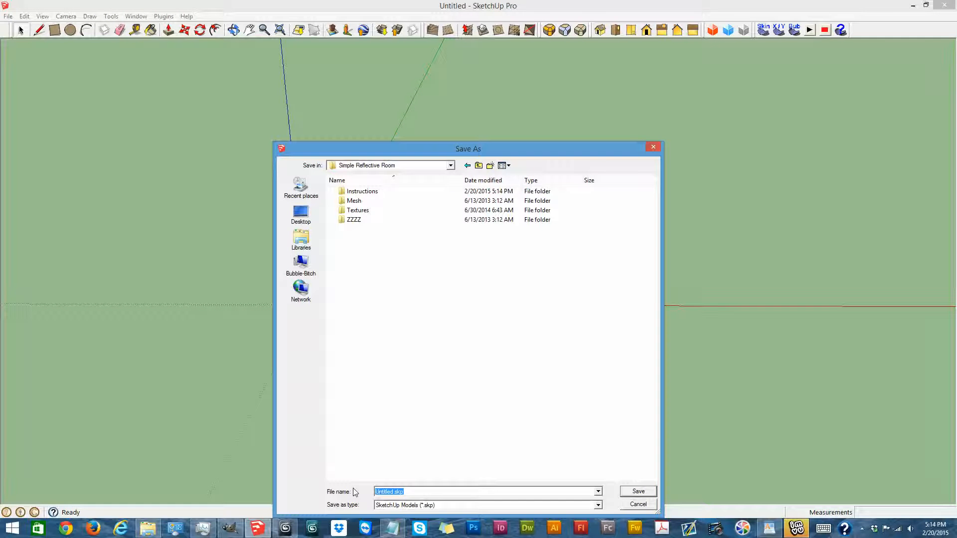
text(SRR13)
key(Return)
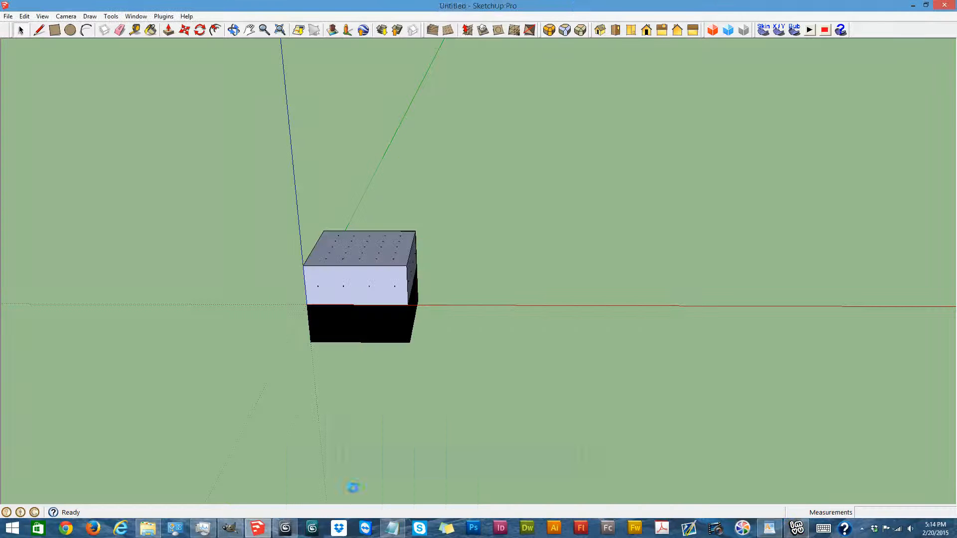
- Export the room as an IMVU file set with MeshOut, saving the skeleton as SRR13.XSF in the Simple Reflective Room folder
click(162, 16)
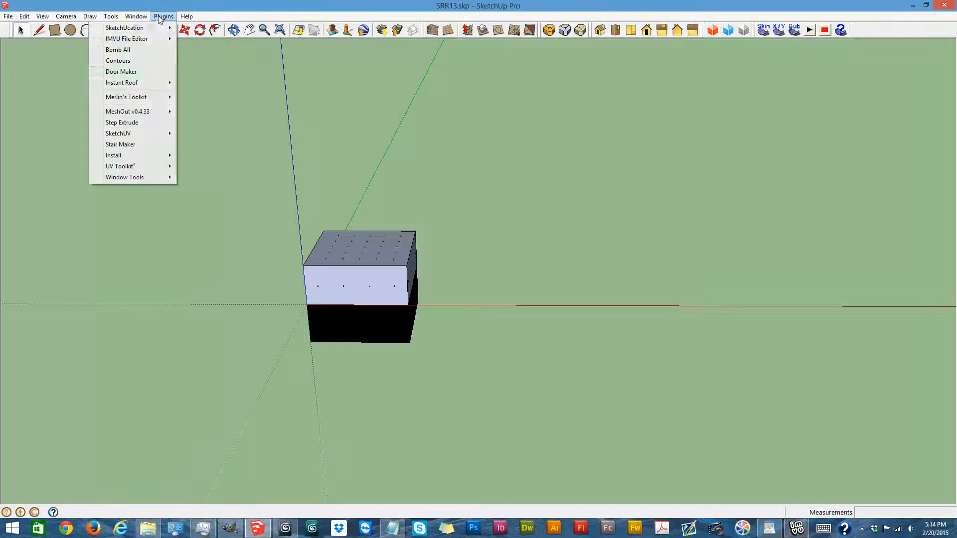
mouse_move(132, 114)
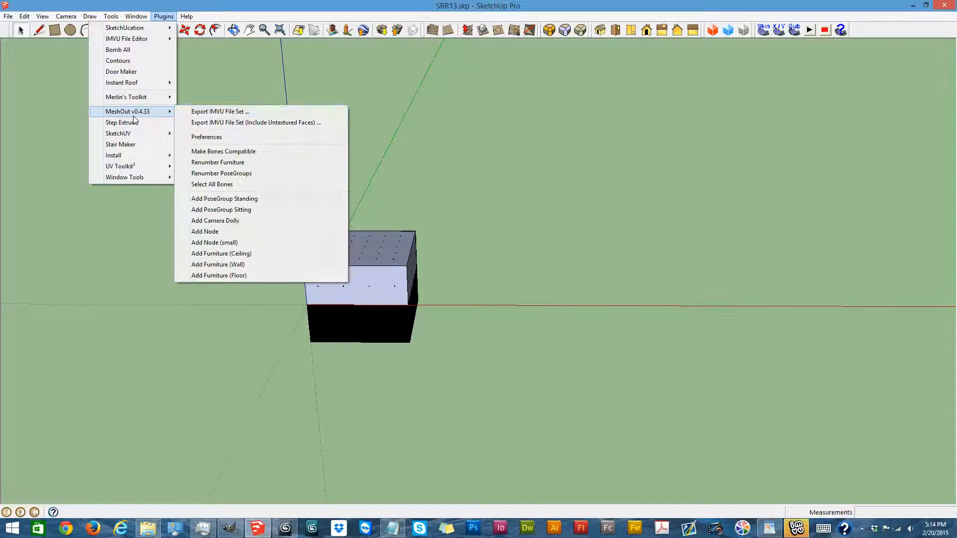
click(254, 112)
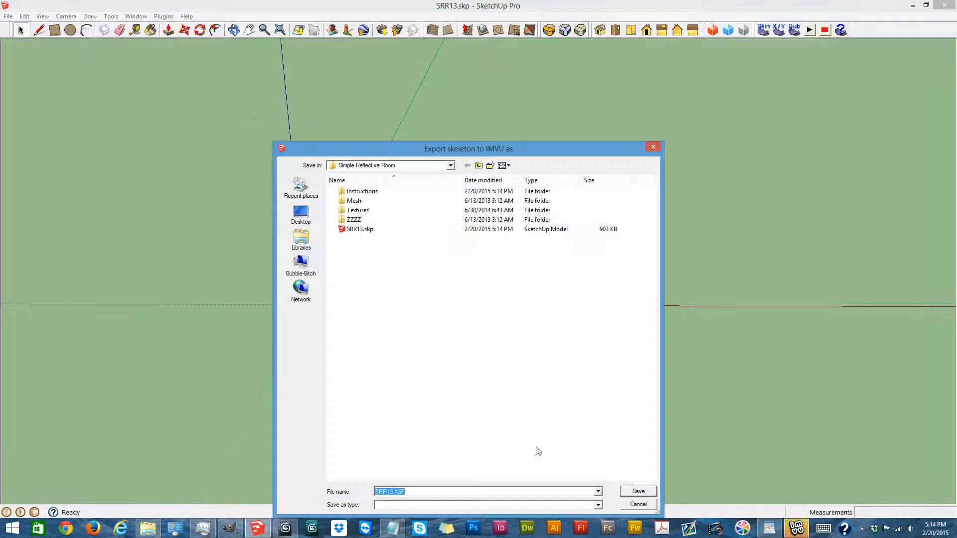
click(640, 493)
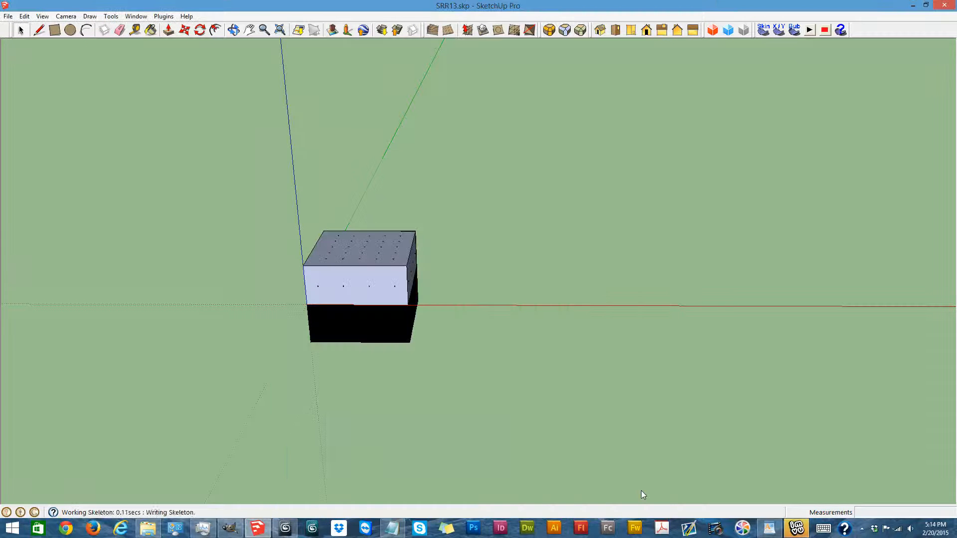
click(493, 283)
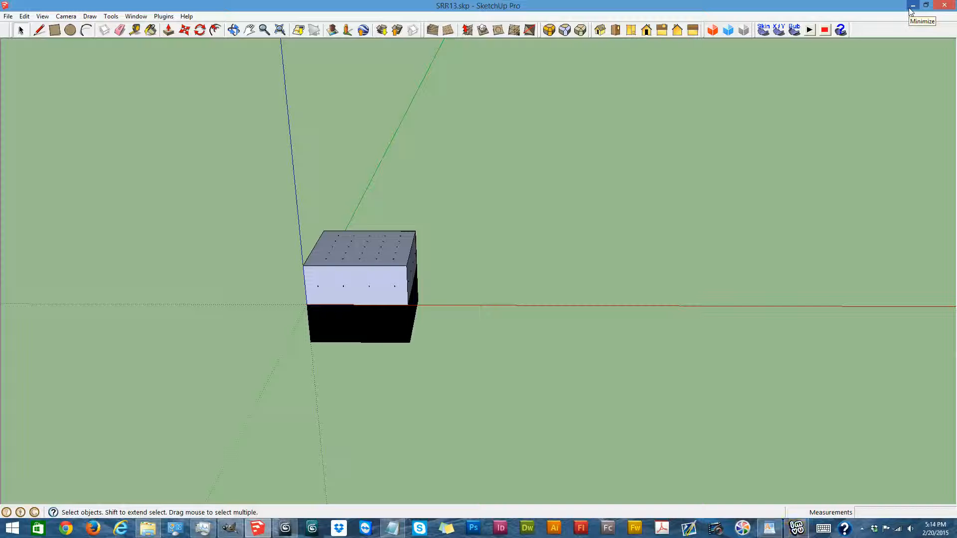
- Switch to IMVU and derive a new product from the Room example 10860
click(796, 528)
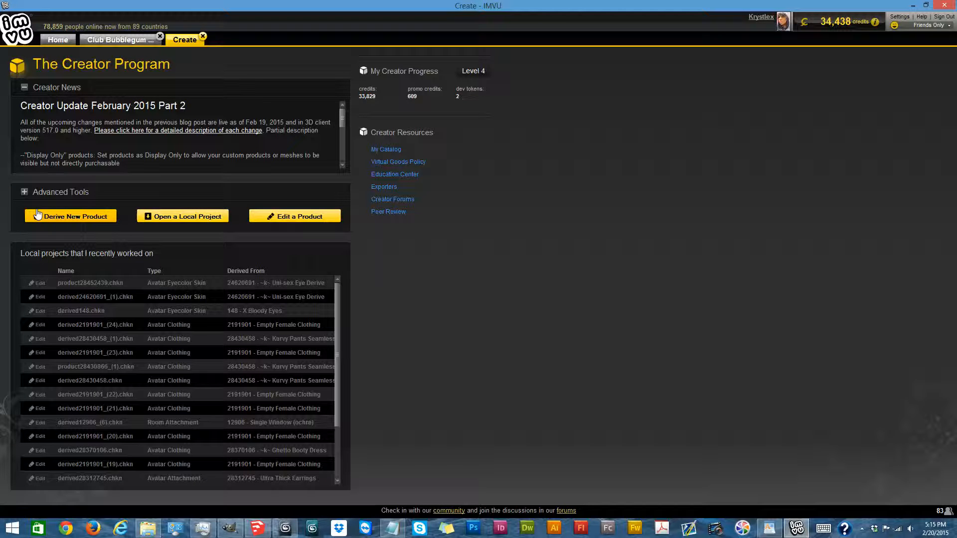
click(59, 217)
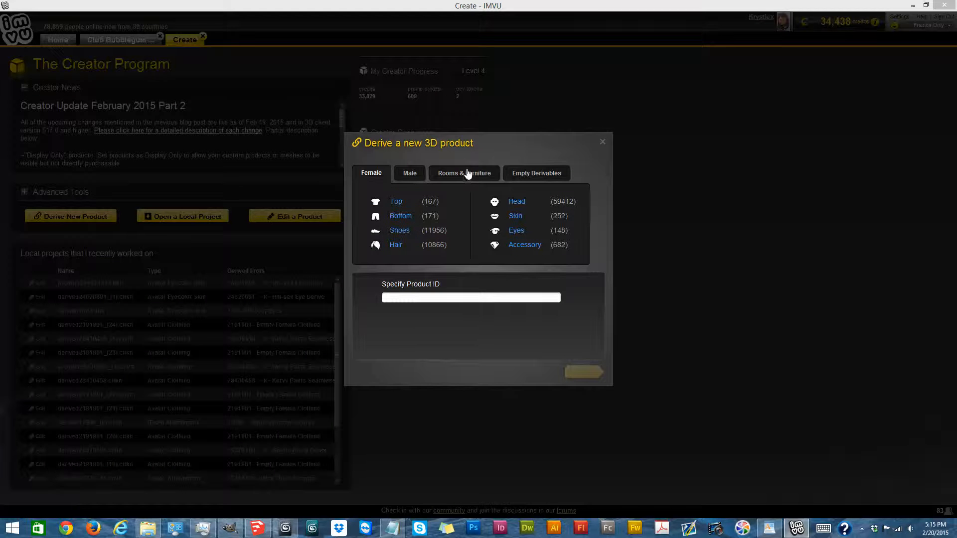
click(461, 174)
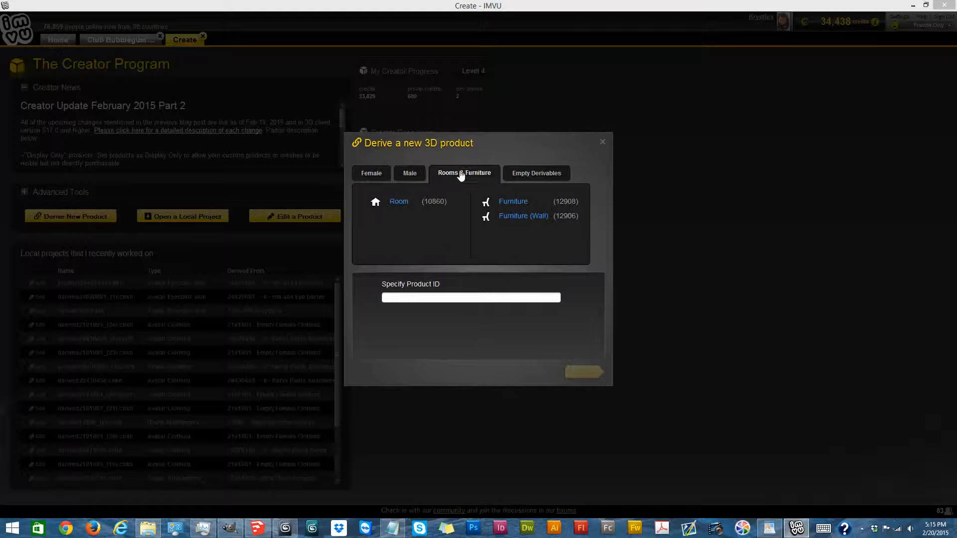
click(390, 208)
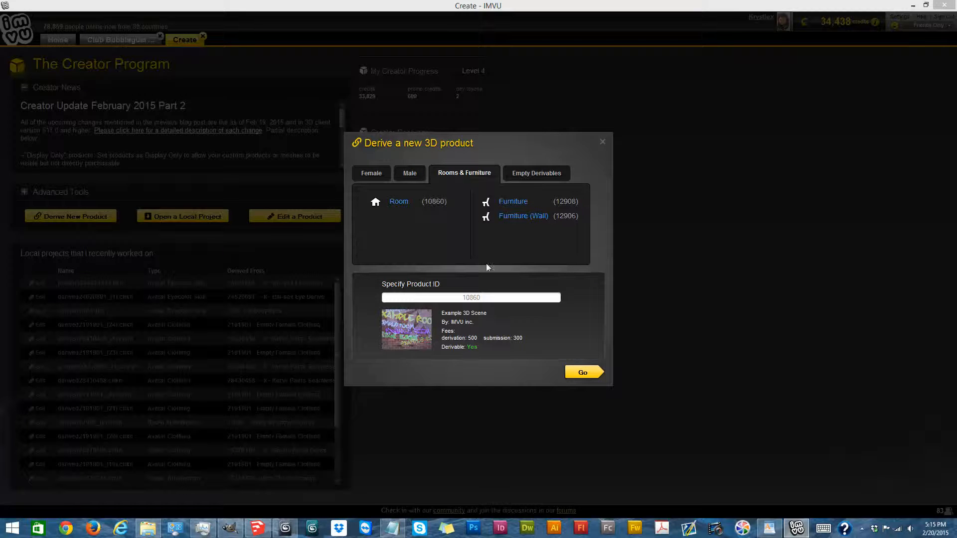
click(582, 372)
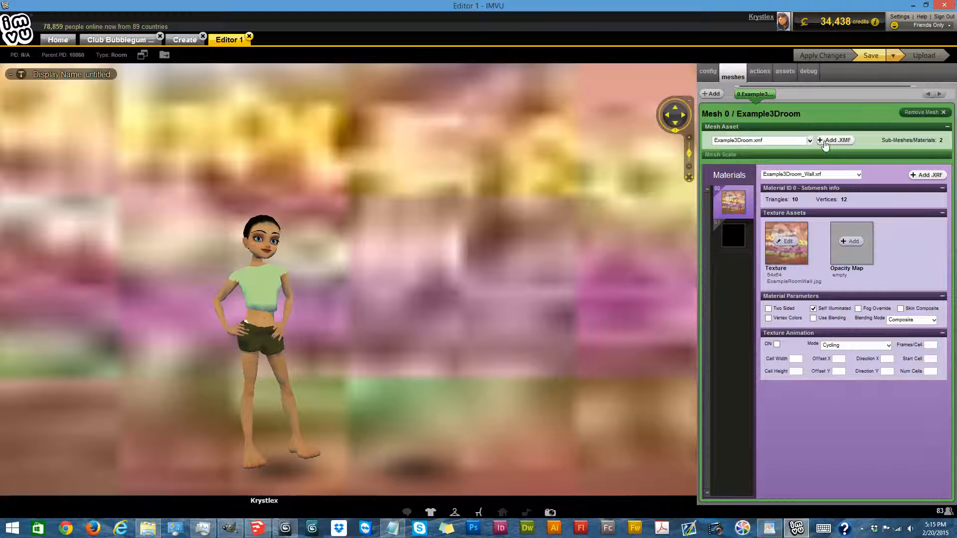
- Replace the example room's mesh asset with SRR13.XMF from Meshes > 002 Future Files for sale > 004 Rooms > Simple Reflective Room
click(832, 141)
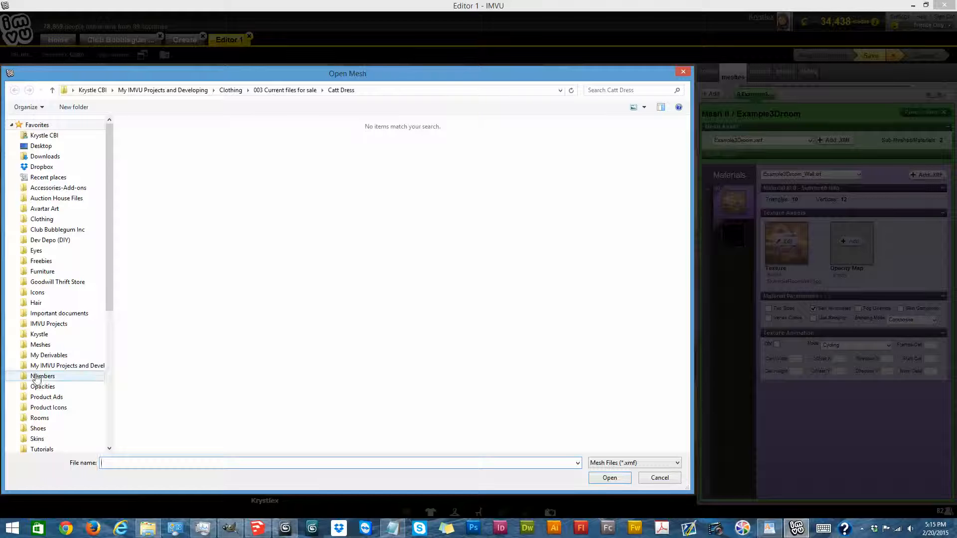
click(48, 346)
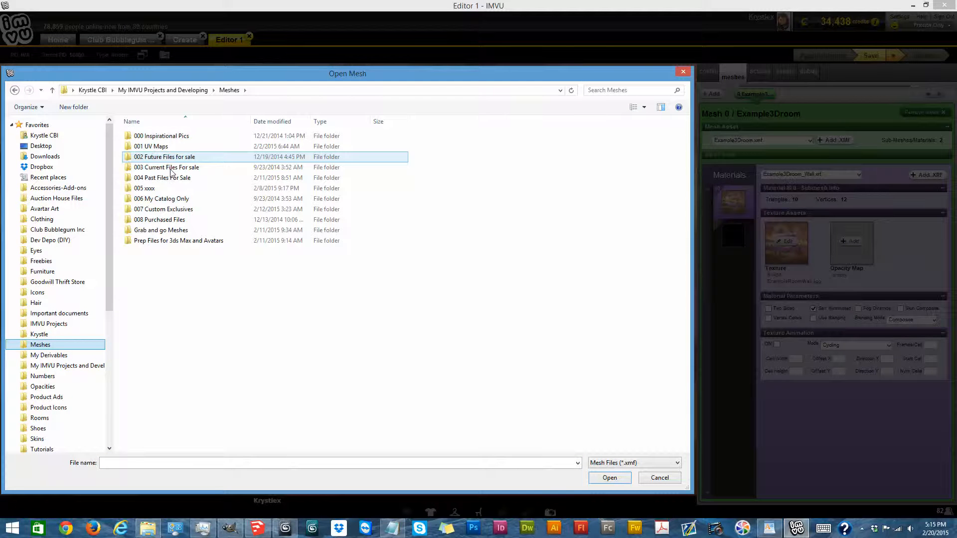
double_click(169, 157)
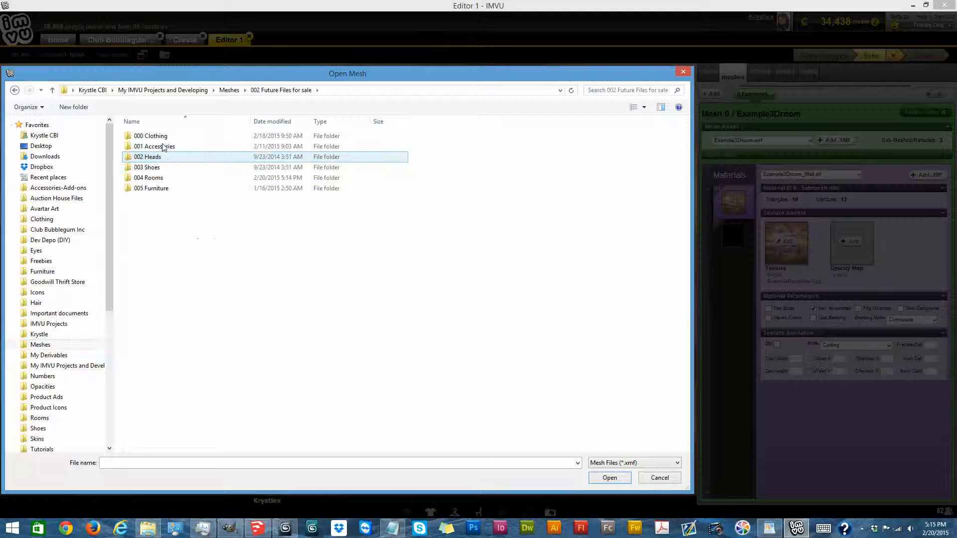
click(154, 179)
double_click(154, 179)
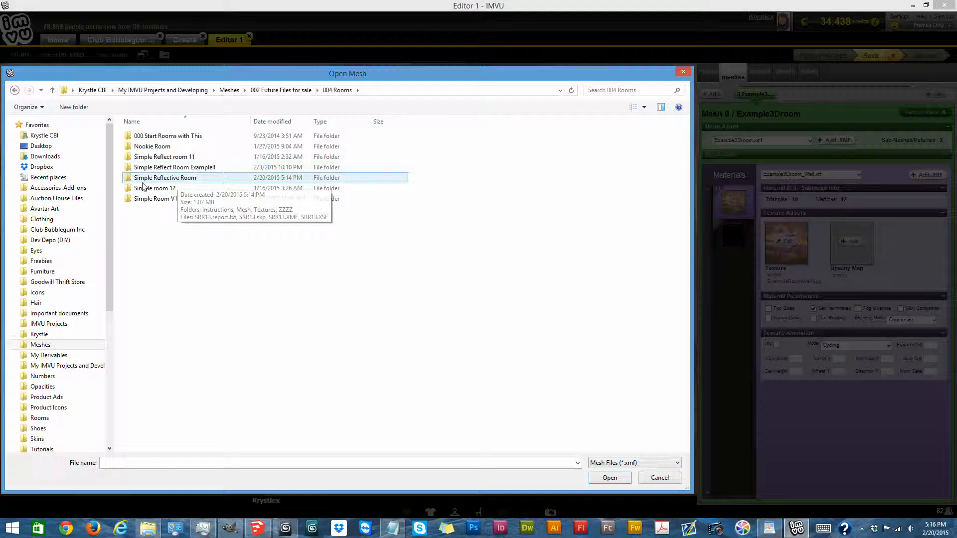
double_click(161, 178)
double_click(149, 178)
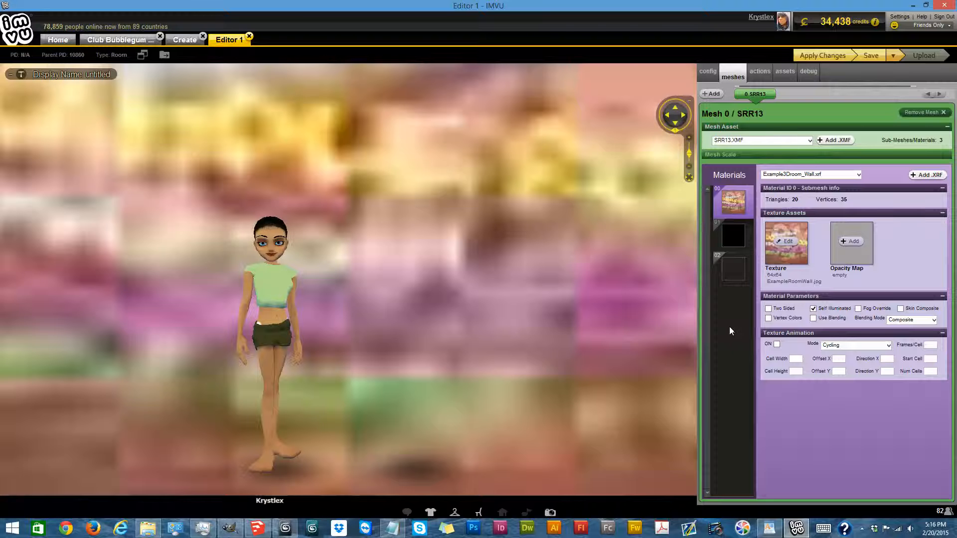
- Replace the room's skeleton with SRR13.XSF from the Simple Reflective Room folder
click(709, 74)
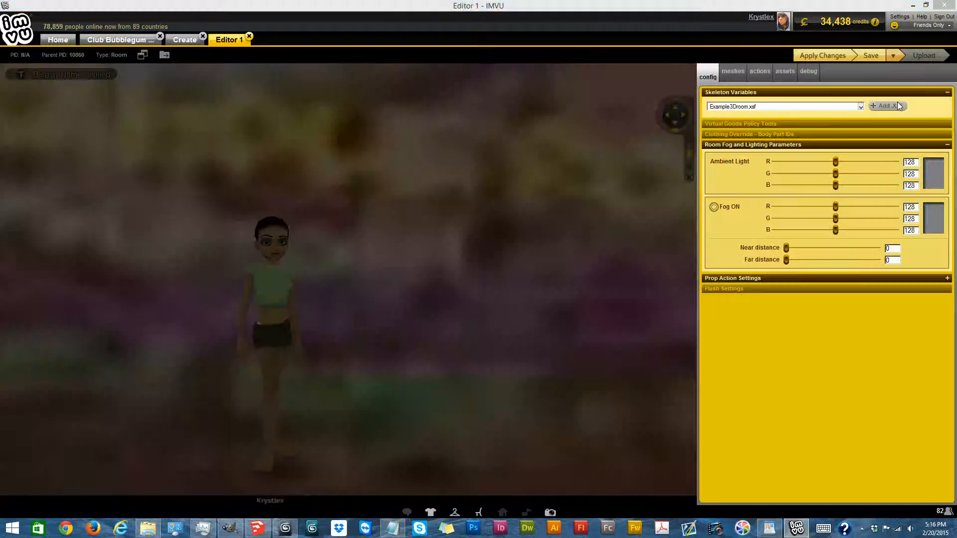
click(900, 107)
click(182, 177)
double_click(181, 175)
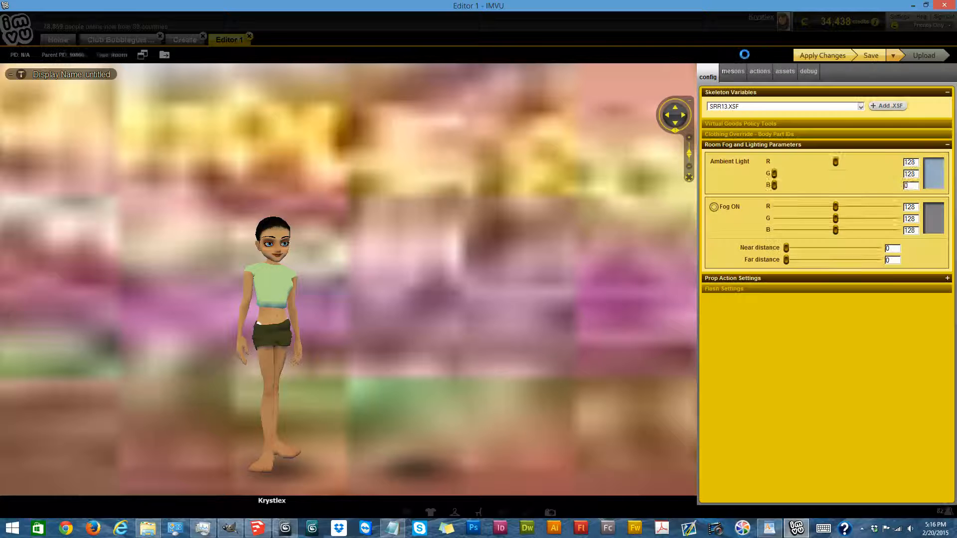
- Replace the texture of material 0 on the SRR13 mesh with 00.png from the Numbered Textures folder in 001 UV Maps
click(735, 73)
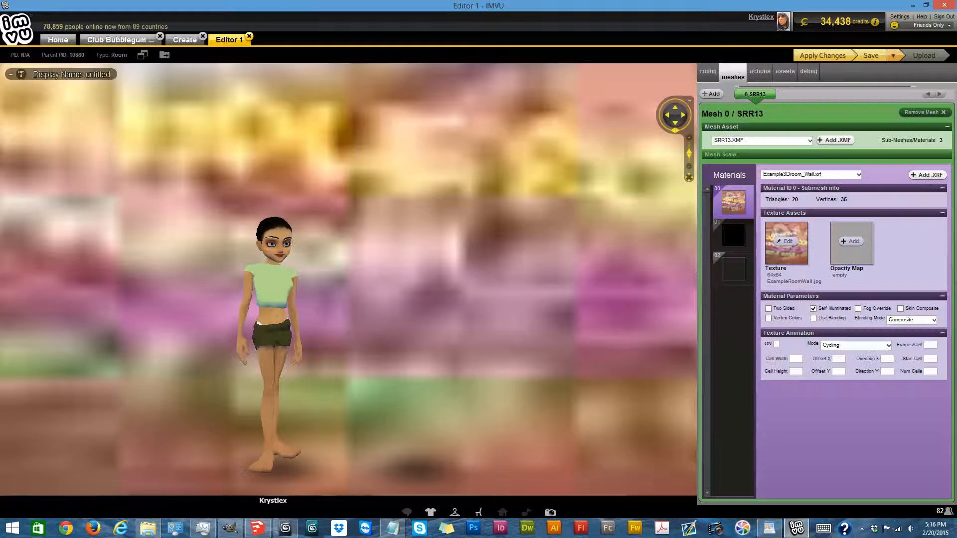
click(792, 244)
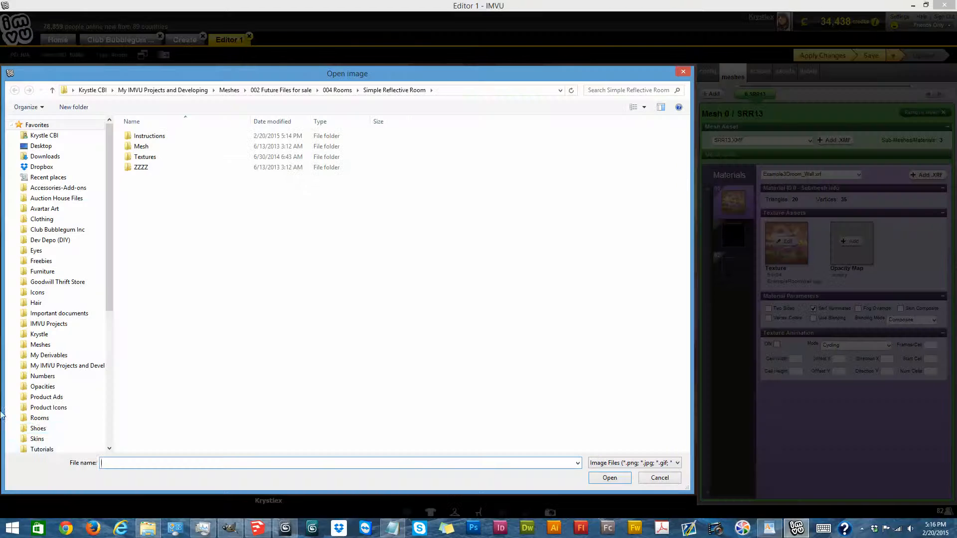
click(95, 377)
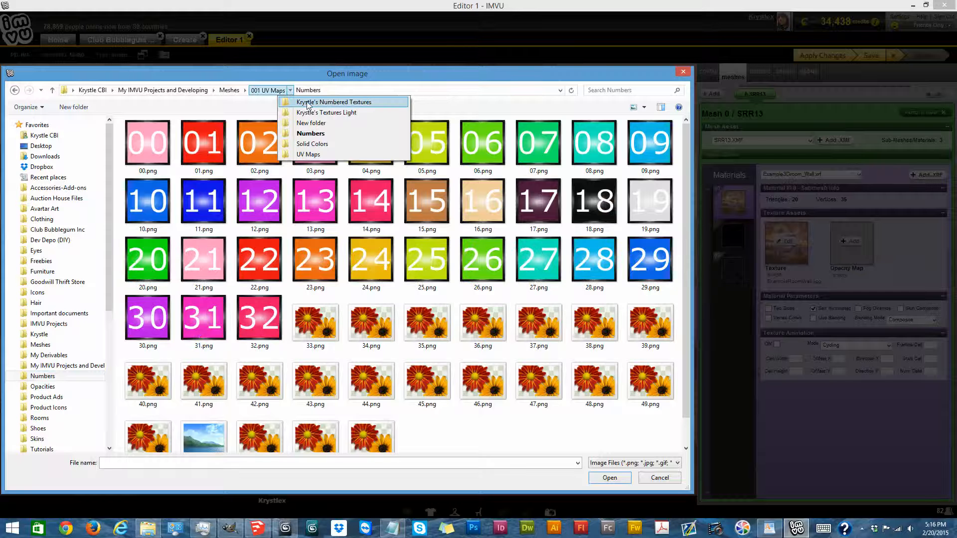
click(332, 107)
double_click(154, 146)
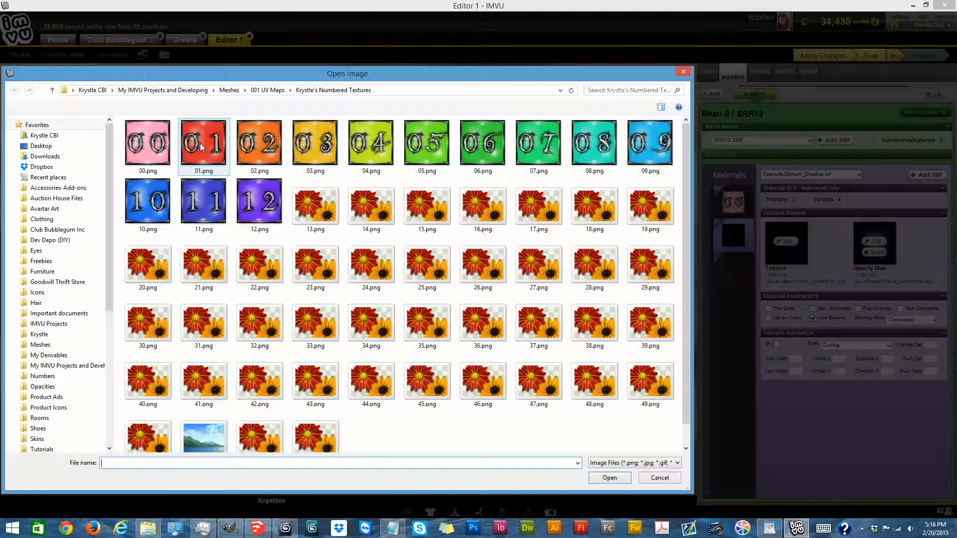
- Assign 01.png as the texture of material 1 and 02.png as the texture of material 2
double_click(200, 145)
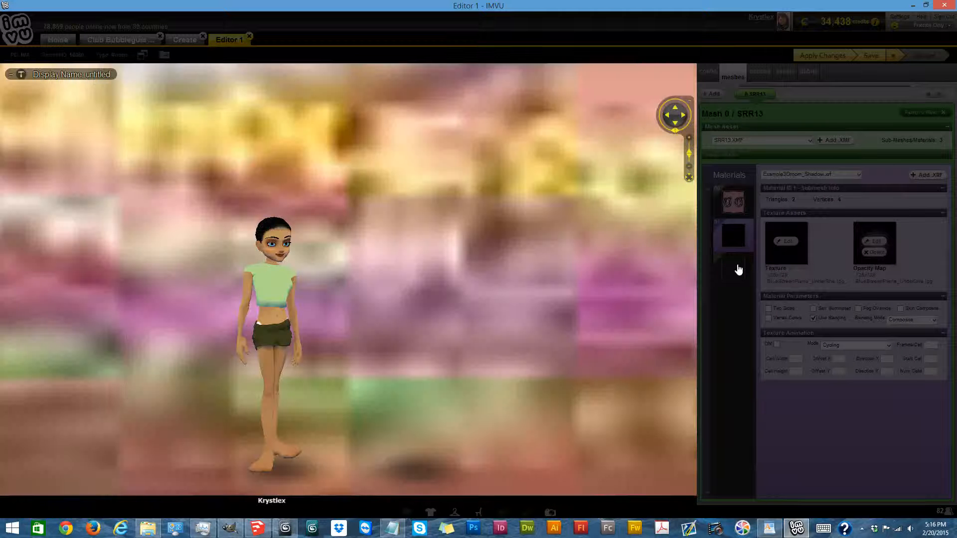
click(735, 269)
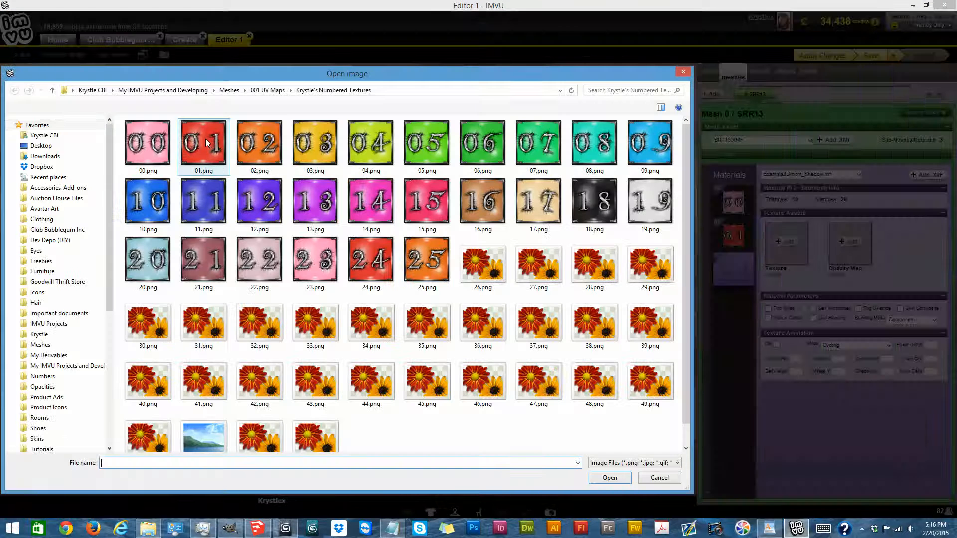
double_click(262, 147)
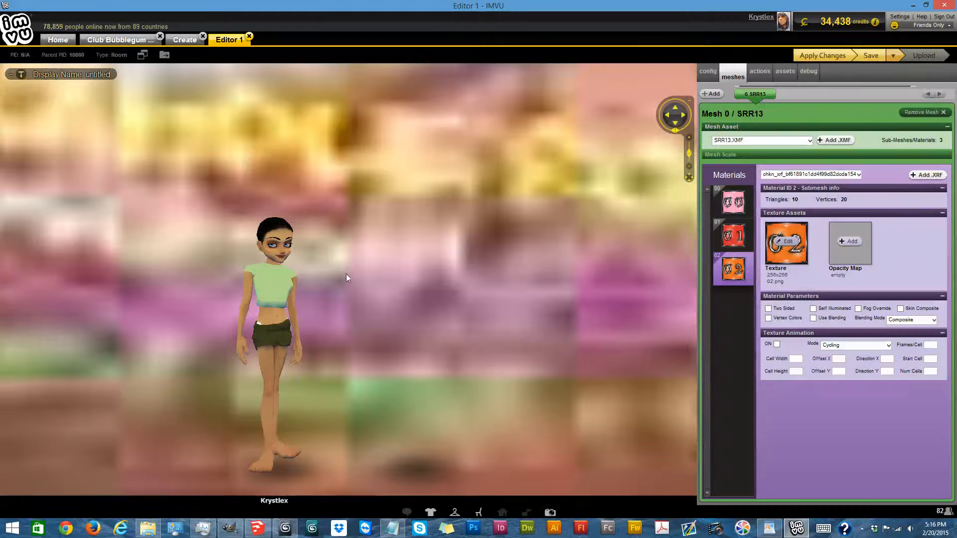
- Remove material 1's opacity map and blending, turn off Self Illuminated on material 0, and apply the changes
click(733, 236)
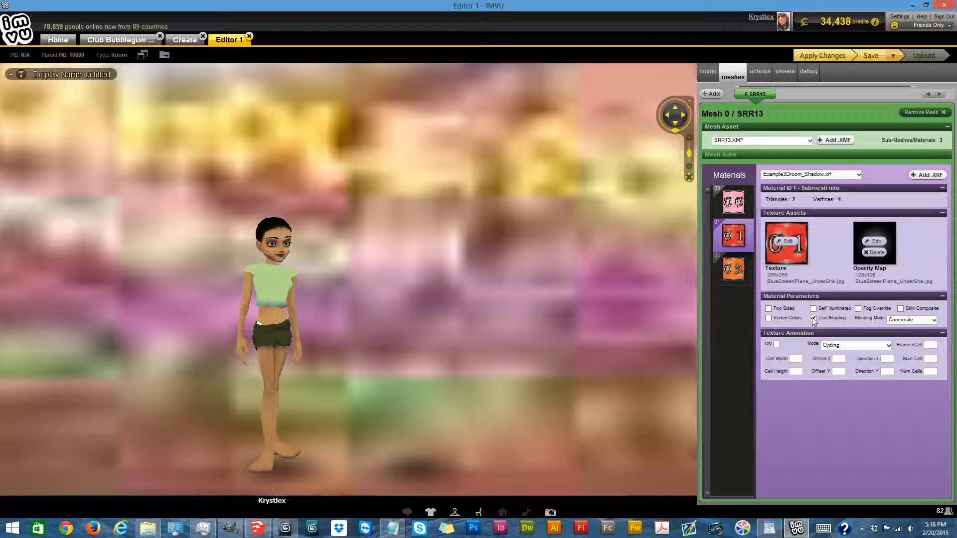
click(877, 253)
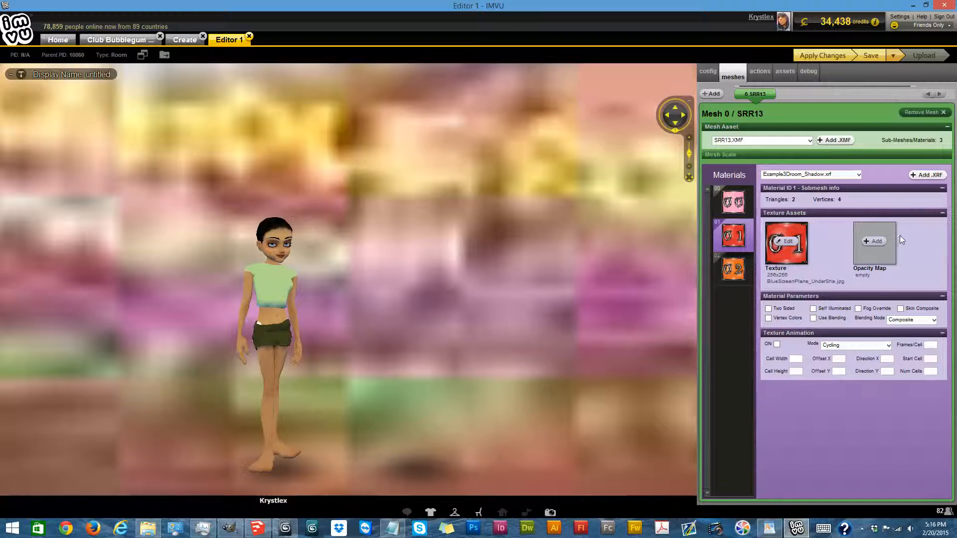
click(733, 206)
click(814, 308)
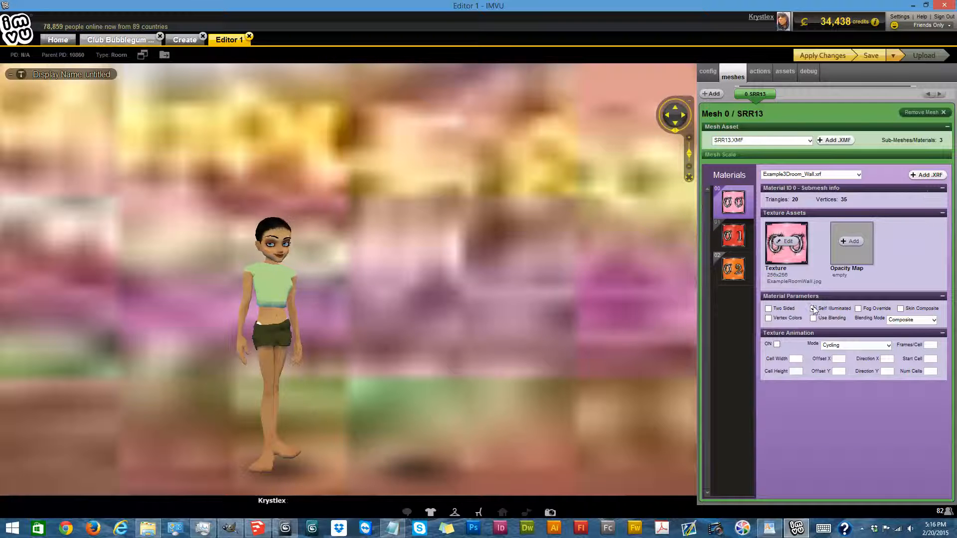
click(819, 59)
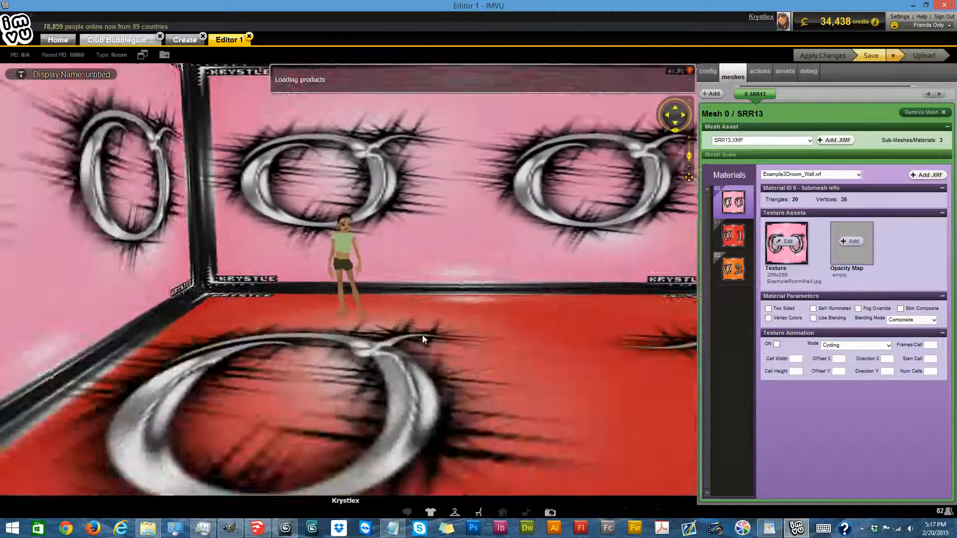
- Replace material 2's texture on the box beneath the floor with black.jpg and apply the change
scroll(422, 339, down, 5)
drag(422, 339, 380, 337)
scroll(229, 298, up, 5)
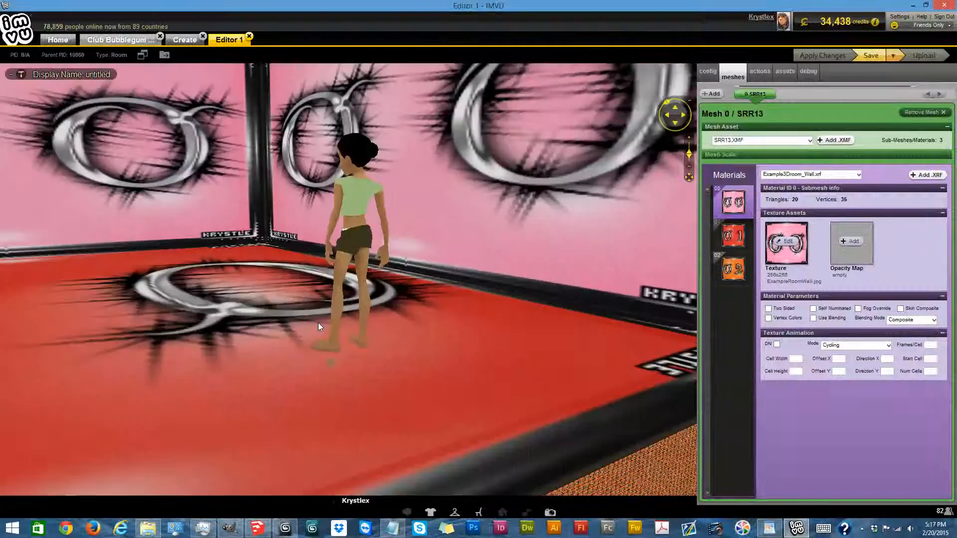
scroll(319, 324, down, 5)
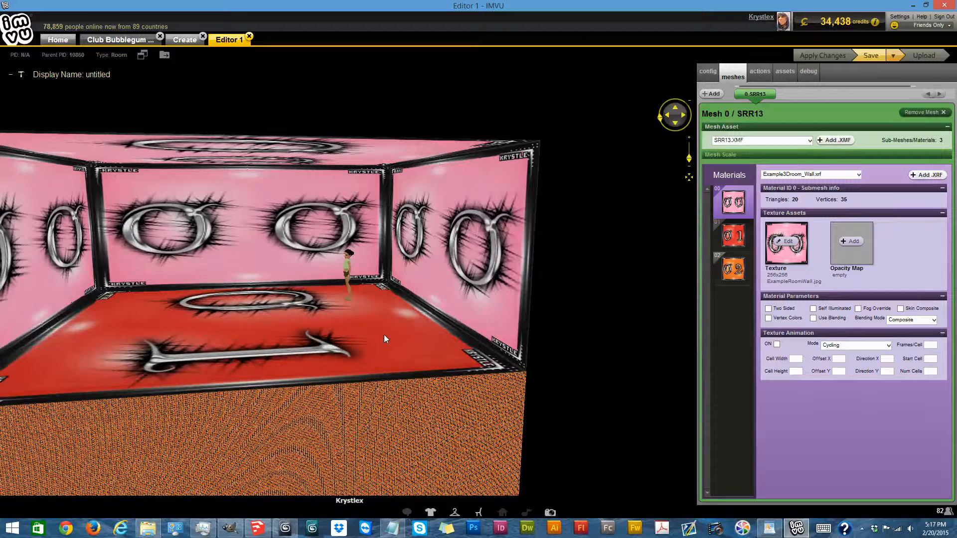
drag(392, 312, 679, 297)
scroll(276, 337, up, 5)
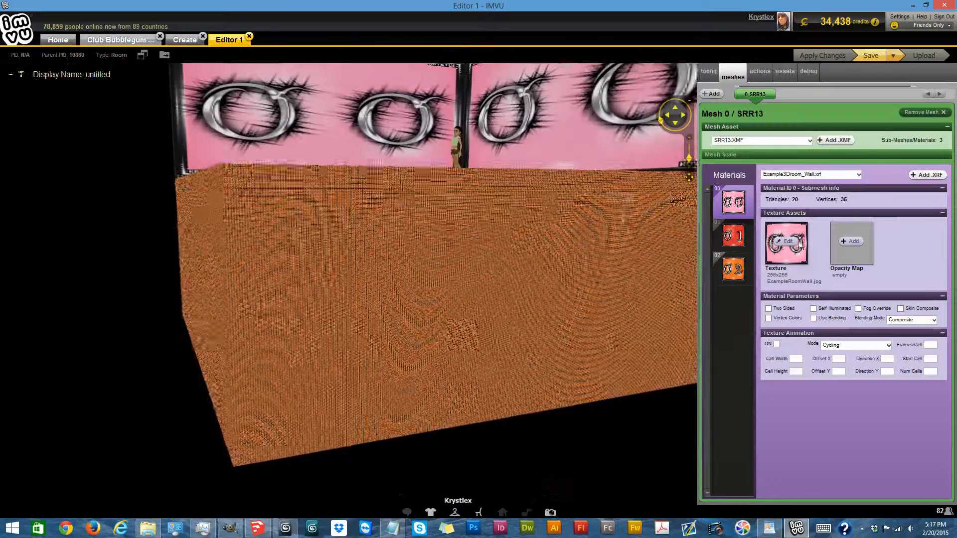
click(732, 271)
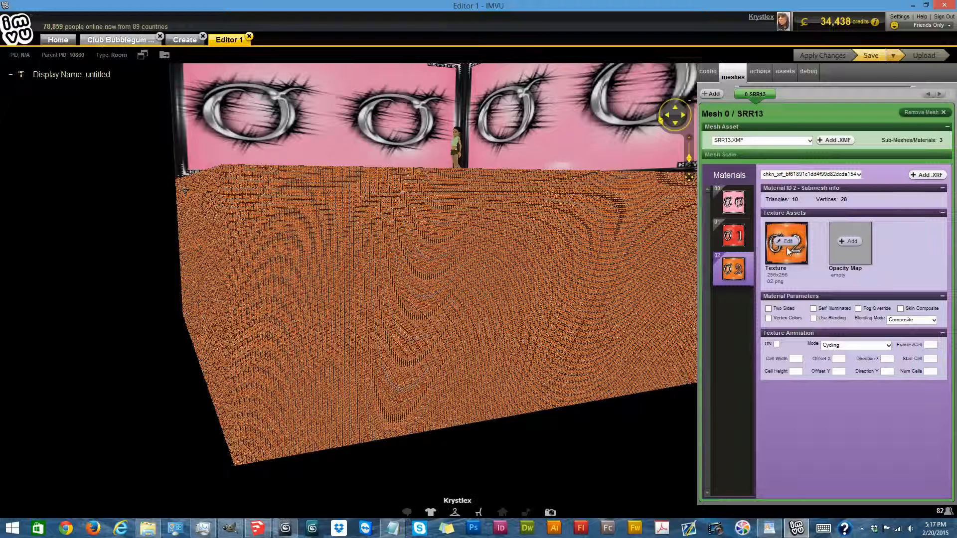
click(789, 243)
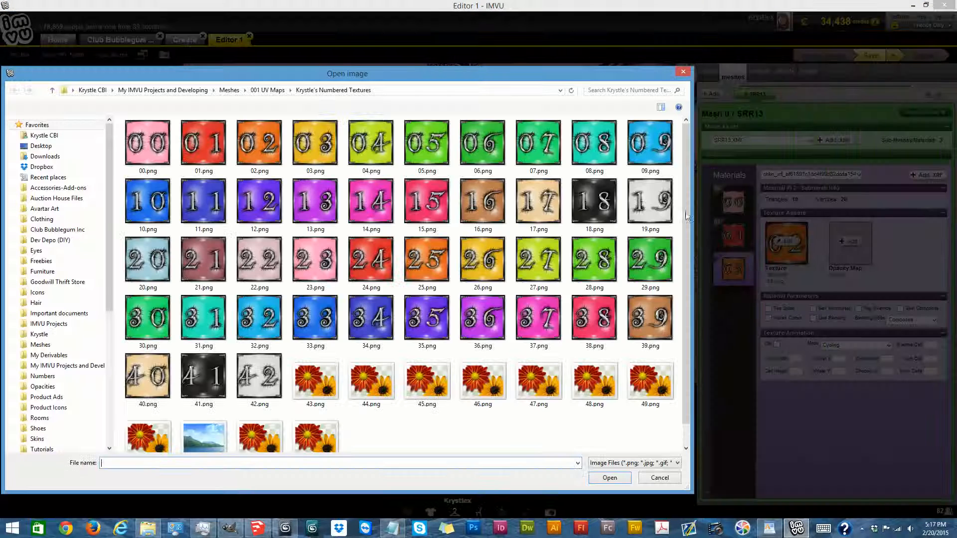
scroll(685, 300, down, 1)
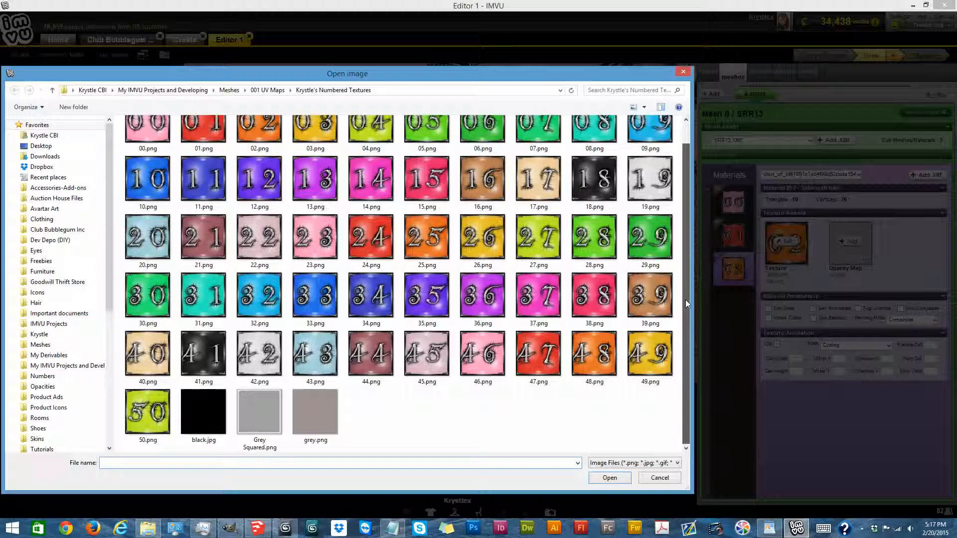
double_click(194, 408)
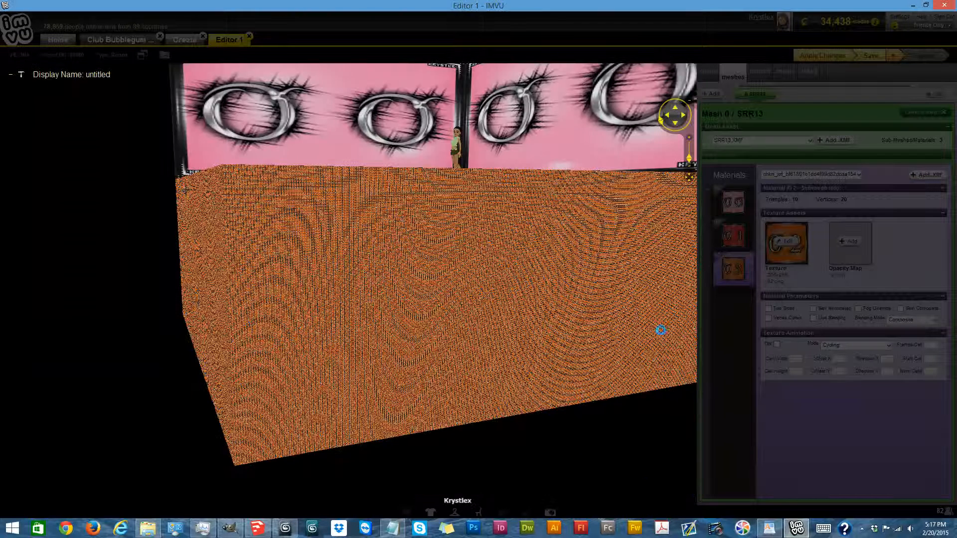
click(817, 56)
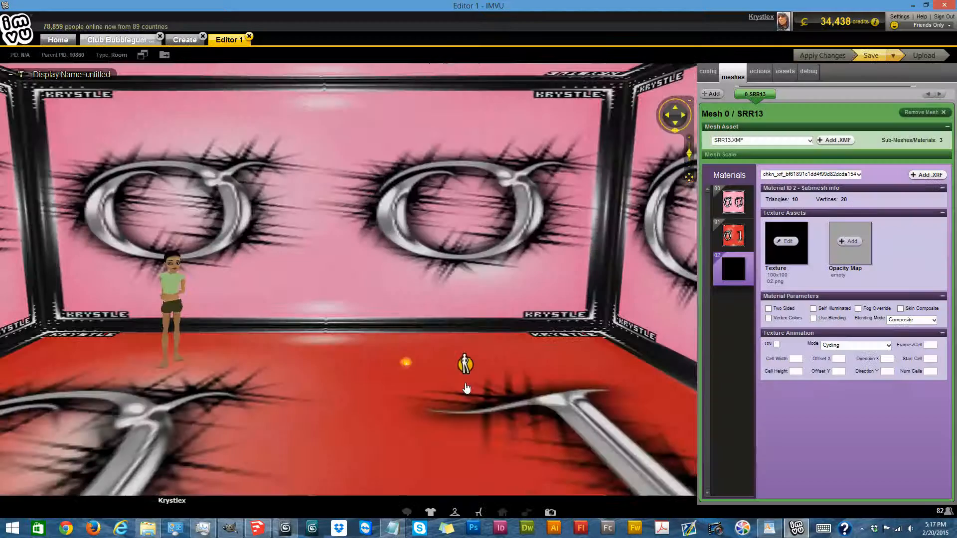
- Add grey.png as the opacity map of floor material 1, enable Use Blending, and apply the changes
drag(326, 472, 438, 429)
click(743, 243)
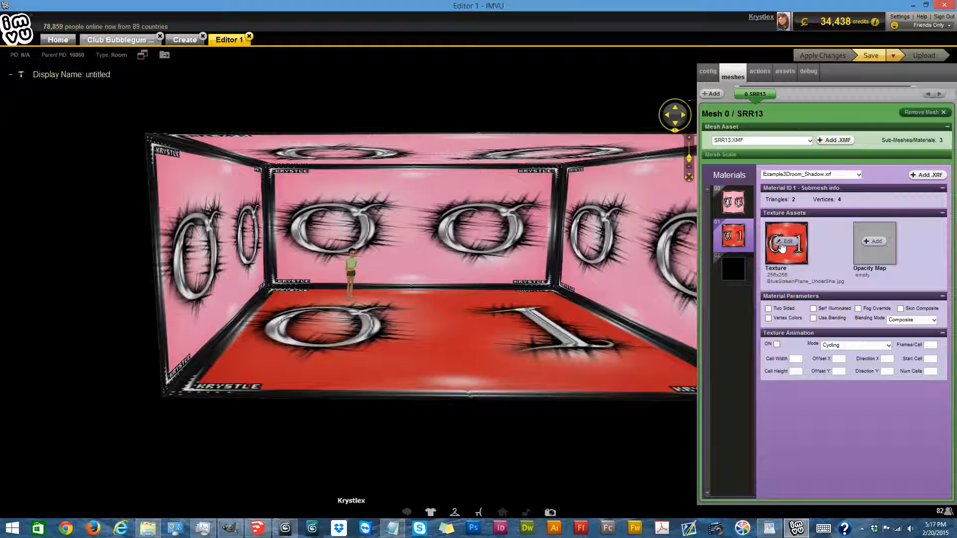
click(879, 242)
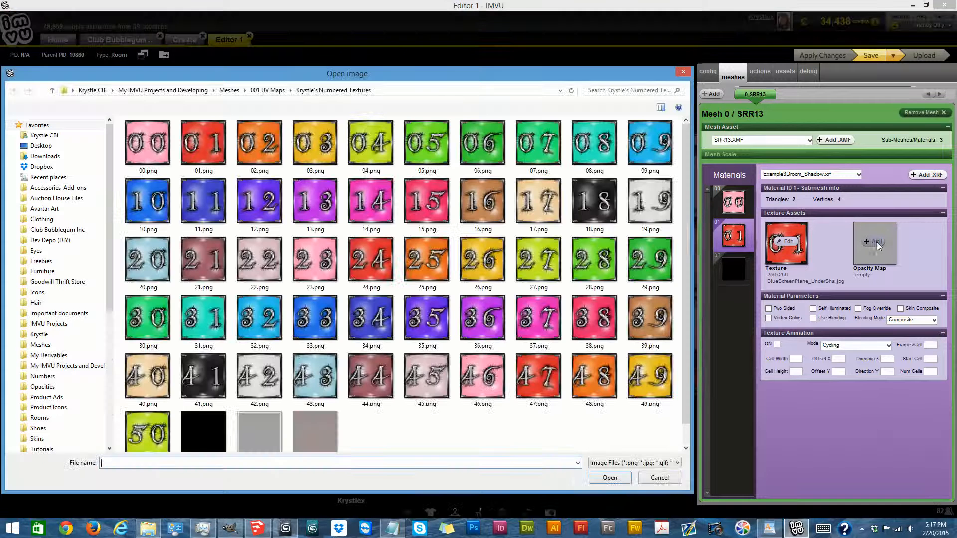
double_click(315, 431)
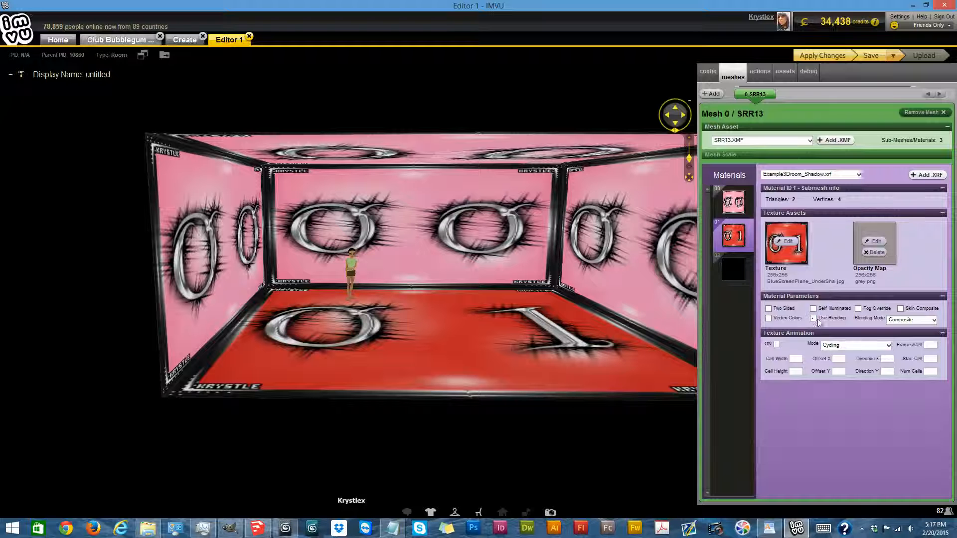
click(802, 60)
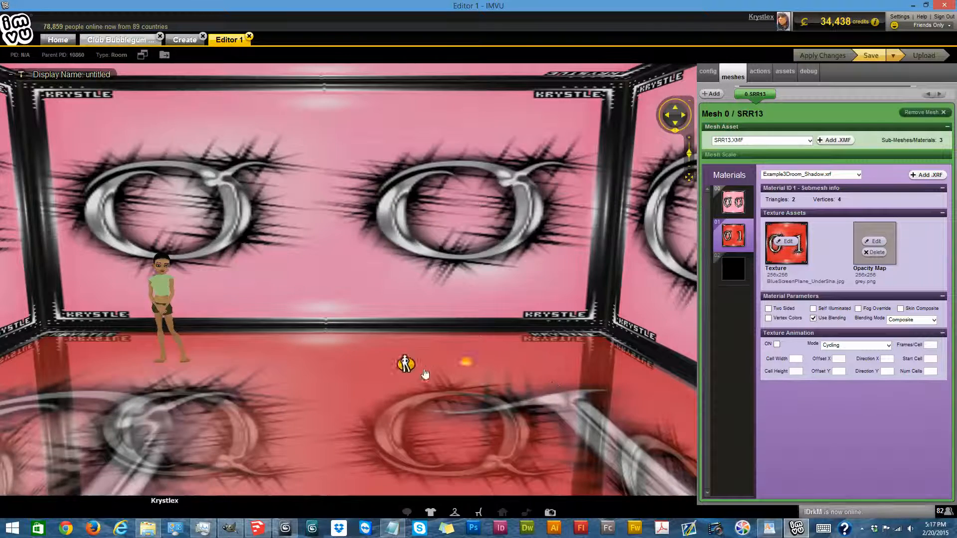
- Add the black-and-white couch from the furniture inventory and move it beside the avatar, near the room's back wall
drag(425, 374, 425, 436)
scroll(664, 393, down, 10)
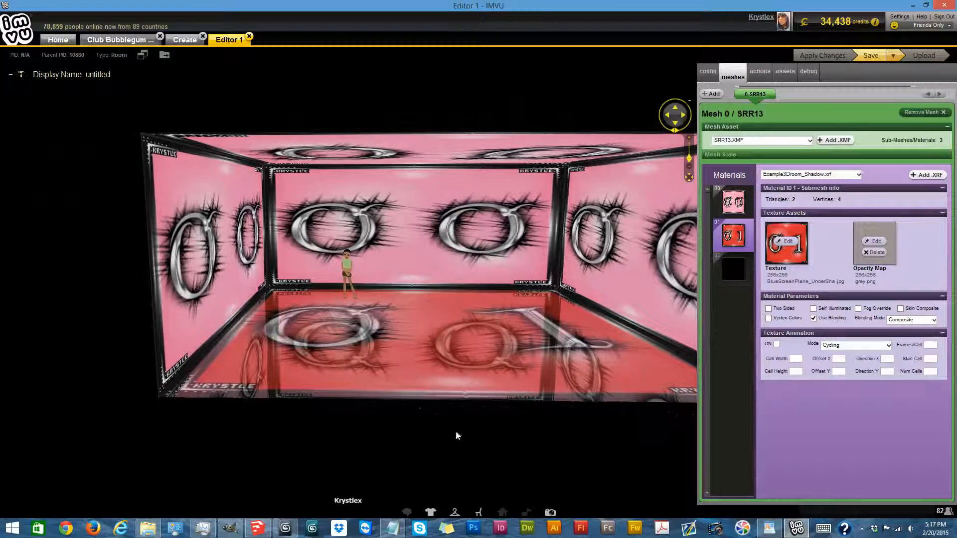
click(477, 513)
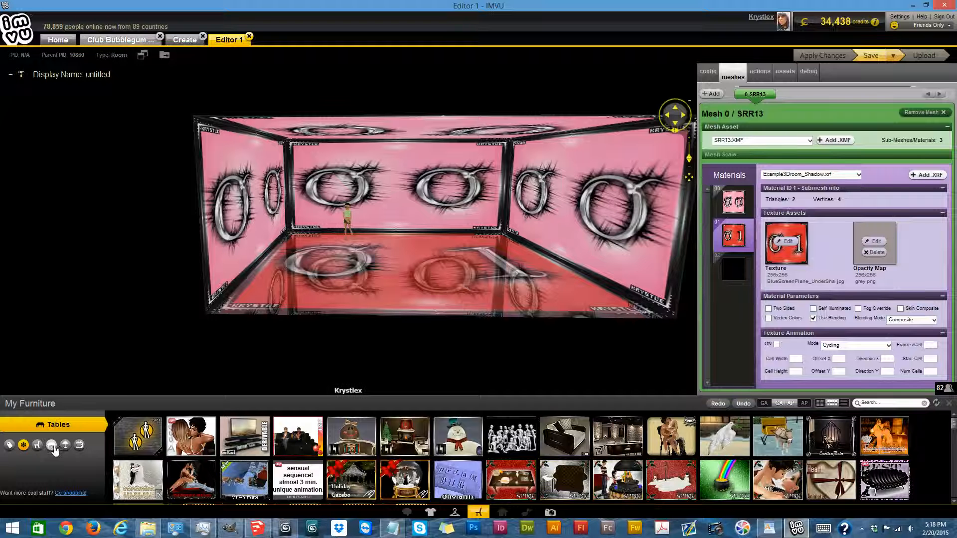
mouse_move(298, 439)
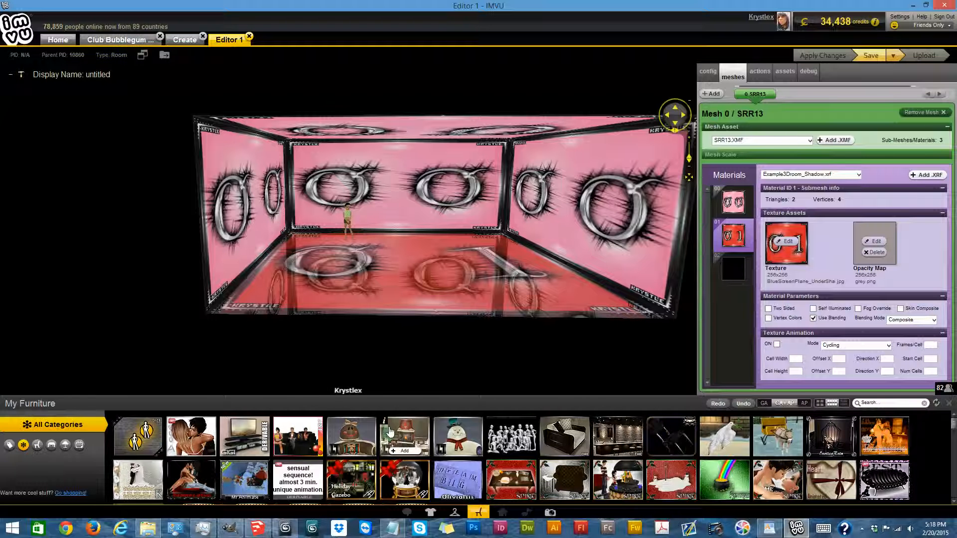
scroll(349, 448, down, 1)
scroll(392, 431, up, 1)
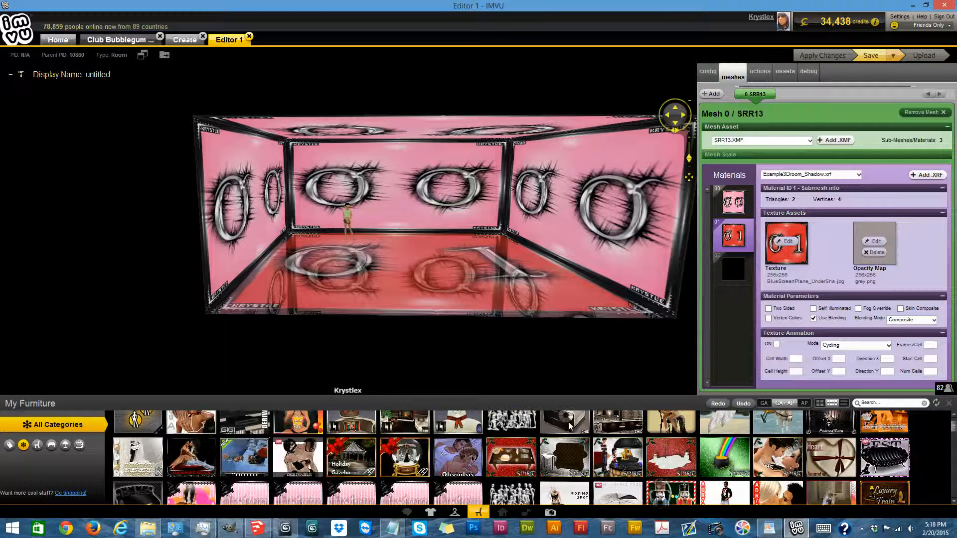
click(11, 76)
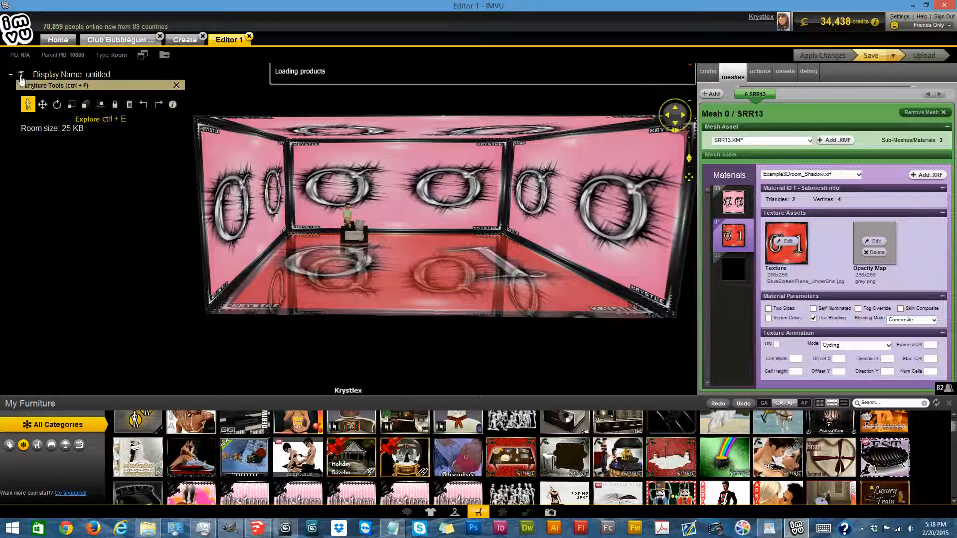
drag(353, 239, 304, 264)
drag(421, 257, 439, 238)
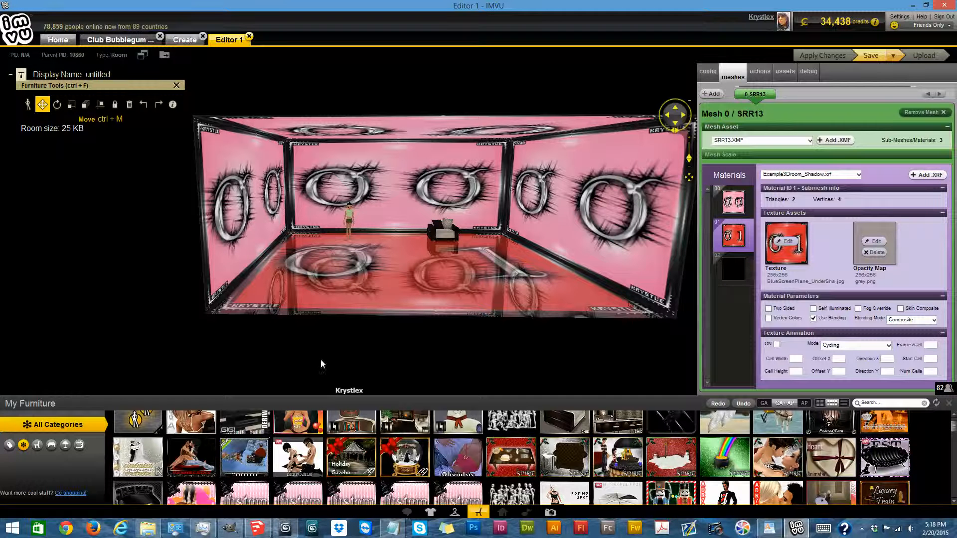
- Browse the furniture inventory and add the black-framed fireplace to the room
scroll(339, 458, up, 1)
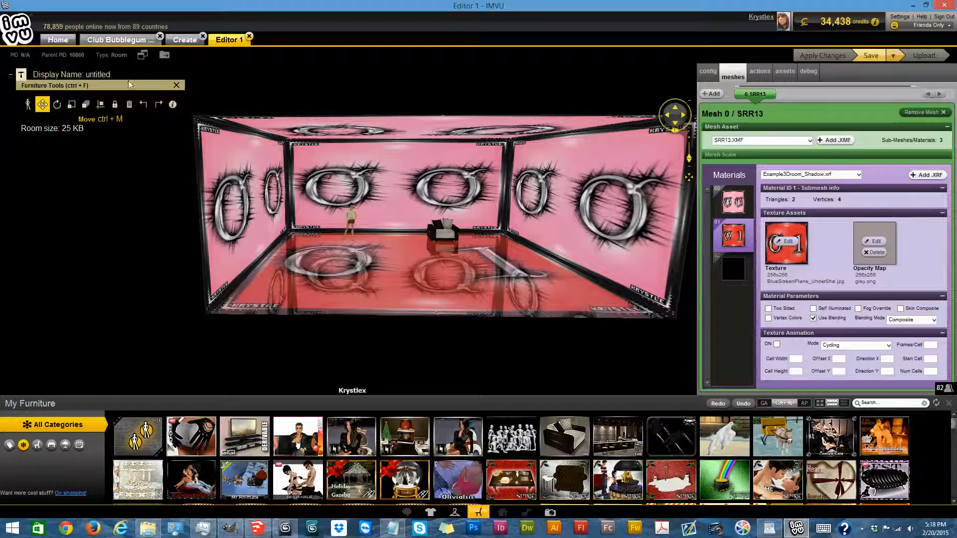
scroll(563, 439, down, 3)
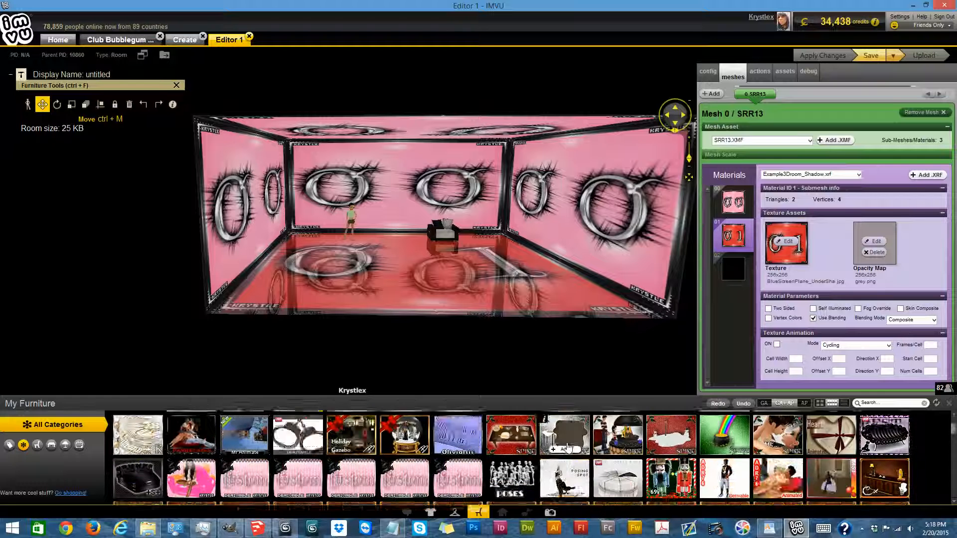
scroll(568, 447, down, 1)
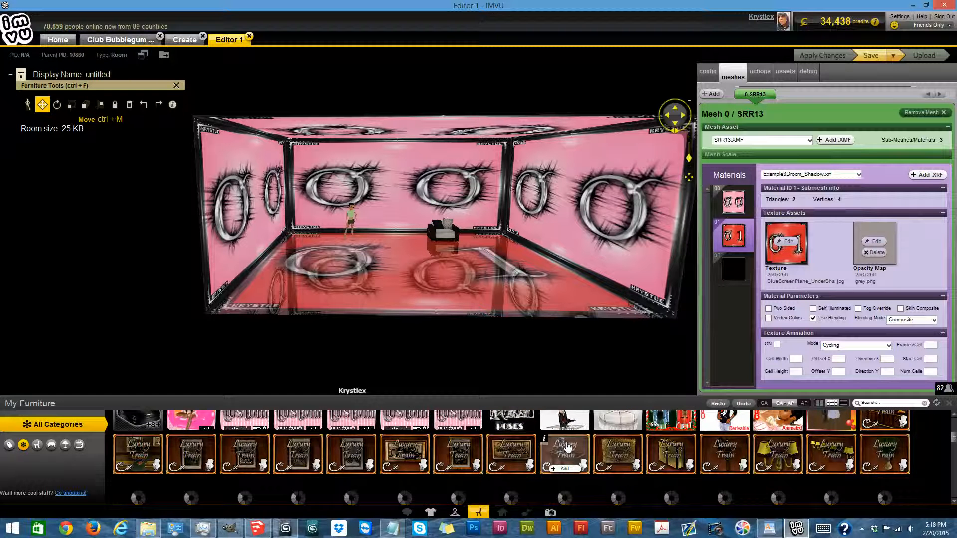
scroll(567, 447, down, 1)
scroll(567, 440, down, 2)
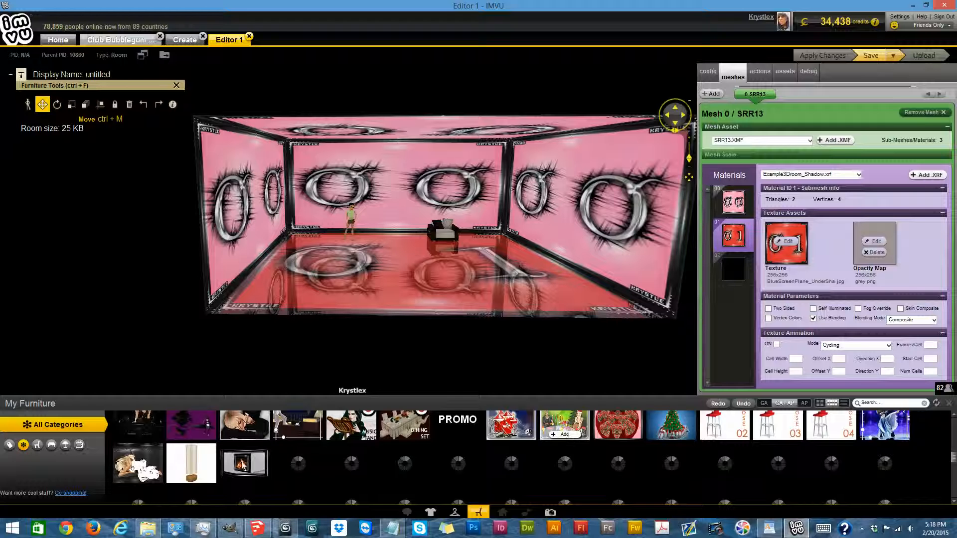
click(246, 467)
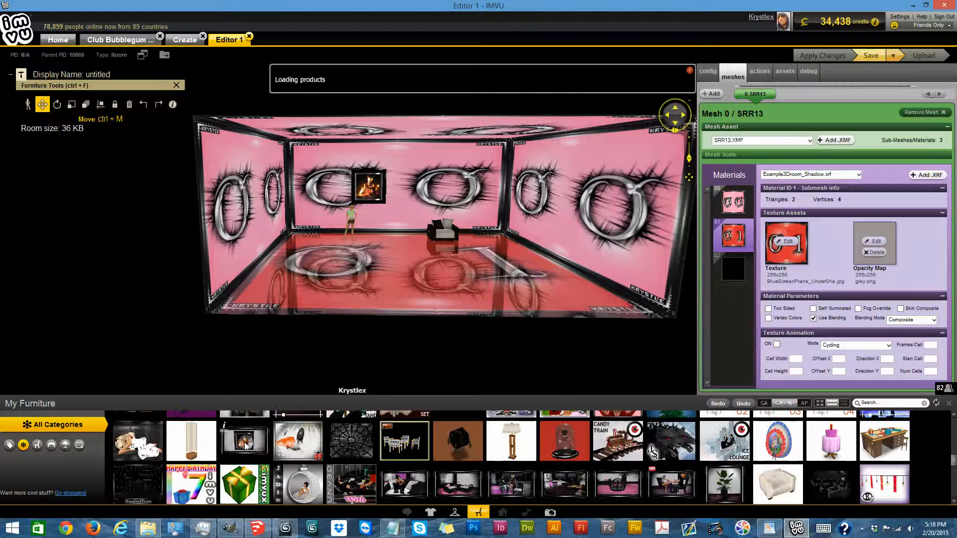
- Try to move the fireplace across the room toward the side wall, and undo the move
click(366, 187)
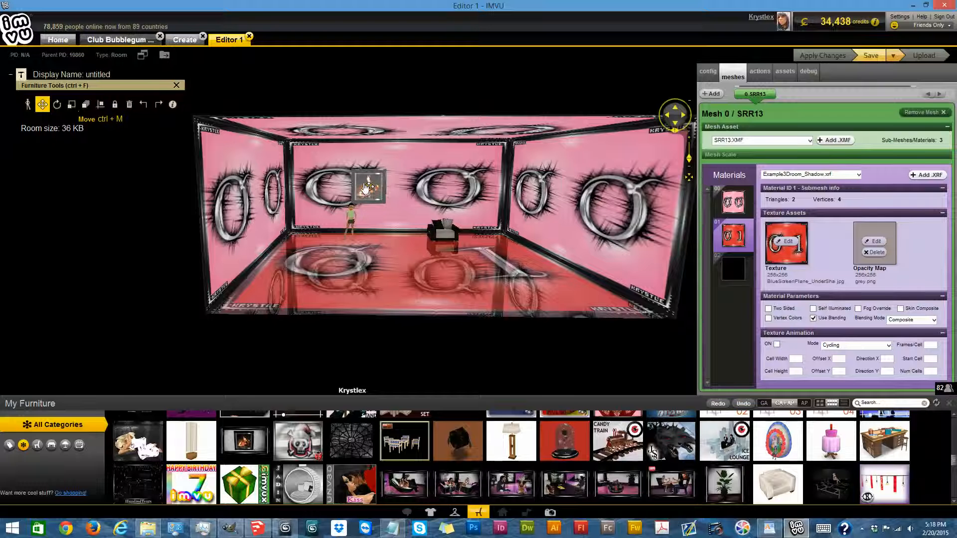
drag(397, 191, 647, 213)
key(ctrl+z)
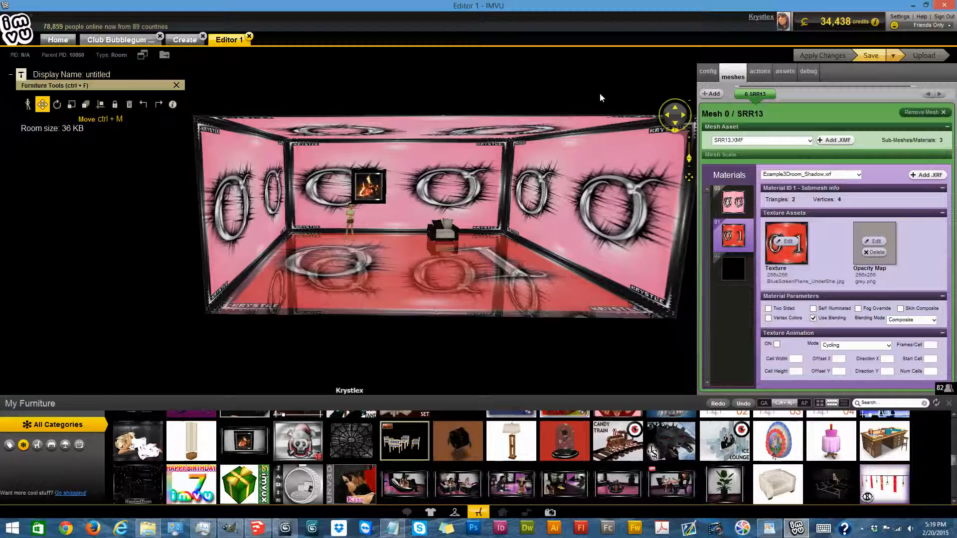
- Examine the reflective floor around the avatar, fireplace and couch from closer and different angles
scroll(600, 97, up, 5)
scroll(597, 95, down, 5)
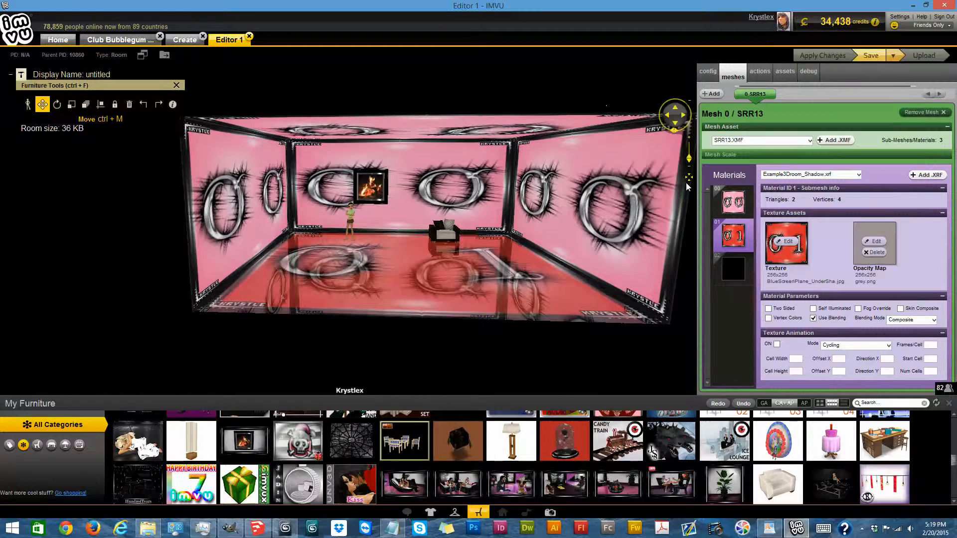
click(689, 181)
click(688, 180)
scroll(486, 249, down, 1)
scroll(486, 249, down, 8)
scroll(485, 248, up, 2)
drag(485, 249, 392, 172)
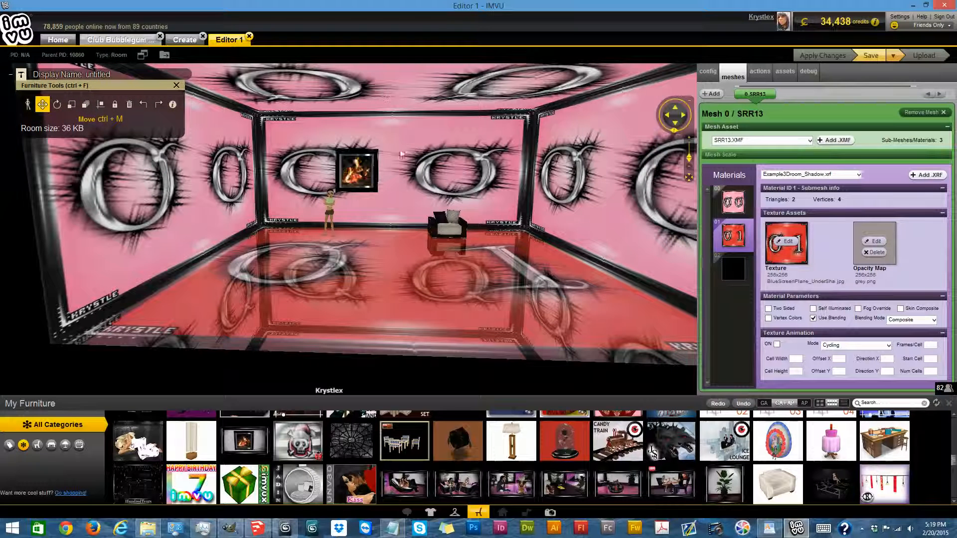
- Add the round white hanging chair from the furniture inventory and move it away from the avatar, in front of the couch
scroll(349, 493, down, 1)
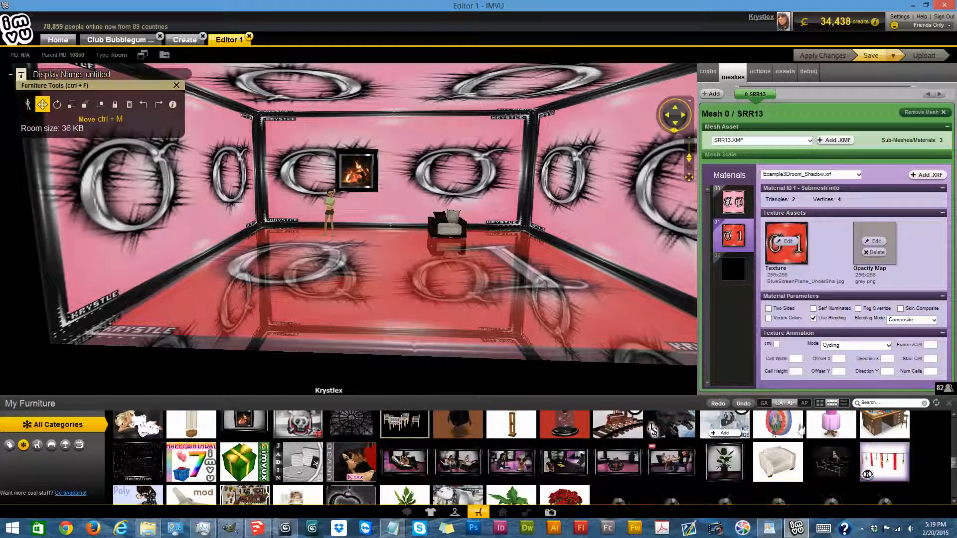
scroll(351, 489, down, 2)
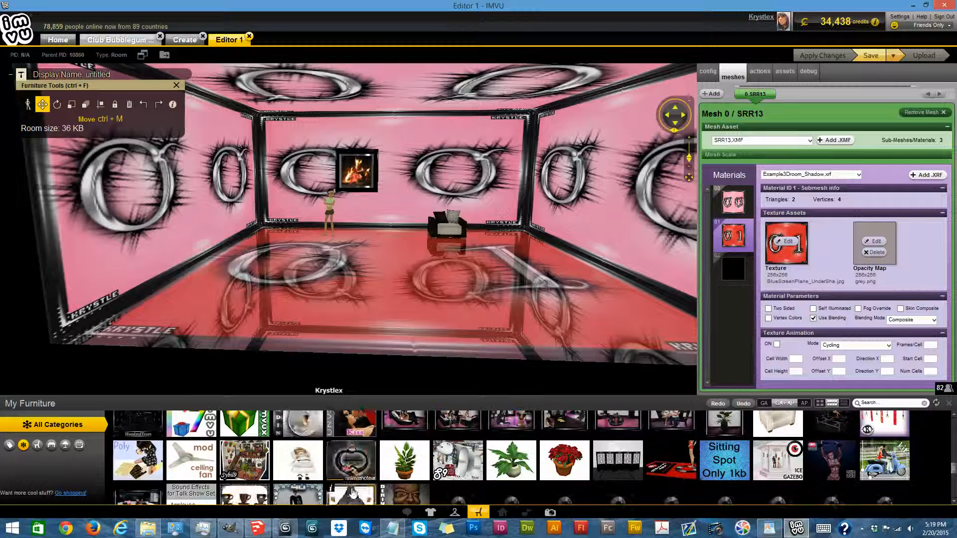
click(305, 429)
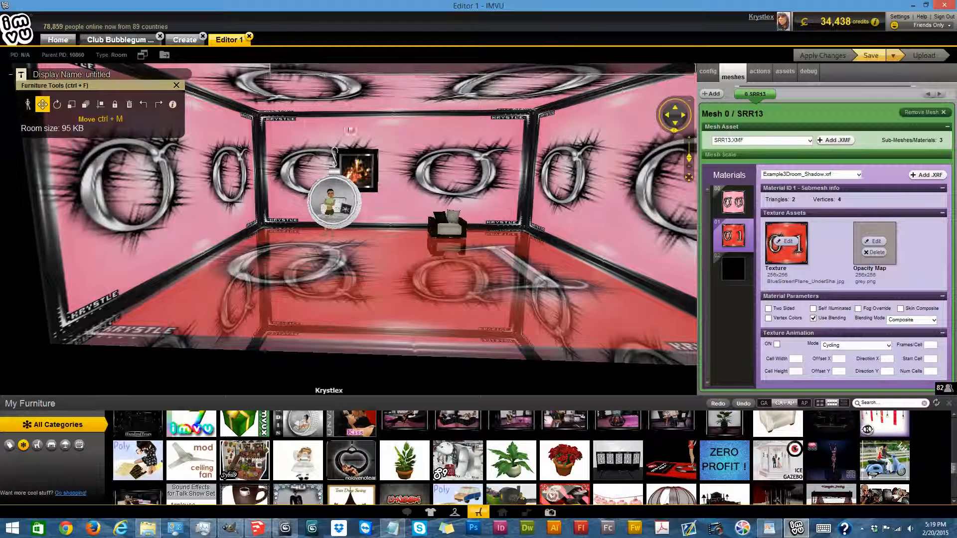
drag(334, 245, 373, 278)
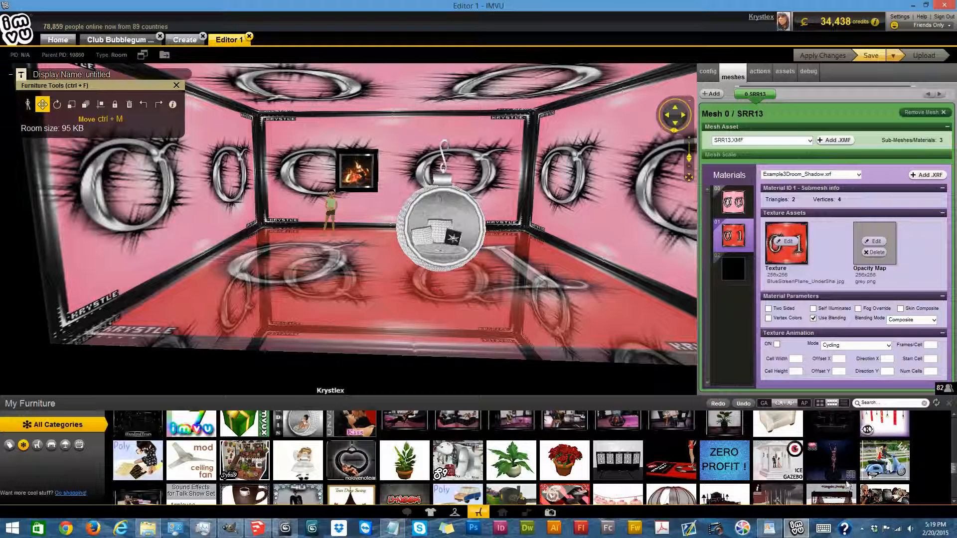
- Add the gold-and-red heart-shaped hanging swing from the furniture inventory and place it between the avatar and the couch
scroll(761, 451, down, 3)
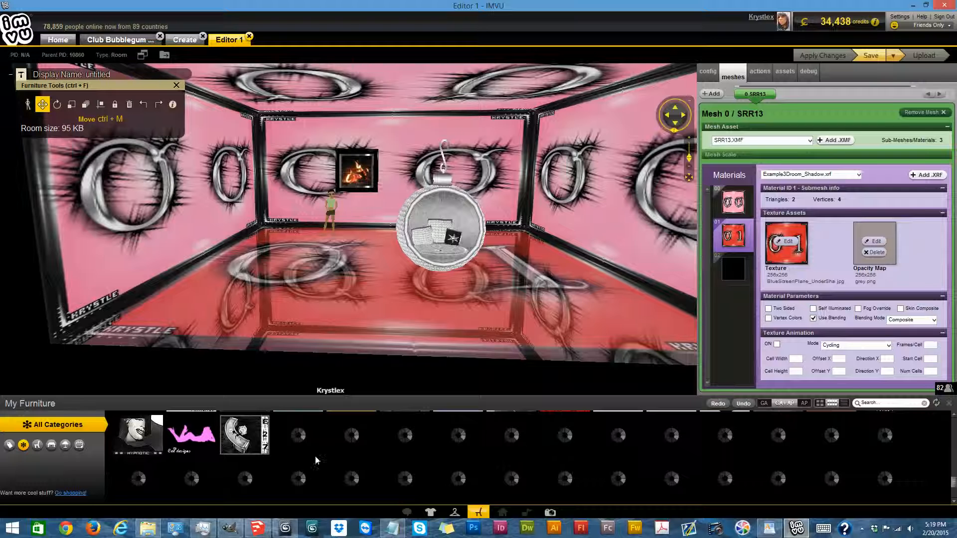
click(874, 403)
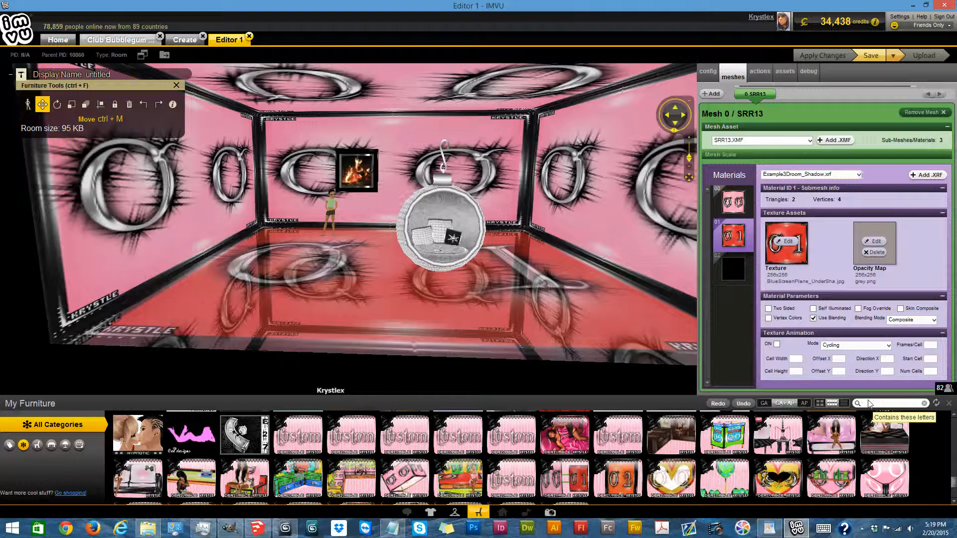
scroll(793, 473, down, 1)
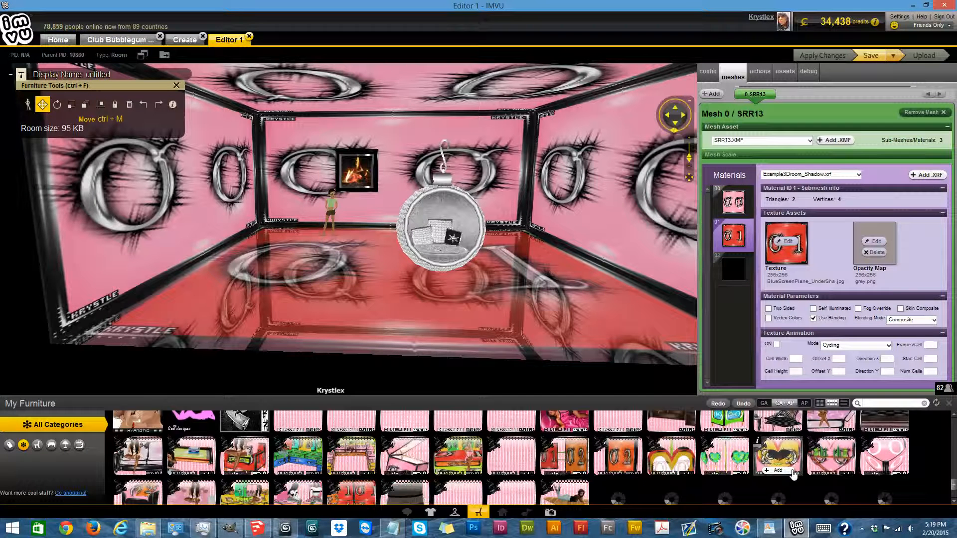
click(682, 450)
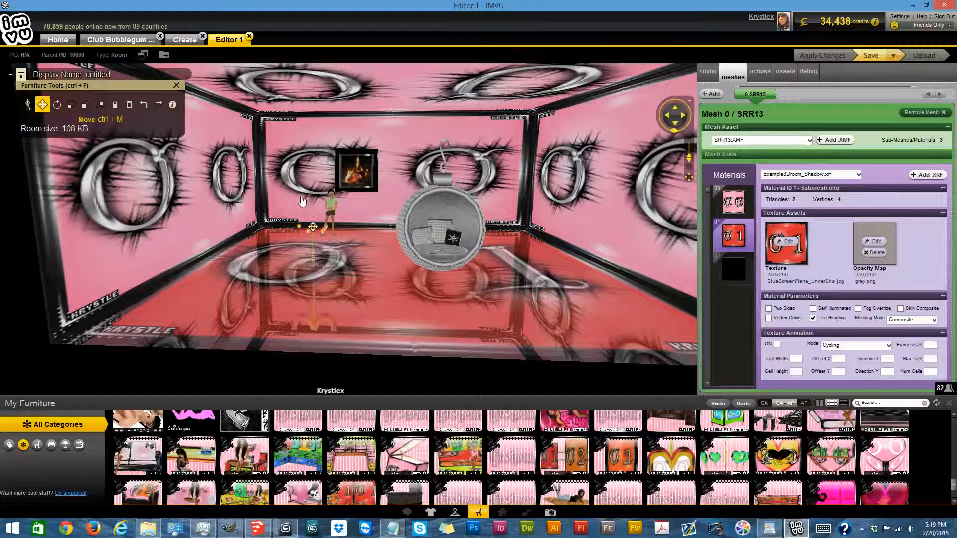
drag(688, 178, 682, 180)
drag(582, 327, 403, 148)
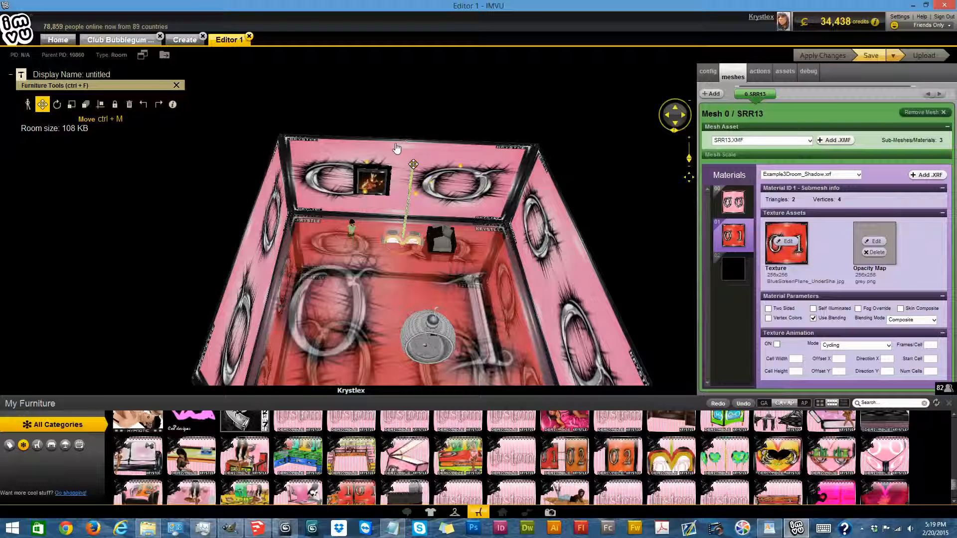
mouse_move(414, 165)
mouse_down()
mouse_move(413, 287)
mouse_move(390, 166)
mouse_move(413, 166)
mouse_up()
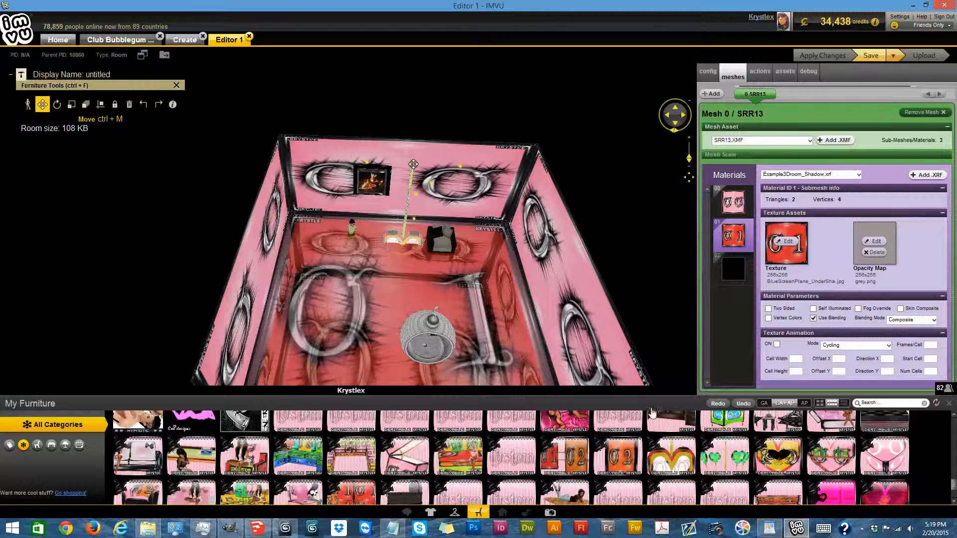
- Resize the heart-shaped swing so it hangs above the floor, and move it next to the round hanging chair
click(689, 177)
scroll(527, 253, down, 5)
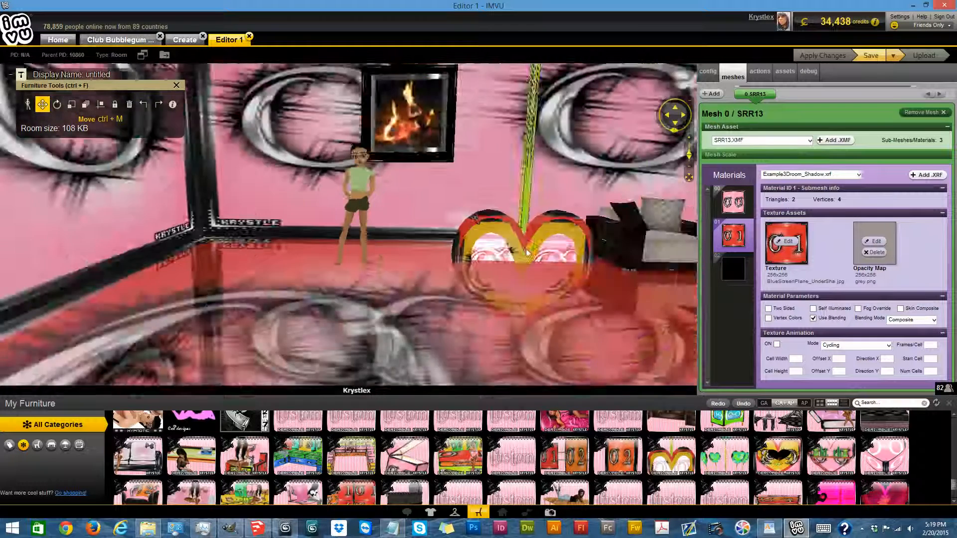
scroll(527, 253, down, 5)
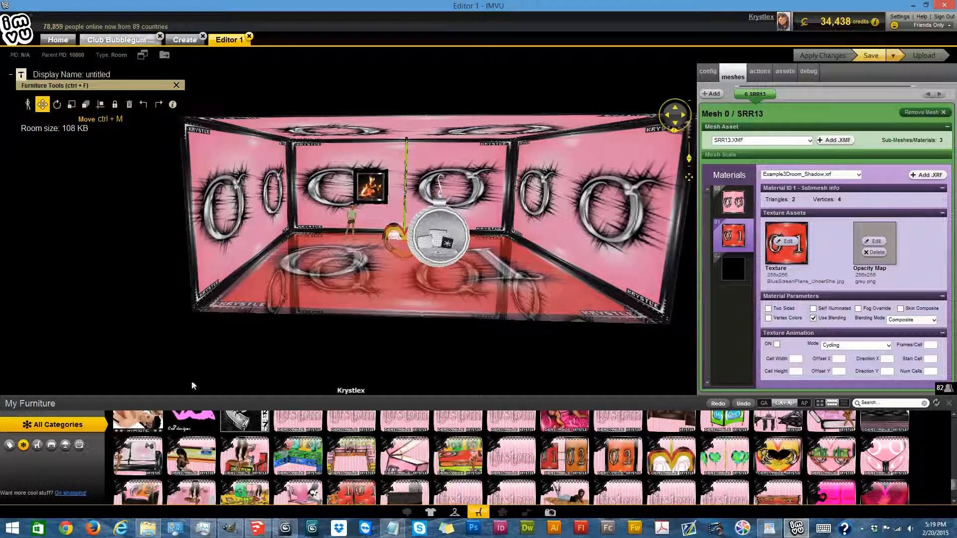
click(86, 105)
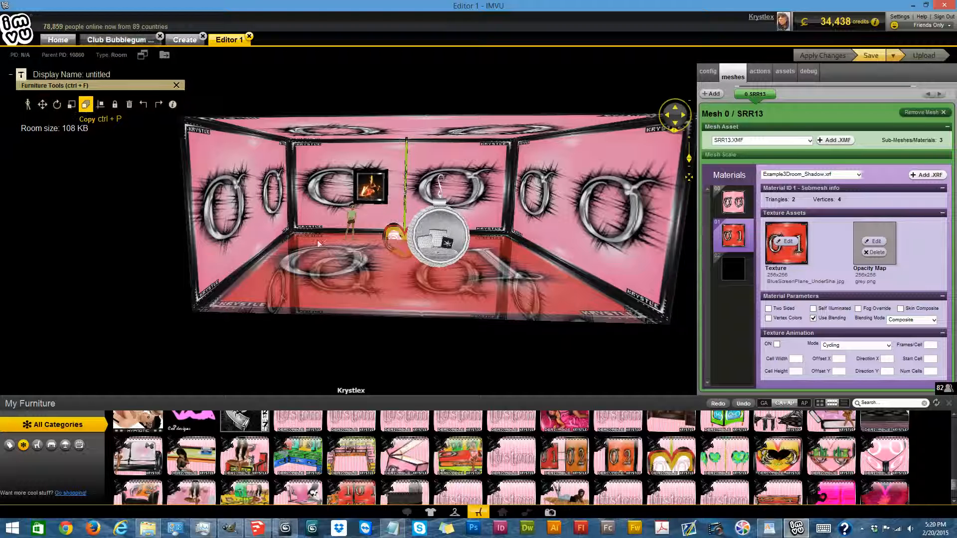
key(ctrl+s)
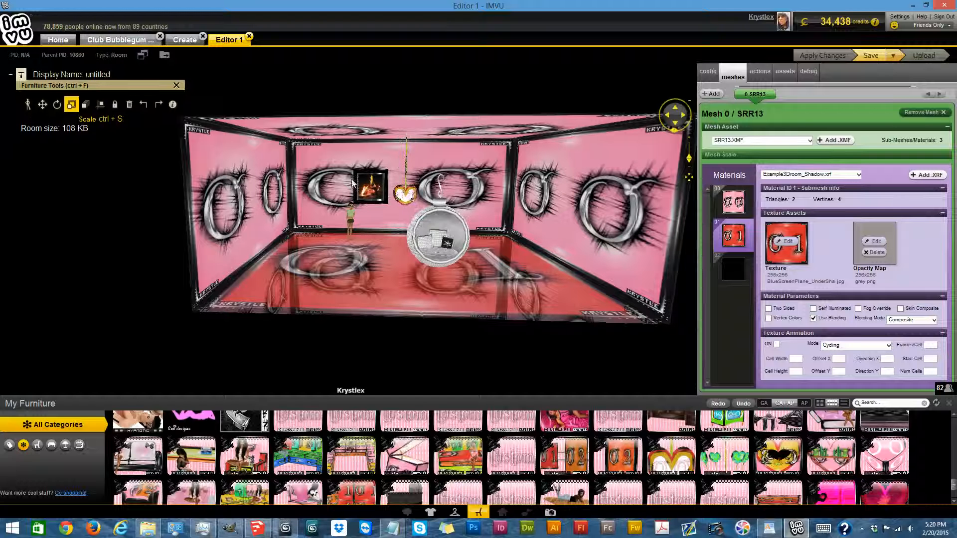
click(42, 104)
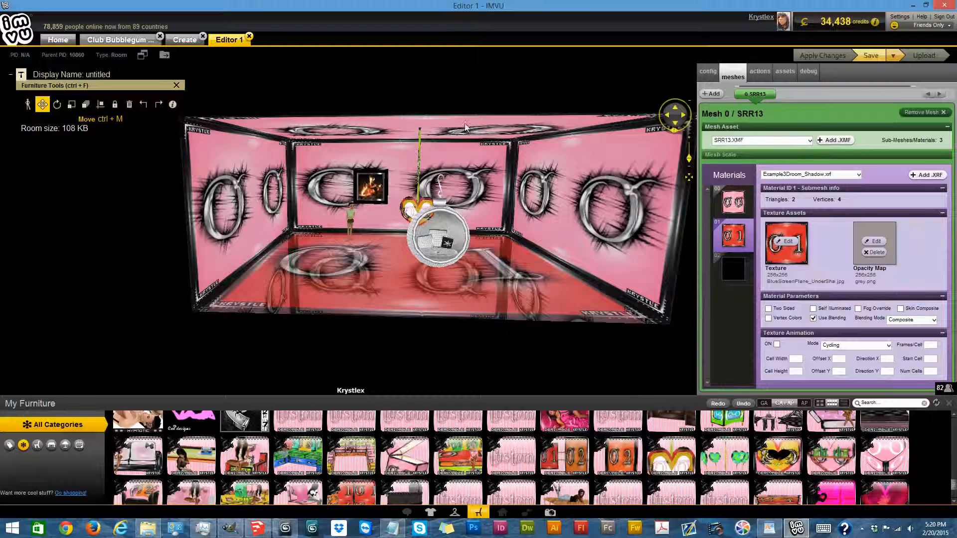
scroll(258, 90, up, 1)
scroll(441, 111, down, 1)
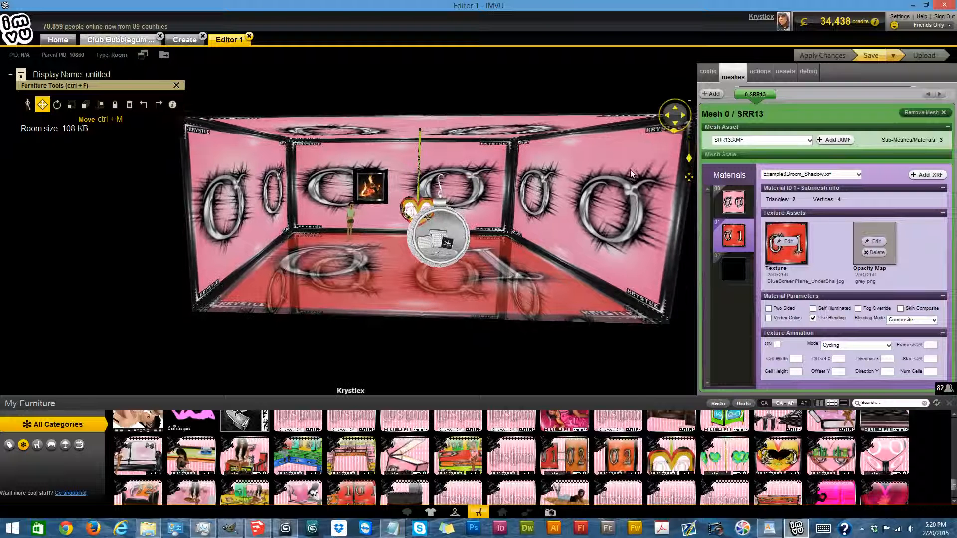